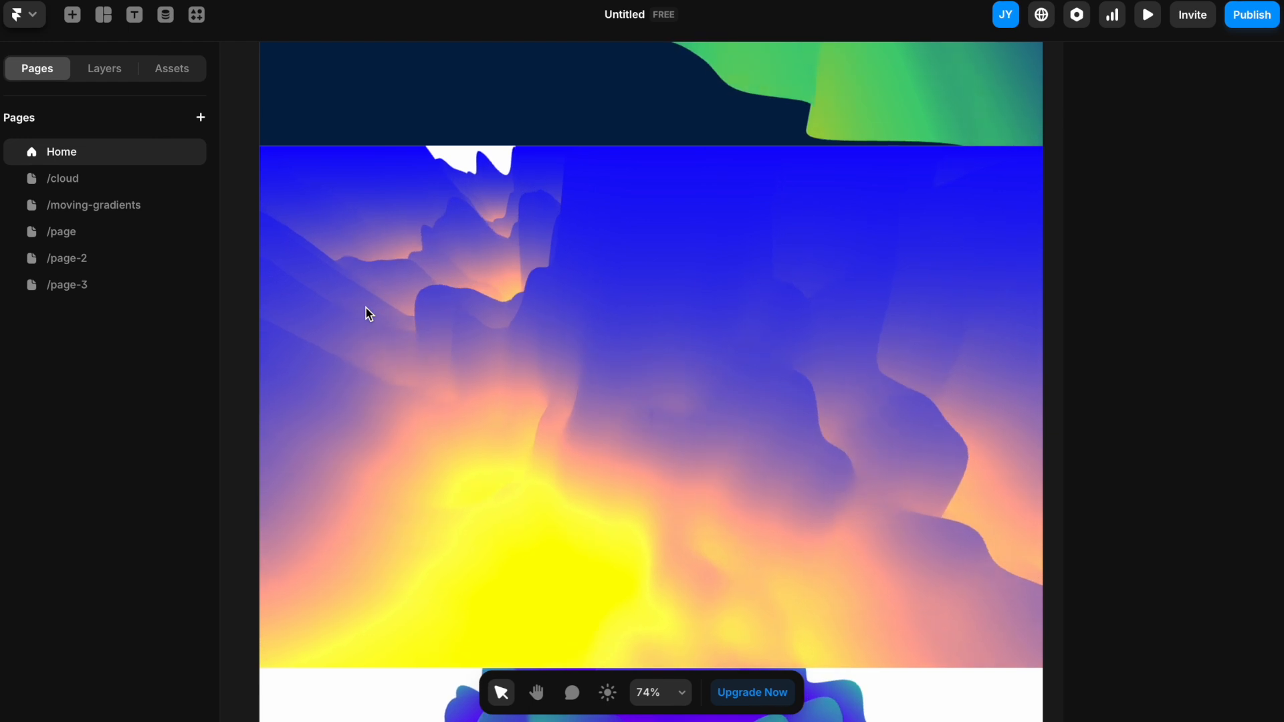
# Step: Browse the example gradient pages, including Home and /cloud, to see the effects
pyautogui.scroll(-7, 368, 315)
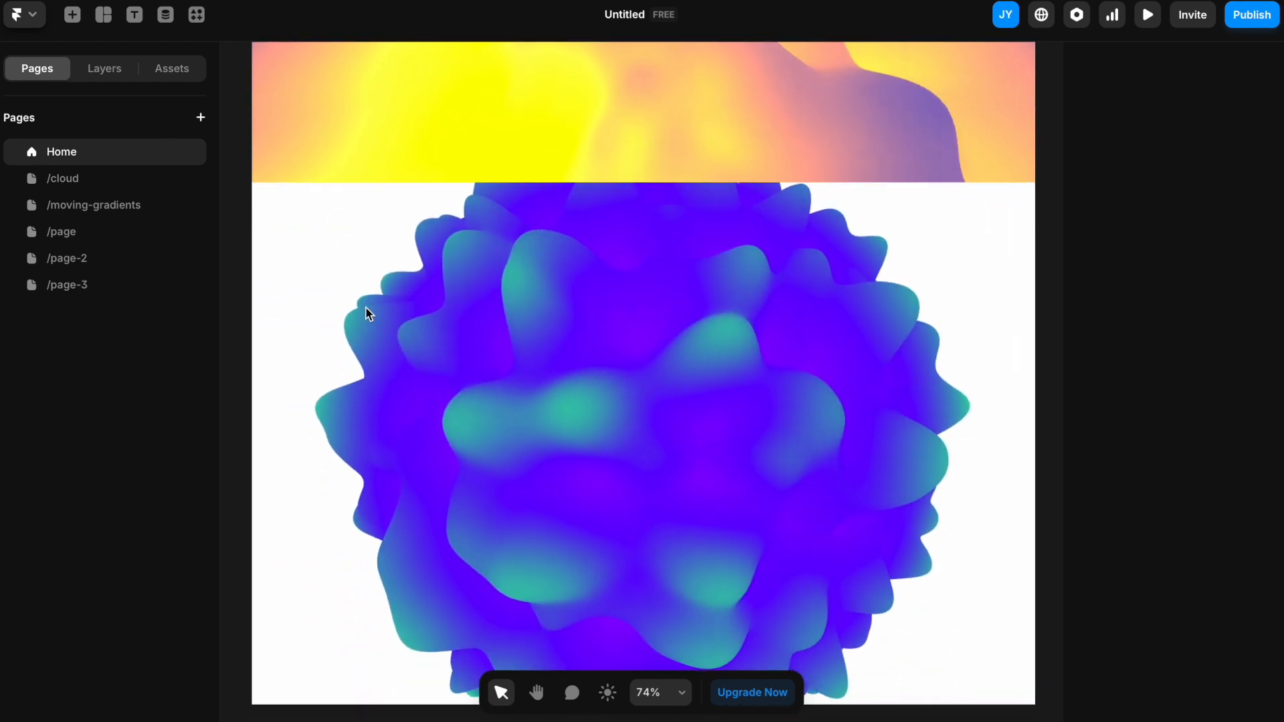
pyautogui.click(72, 186)
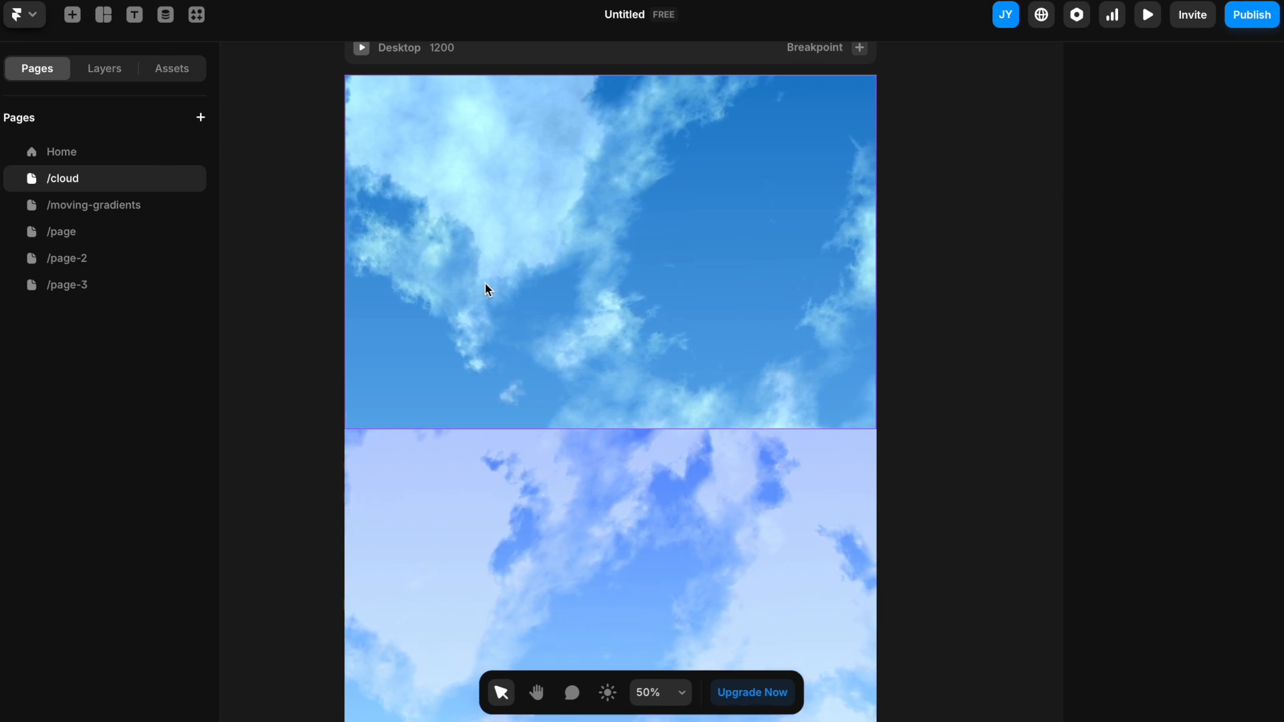
pyautogui.scroll(5, 487, 289)
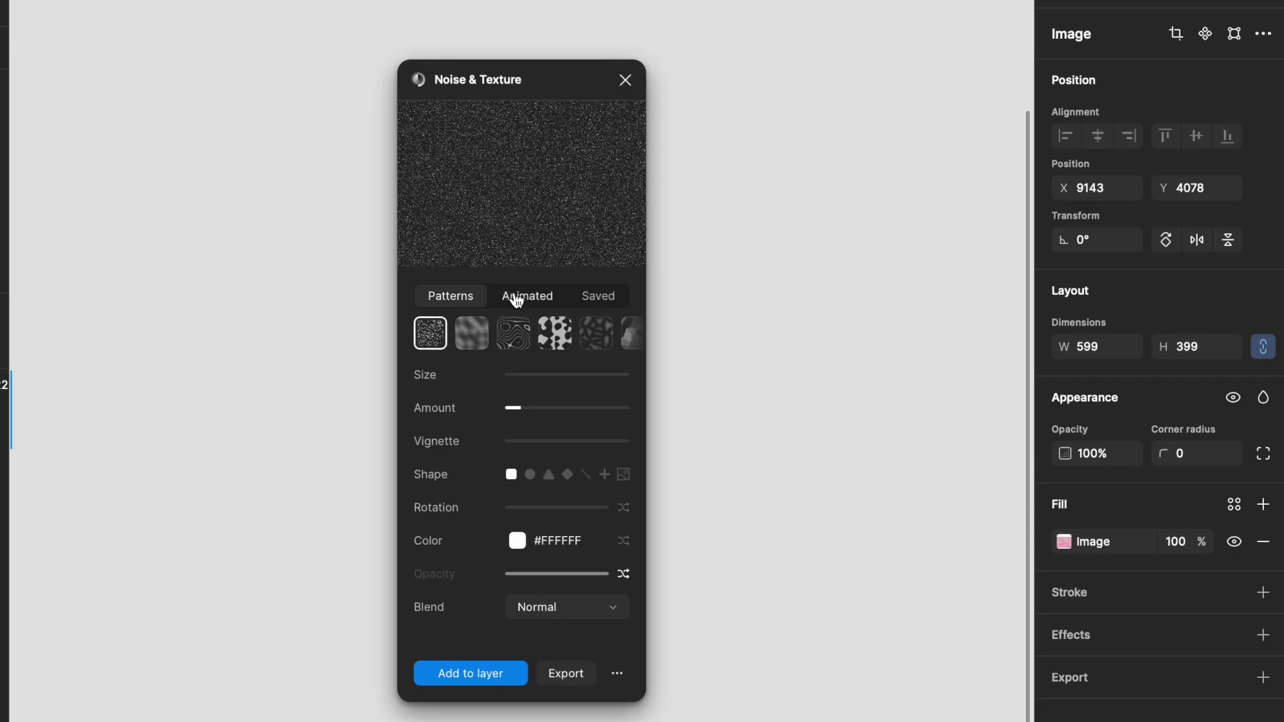
pyautogui.click(516, 297)
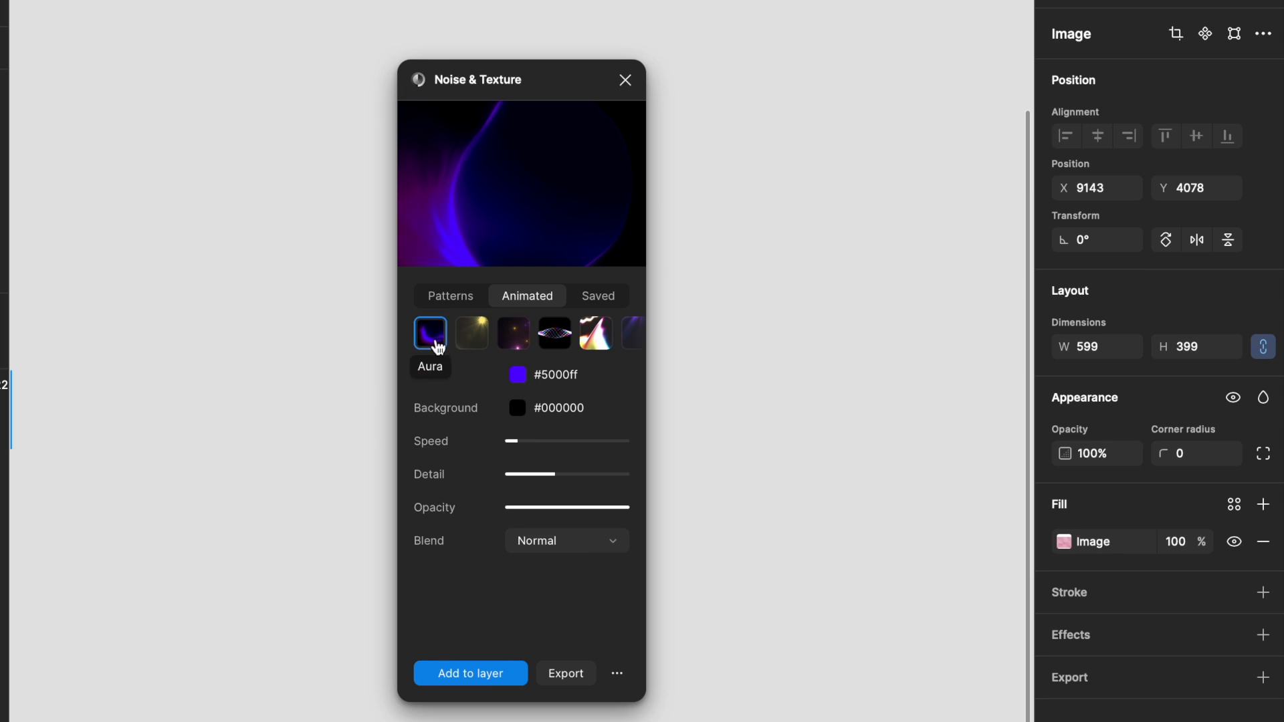
# Step: Browse the animated presets and choose the four-colour gradient preset
pyautogui.hscroll(3, 568, 343)
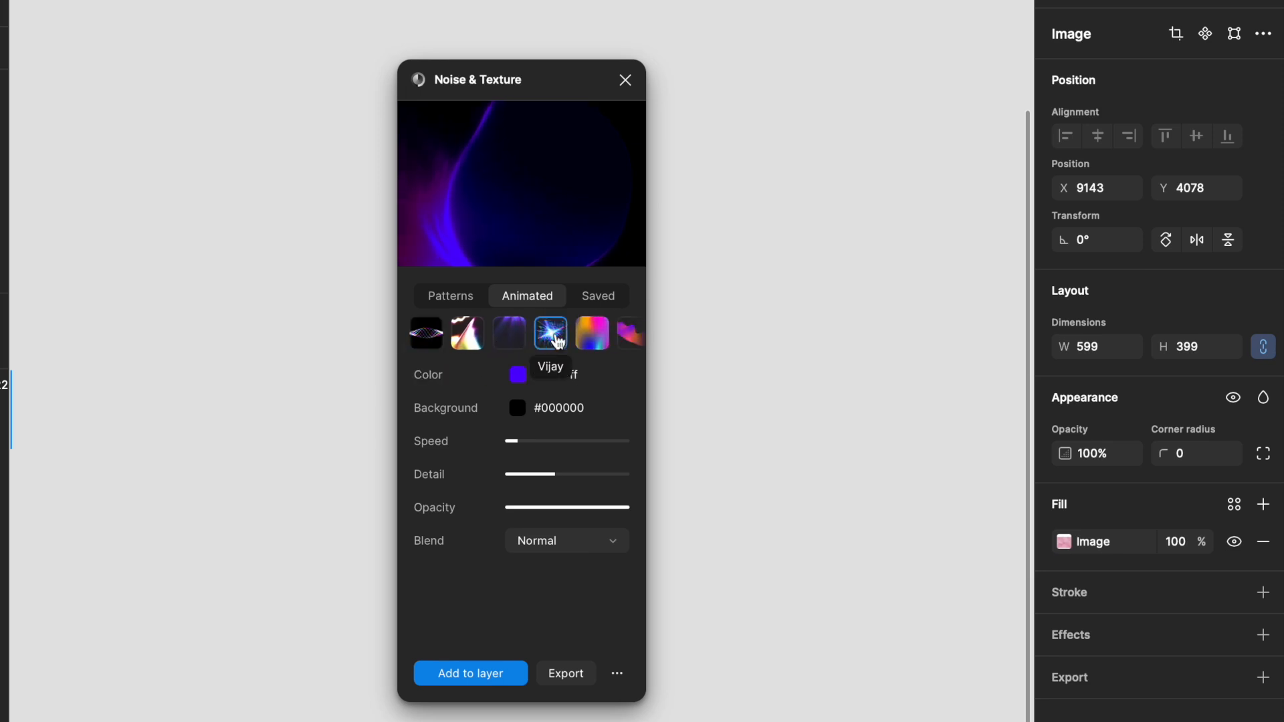
pyautogui.click(580, 341)
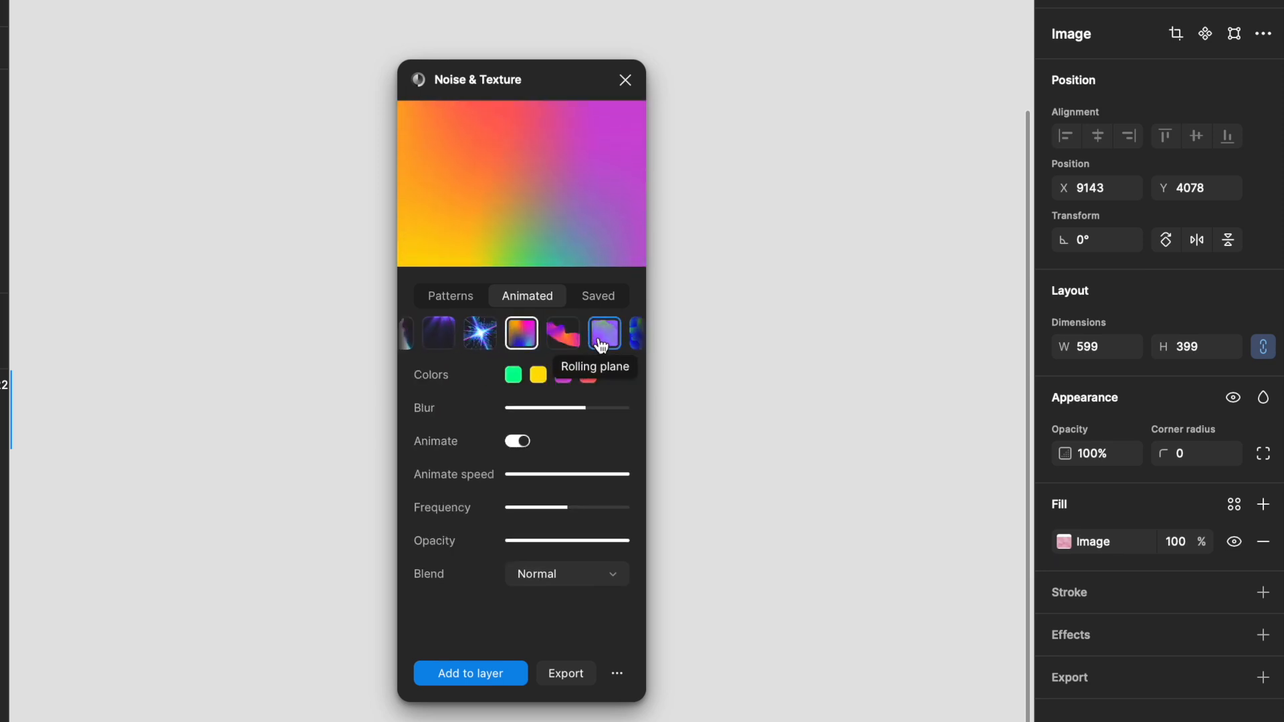
pyautogui.click(570, 344)
pyautogui.click(573, 346)
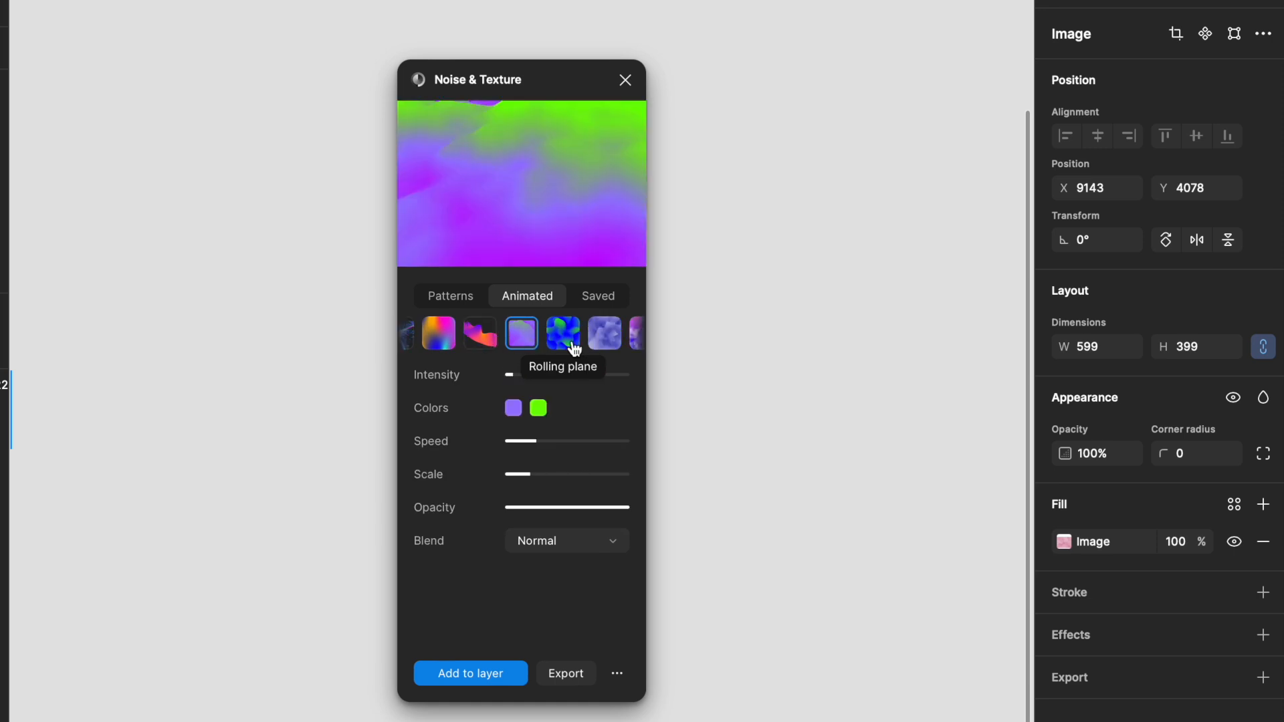
pyautogui.click(480, 341)
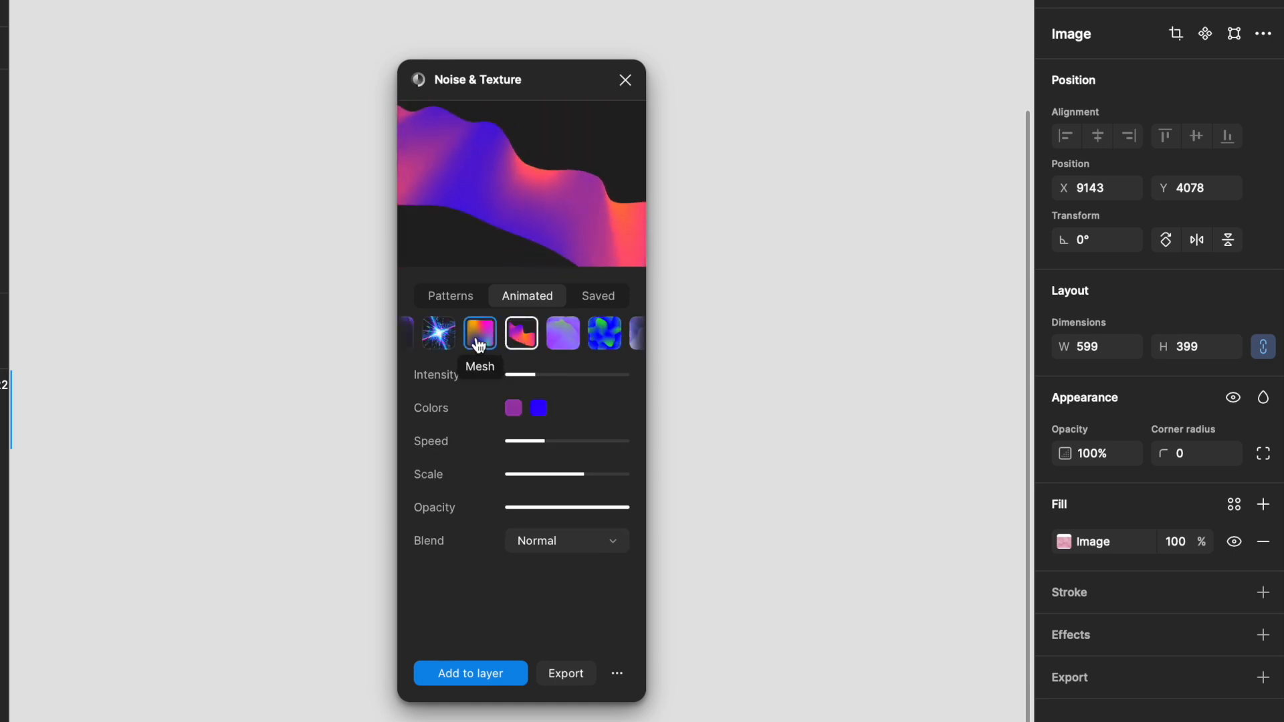
pyautogui.click(440, 334)
pyautogui.click(562, 351)
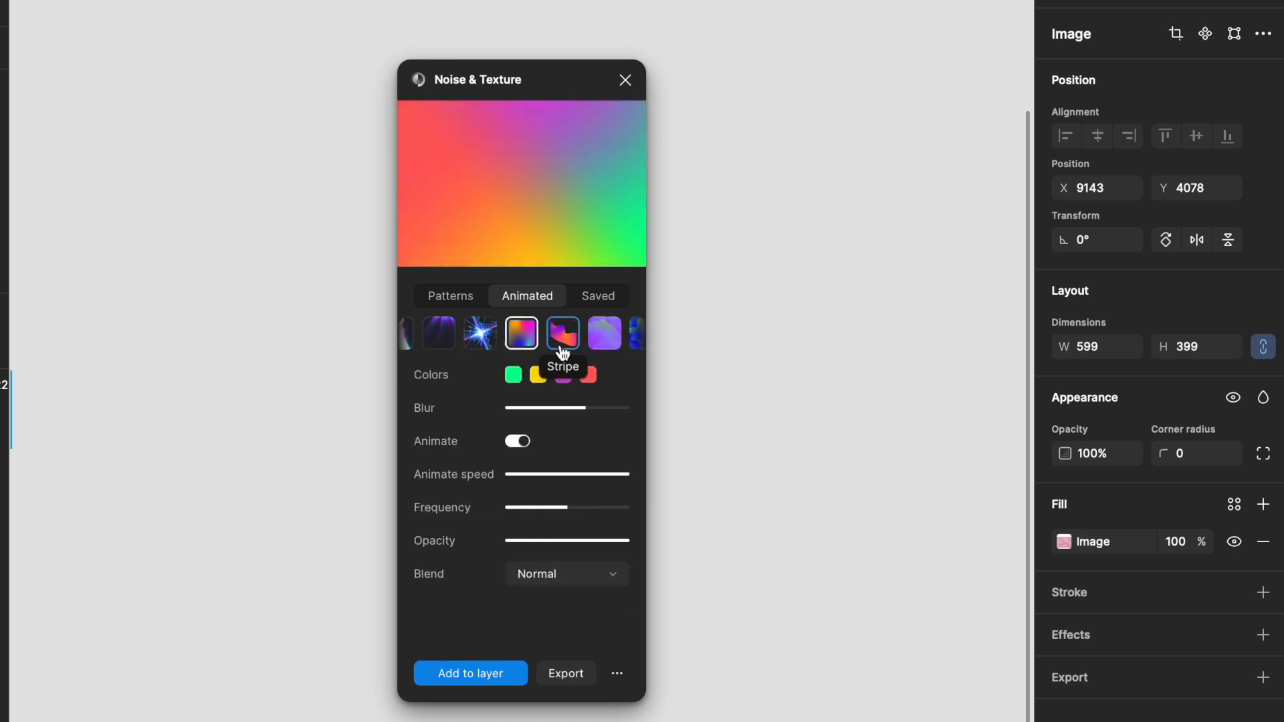
# Step: Set the first gradient colour to #20cd82 and the second colour to a pale green #e9ffd3
pyautogui.click(513, 379)
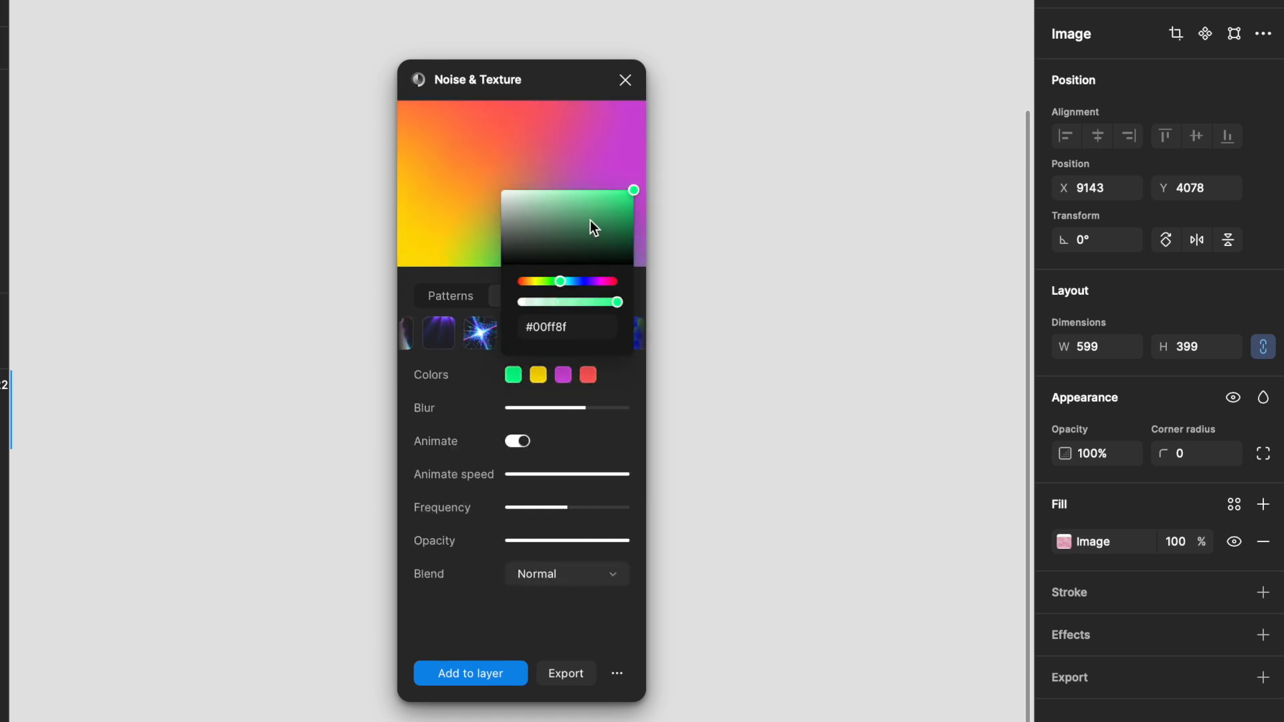
pyautogui.click(613, 205)
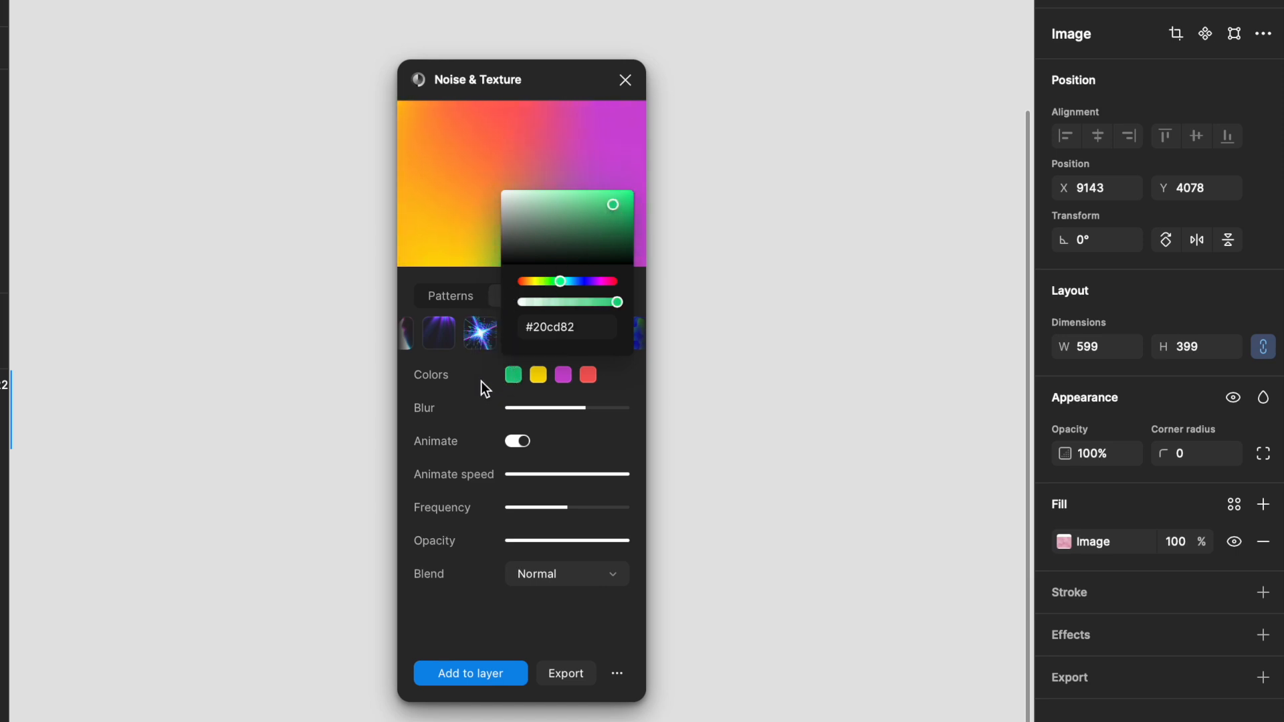
pyautogui.click(538, 376)
pyautogui.click(538, 376)
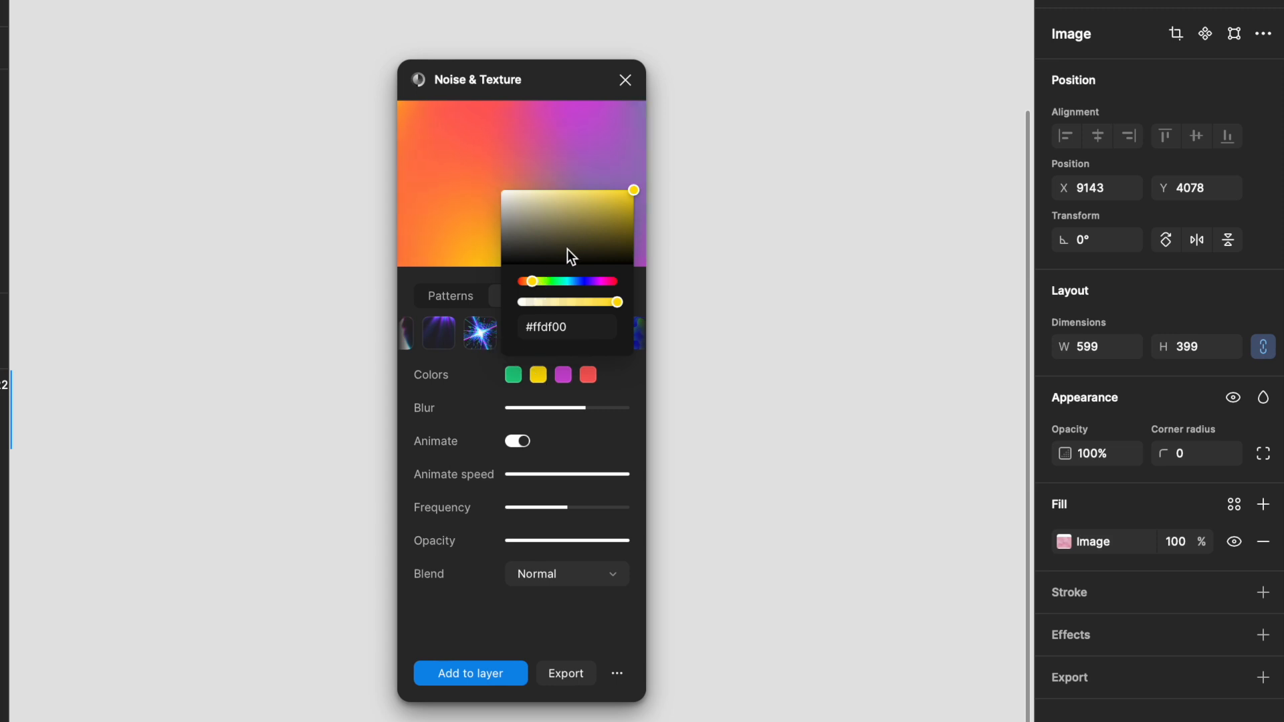
pyautogui.click(543, 281)
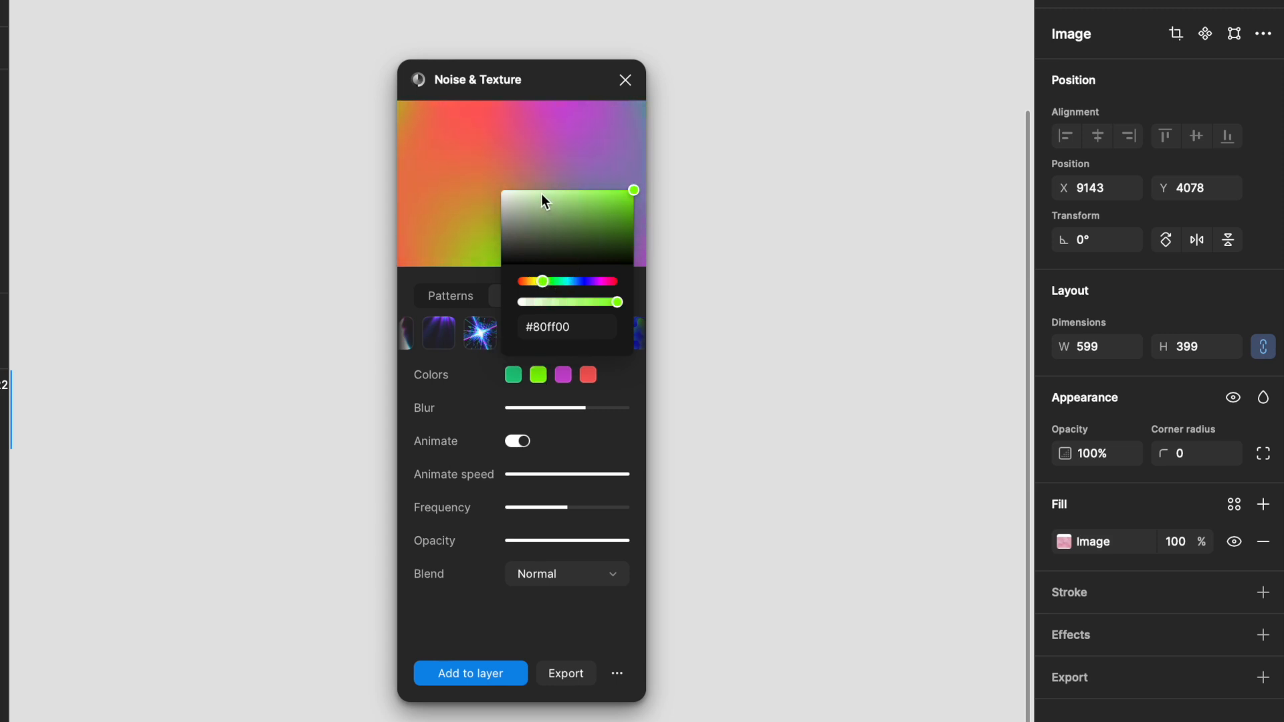
pyautogui.moveTo(542, 199); pyautogui.dragTo(524, 187)
# Step: Set the third gradient colour to #3b31d1 and the fourth colour to #5ecdff
pyautogui.click(563, 376)
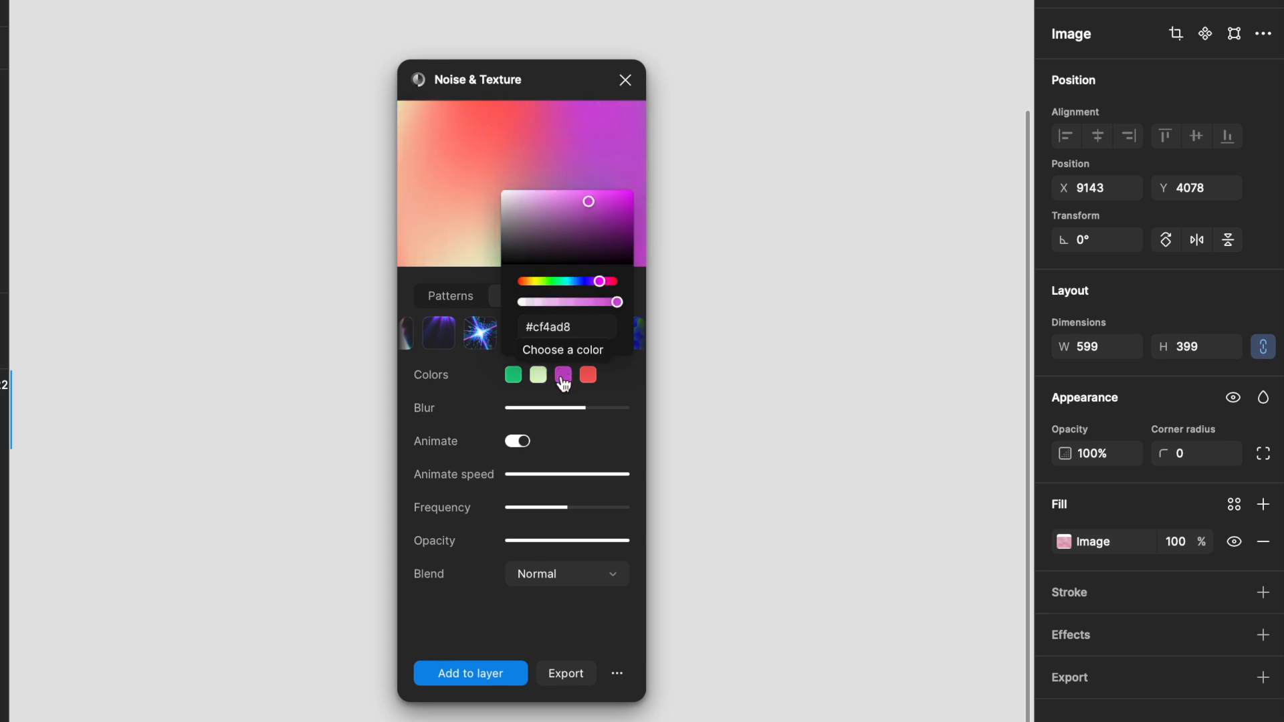
pyautogui.click(584, 282)
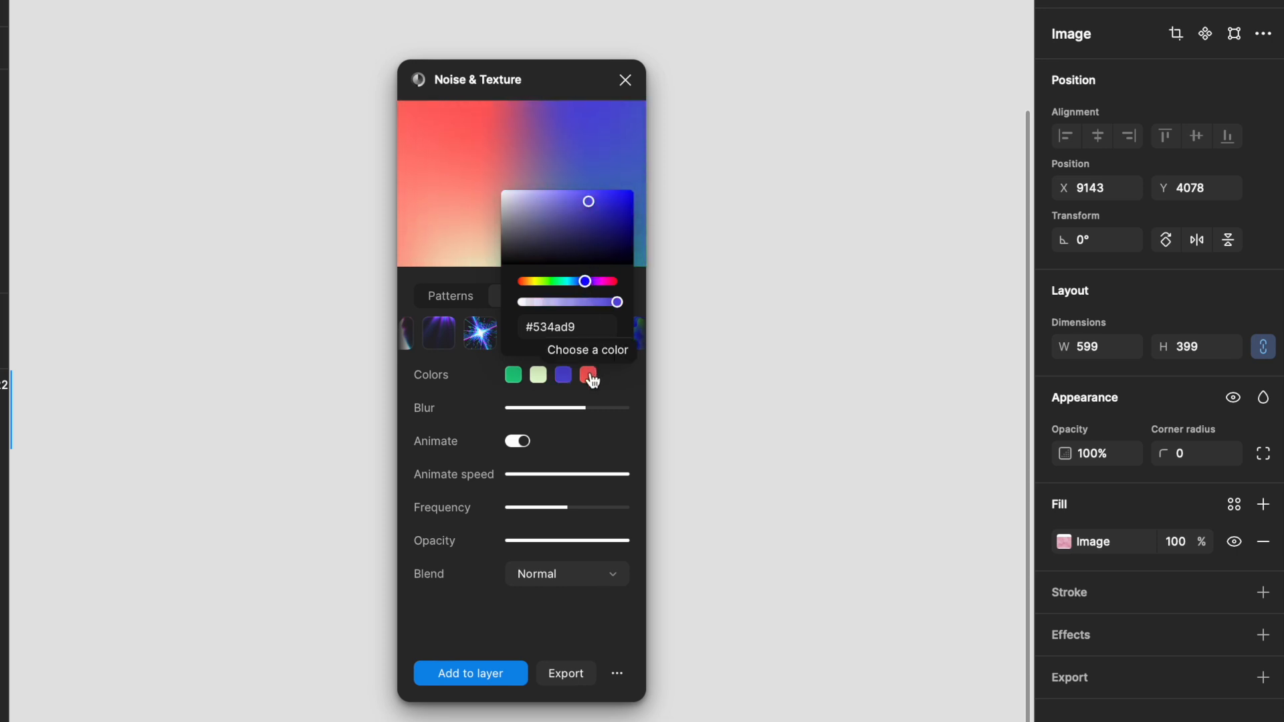
pyautogui.click(603, 203)
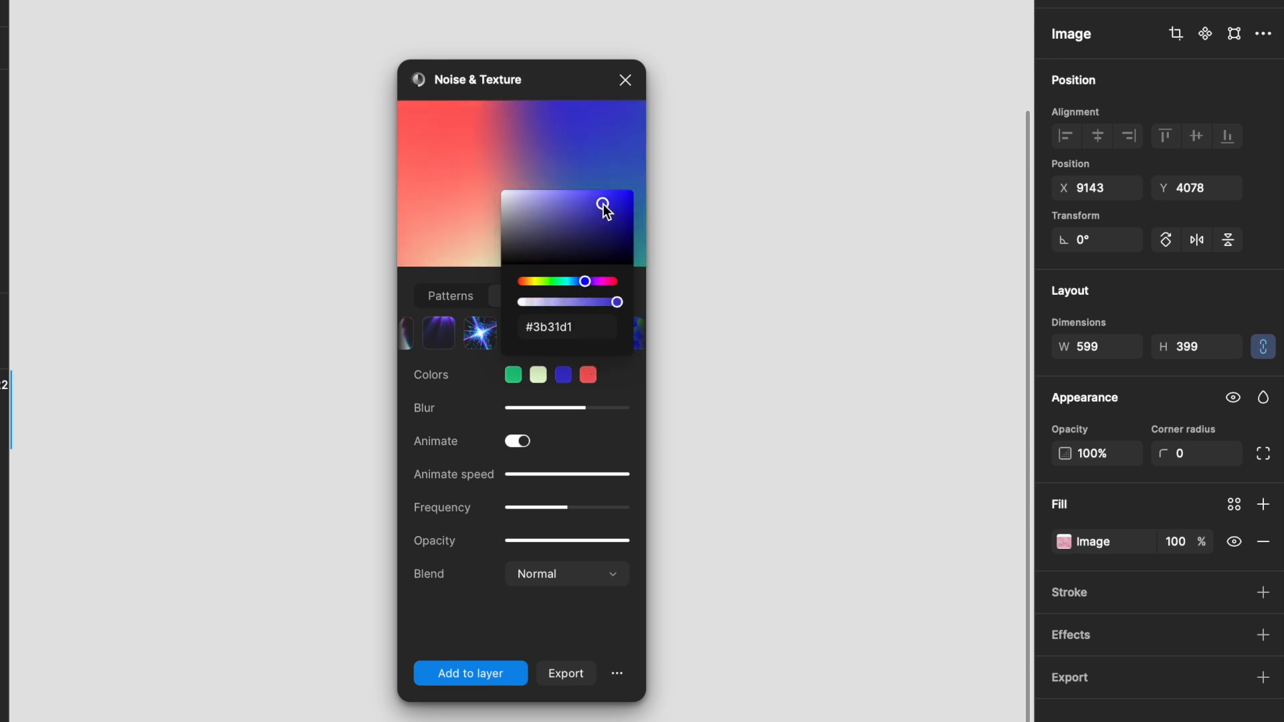
pyautogui.click(588, 377)
pyautogui.click(572, 282)
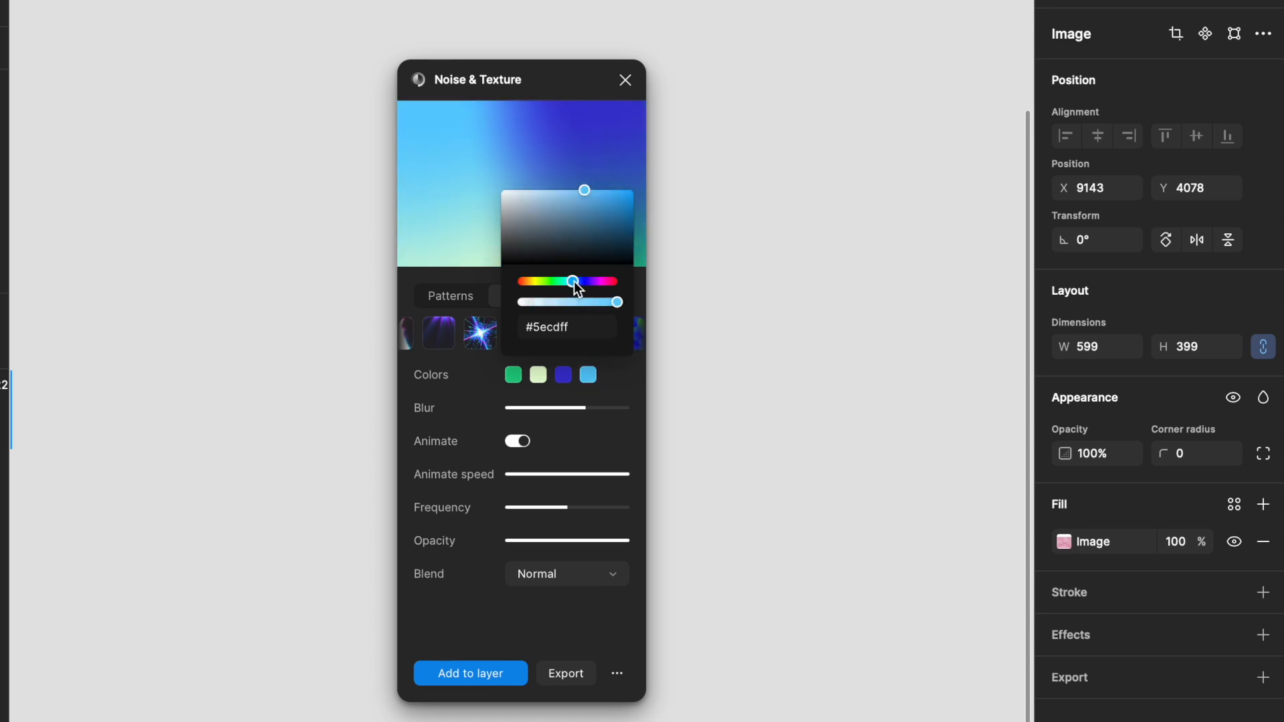
pyautogui.click(623, 378)
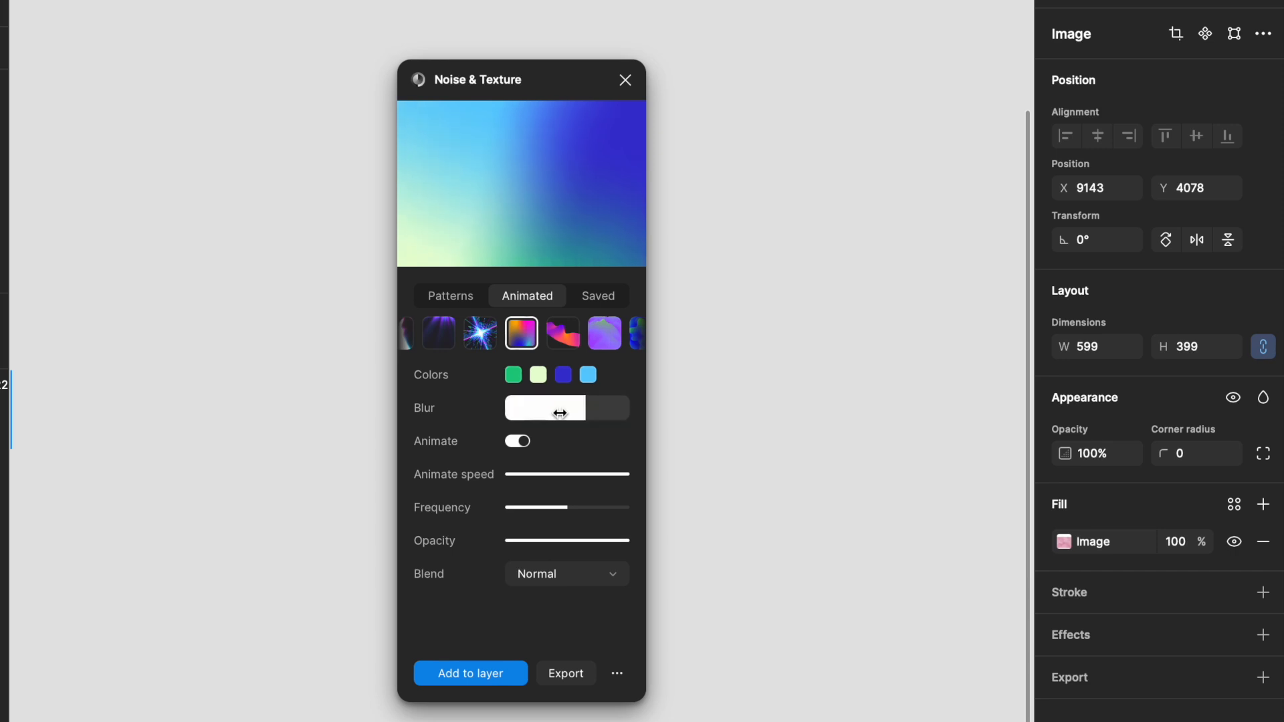
# Step: Set the gradient blur to about 0.84
pyautogui.moveTo(587, 415); pyautogui.dragTo(519, 415)
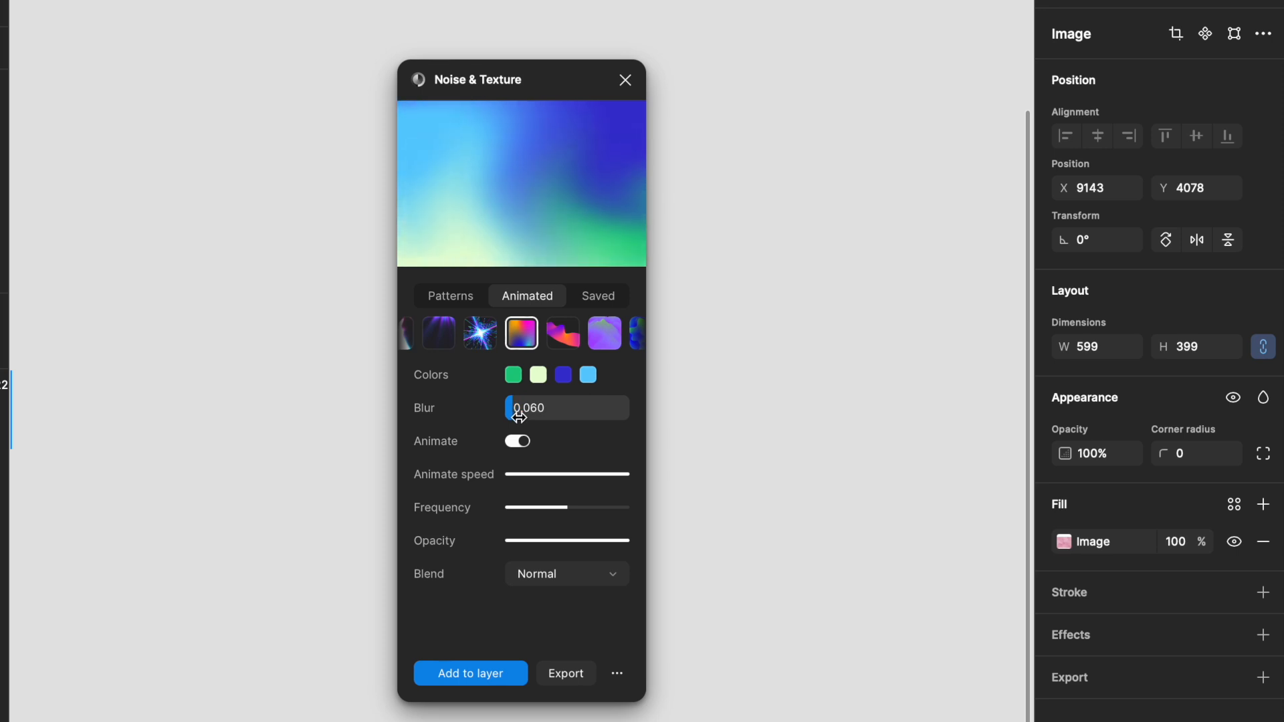
pyautogui.moveTo(519, 415); pyautogui.dragTo(559, 417)
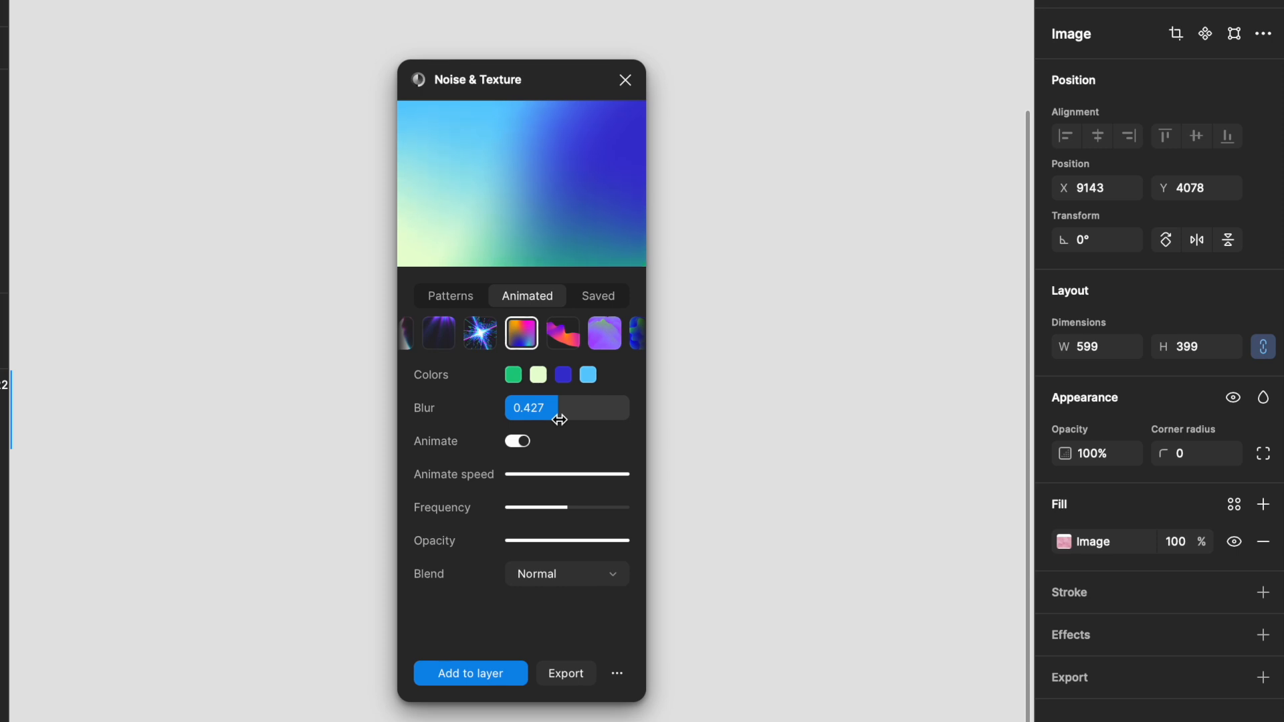
pyautogui.moveTo(559, 419); pyautogui.dragTo(606, 421)
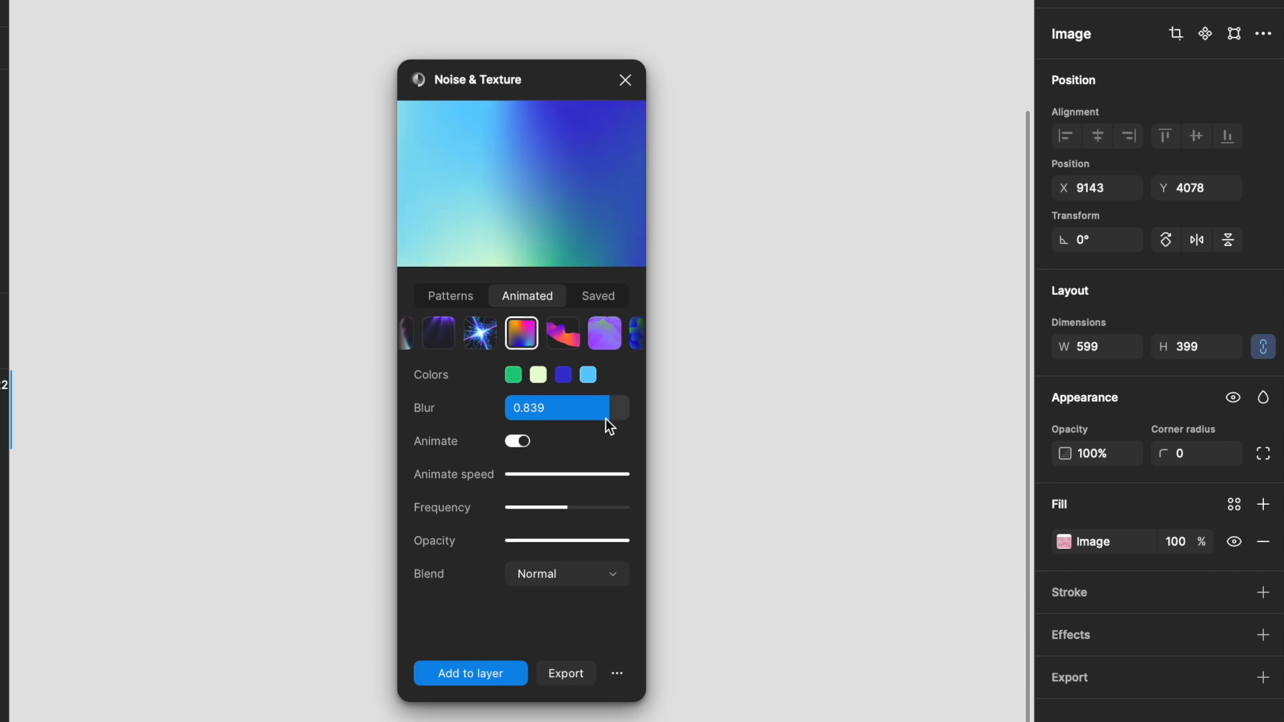
pyautogui.click(557, 409)
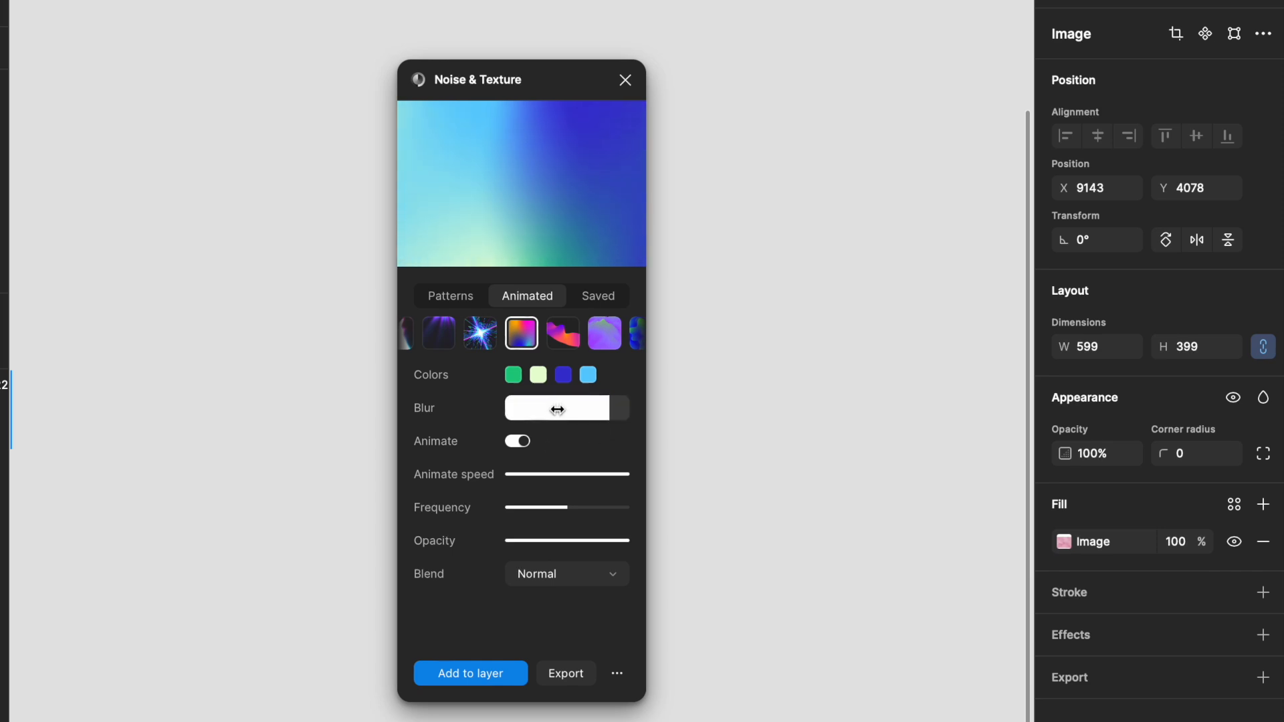
# Step: Toggle the animation off and back on to compare the static gradient
pyautogui.click(523, 439)
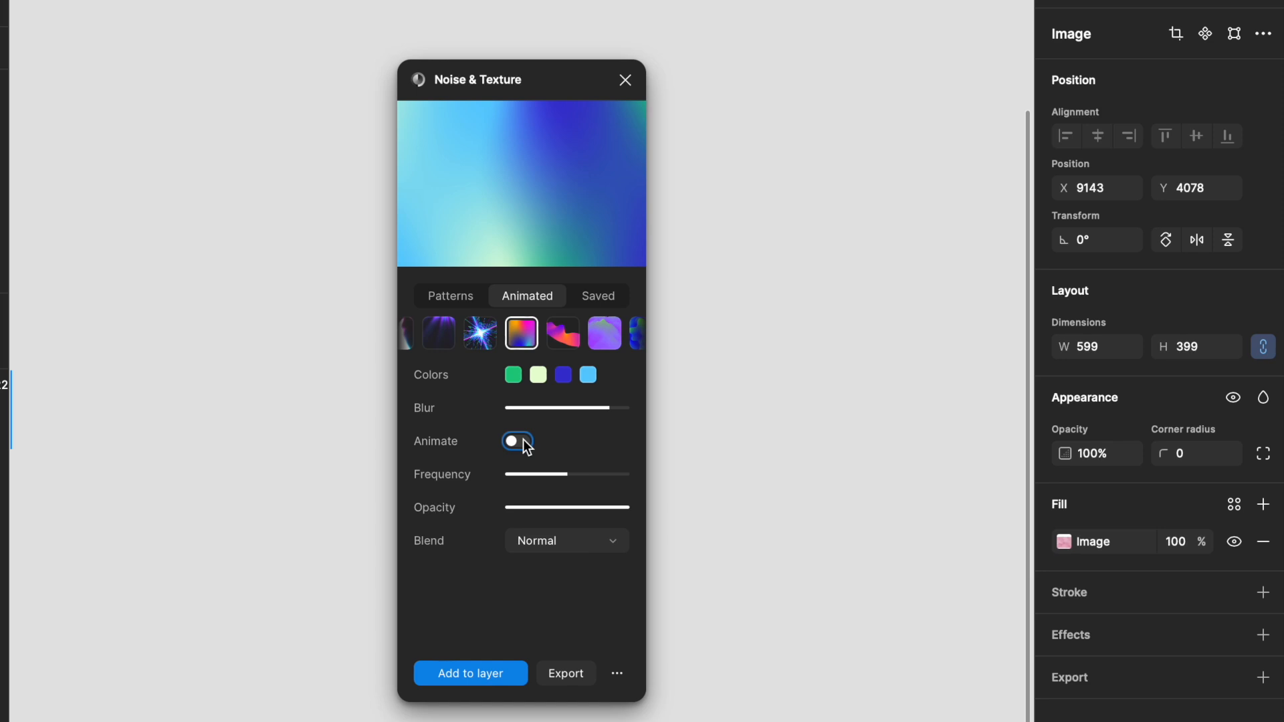
pyautogui.click(523, 439)
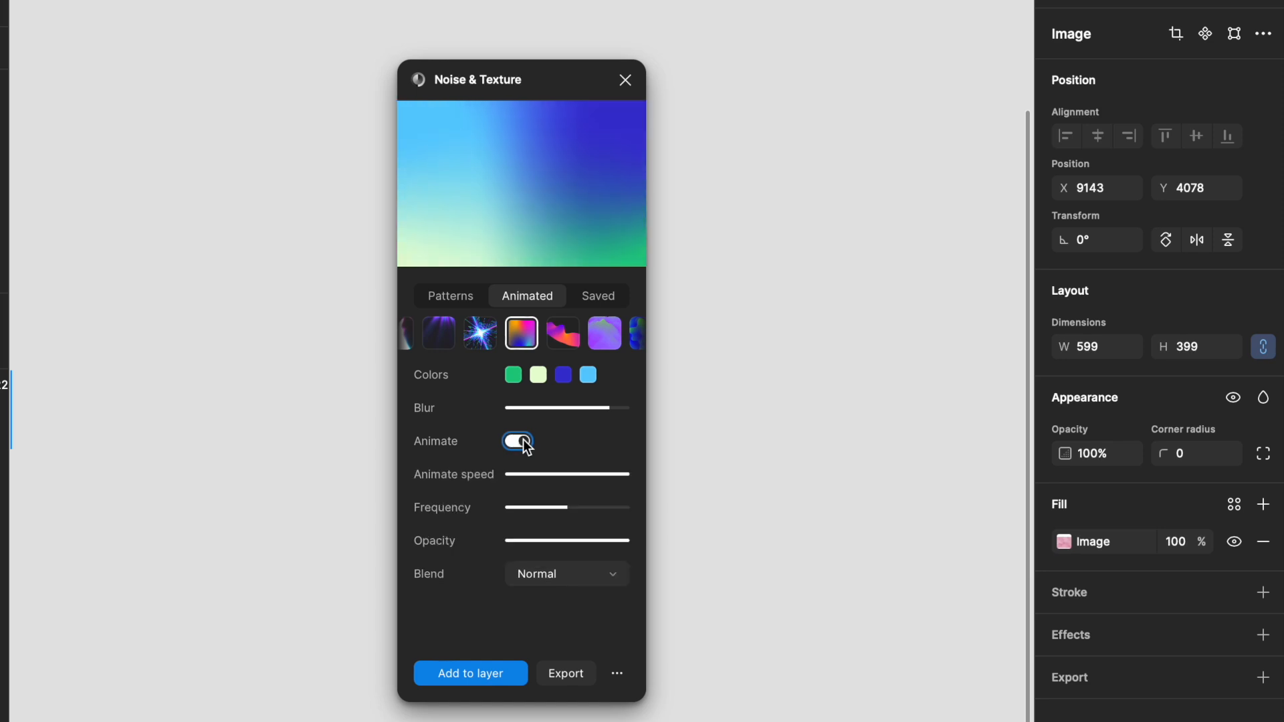
pyautogui.click(522, 439)
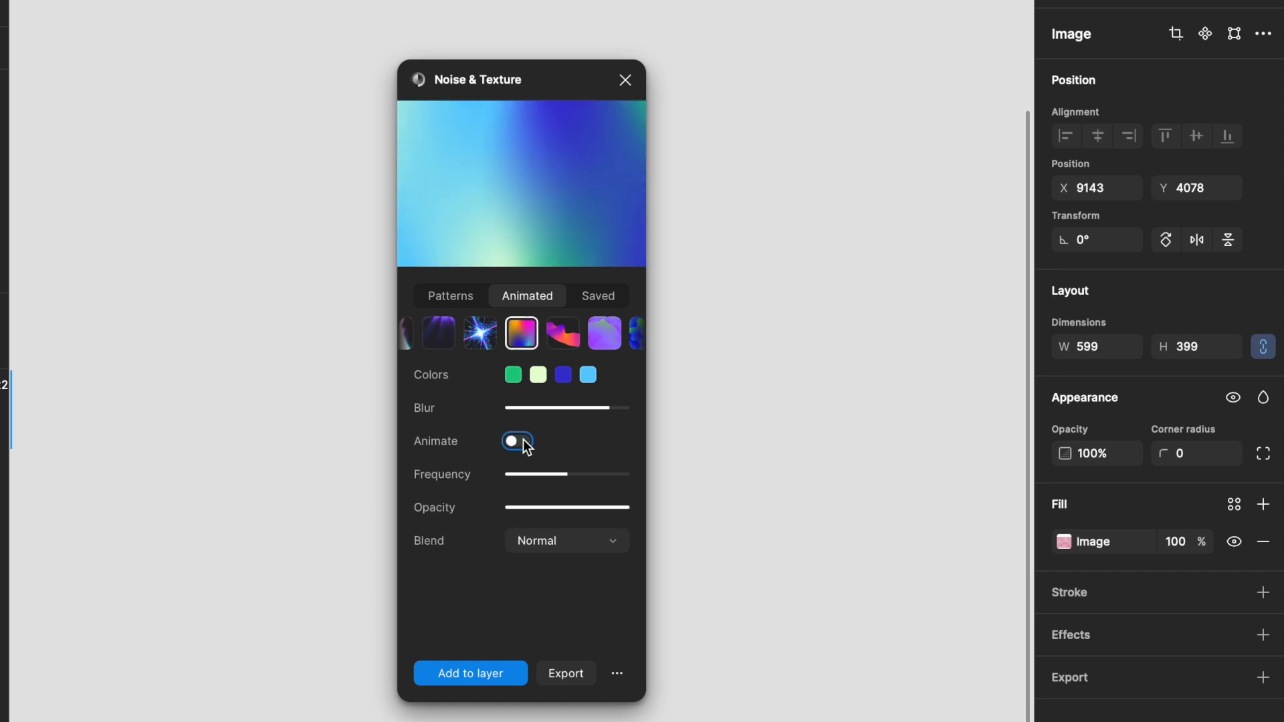
pyautogui.click(522, 440)
# Step: Lower the animate speed to about 0.28 and reduce the frequency, leaving the blend mode on Normal
pyautogui.moveTo(629, 476); pyautogui.dragTo(543, 483)
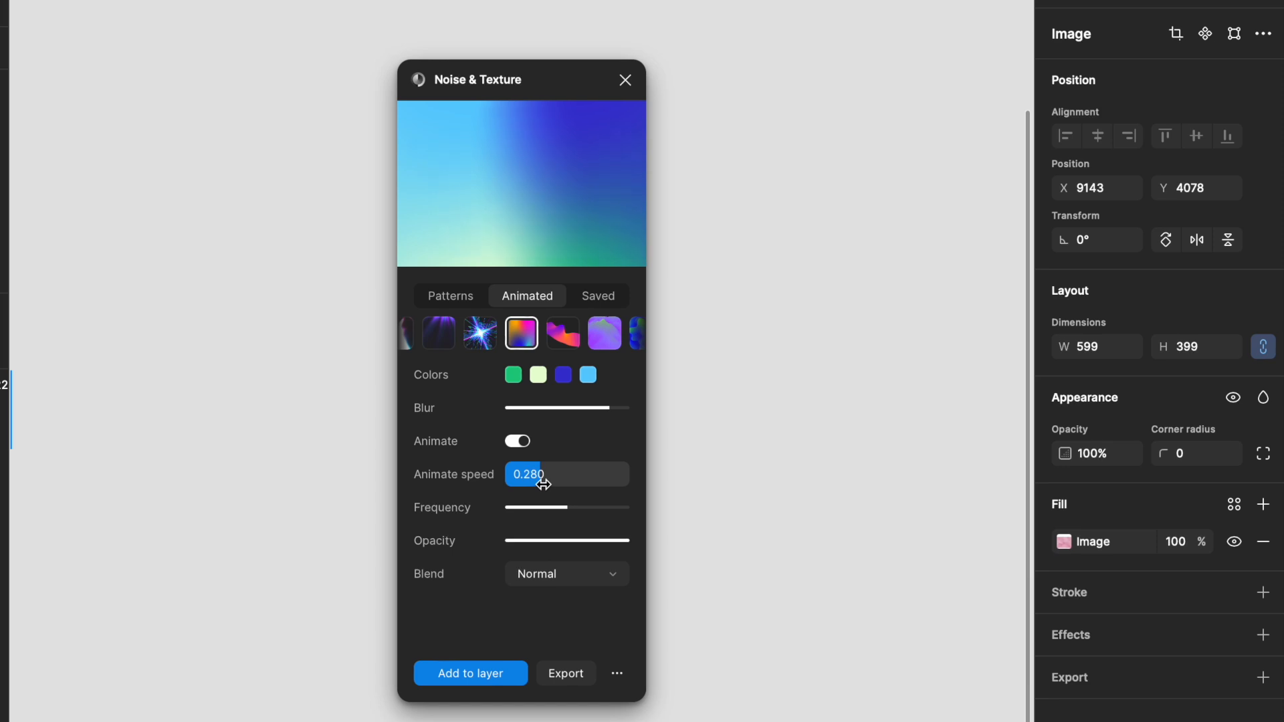
pyautogui.moveTo(554, 514); pyautogui.dragTo(532, 523)
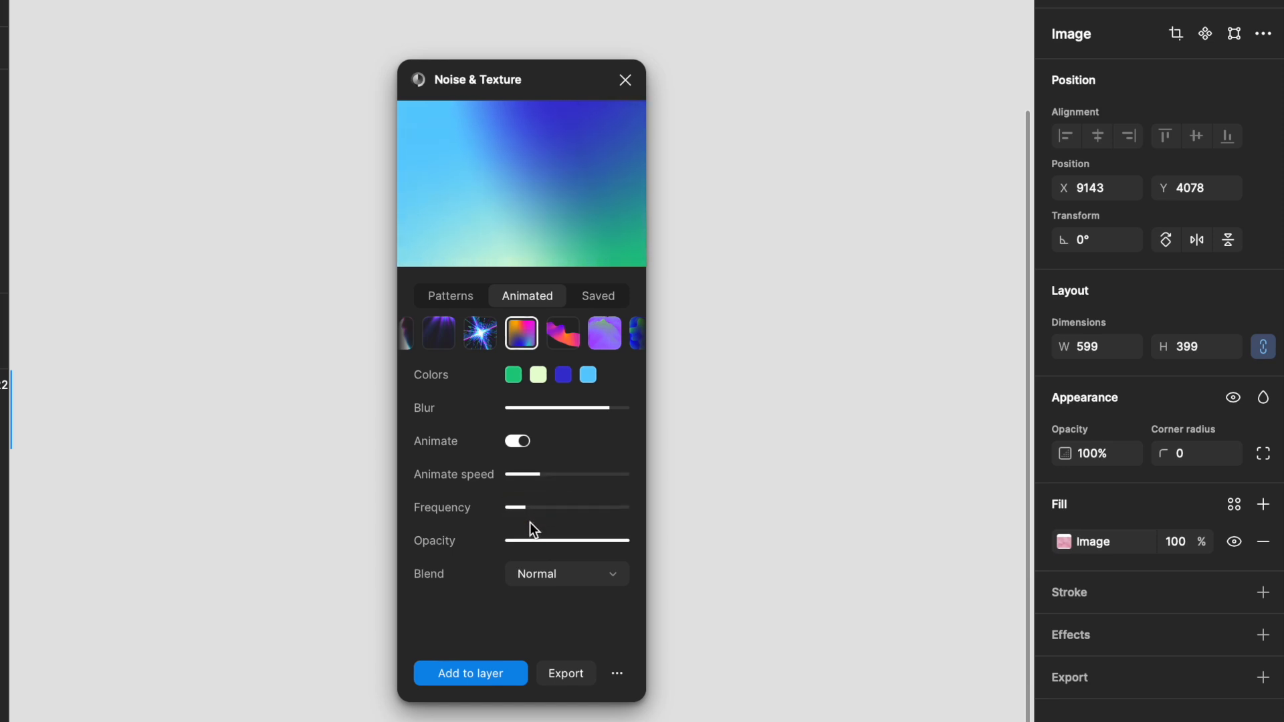
pyautogui.click(621, 583)
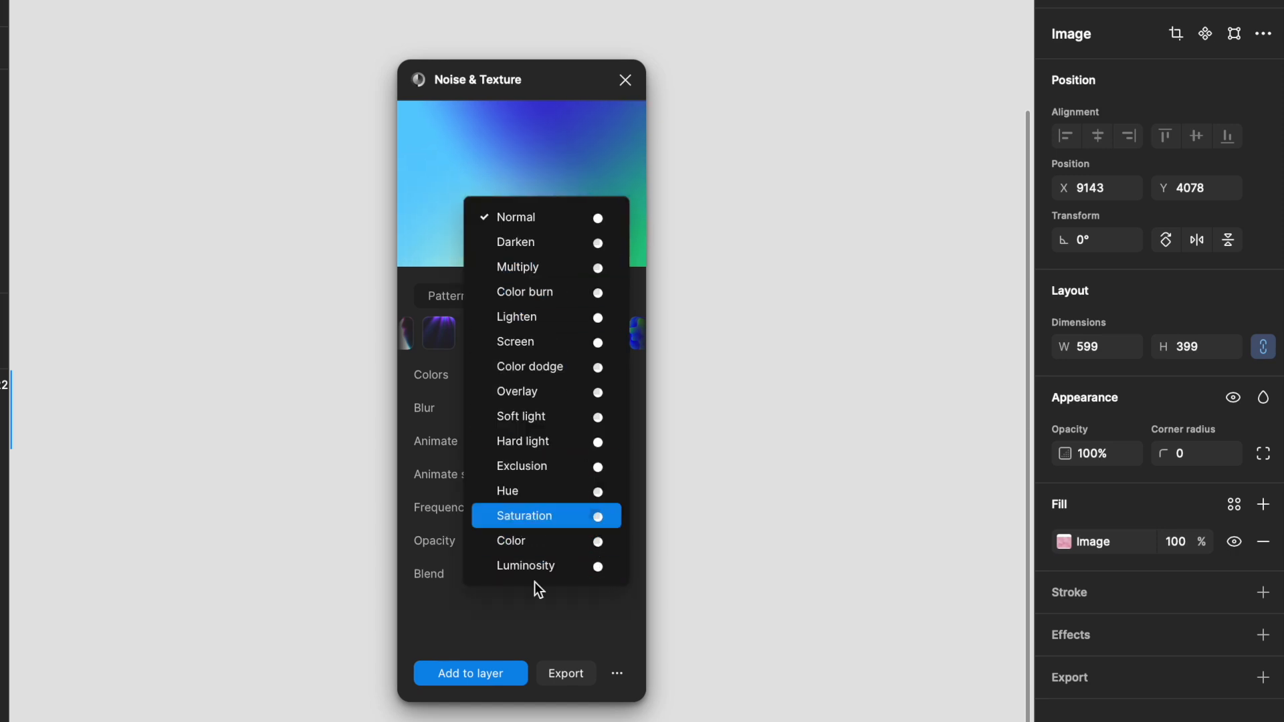
pyautogui.click(540, 631)
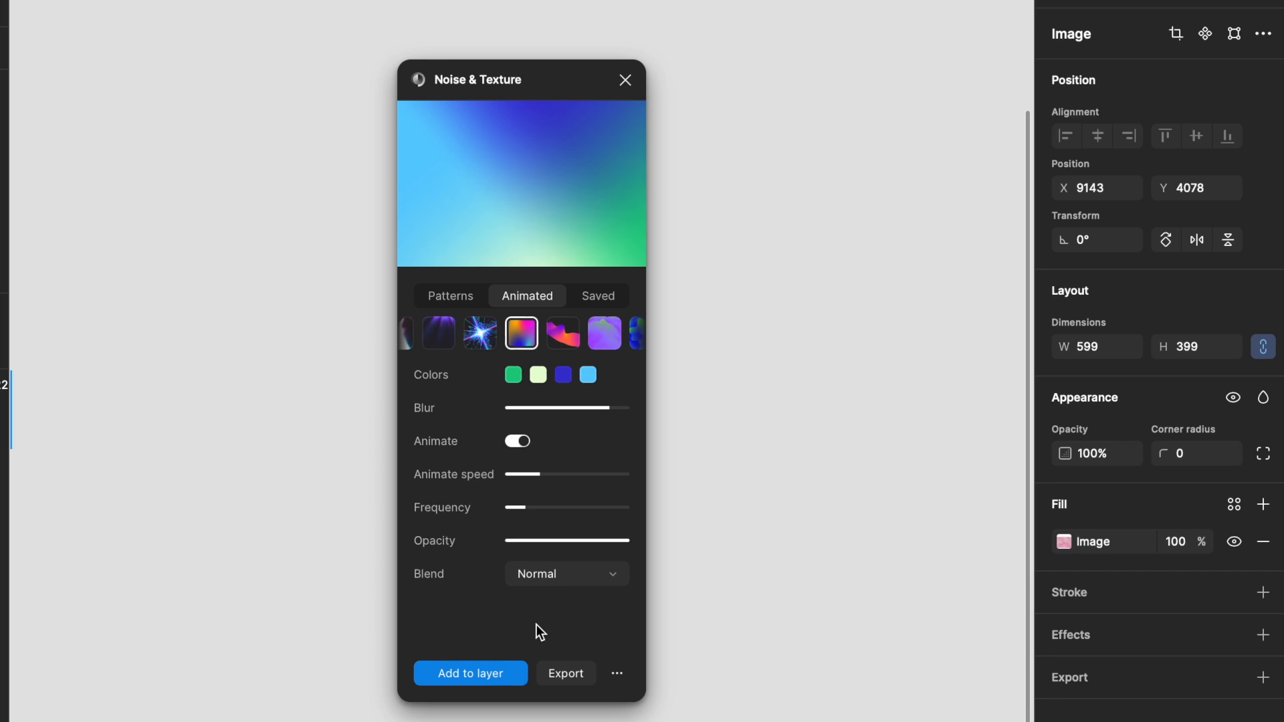
# Step: Change the second gradient colour to a stronger light green
pyautogui.click(537, 374)
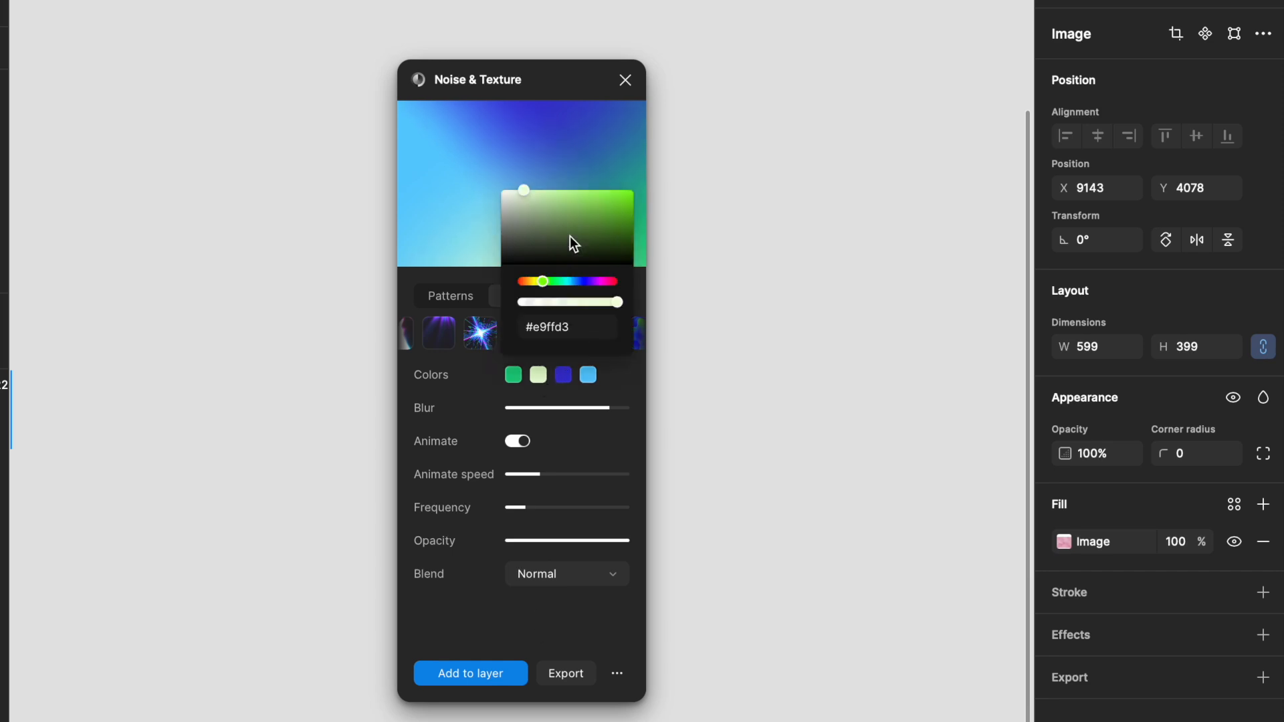
pyautogui.click(564, 203)
pyautogui.click(628, 367)
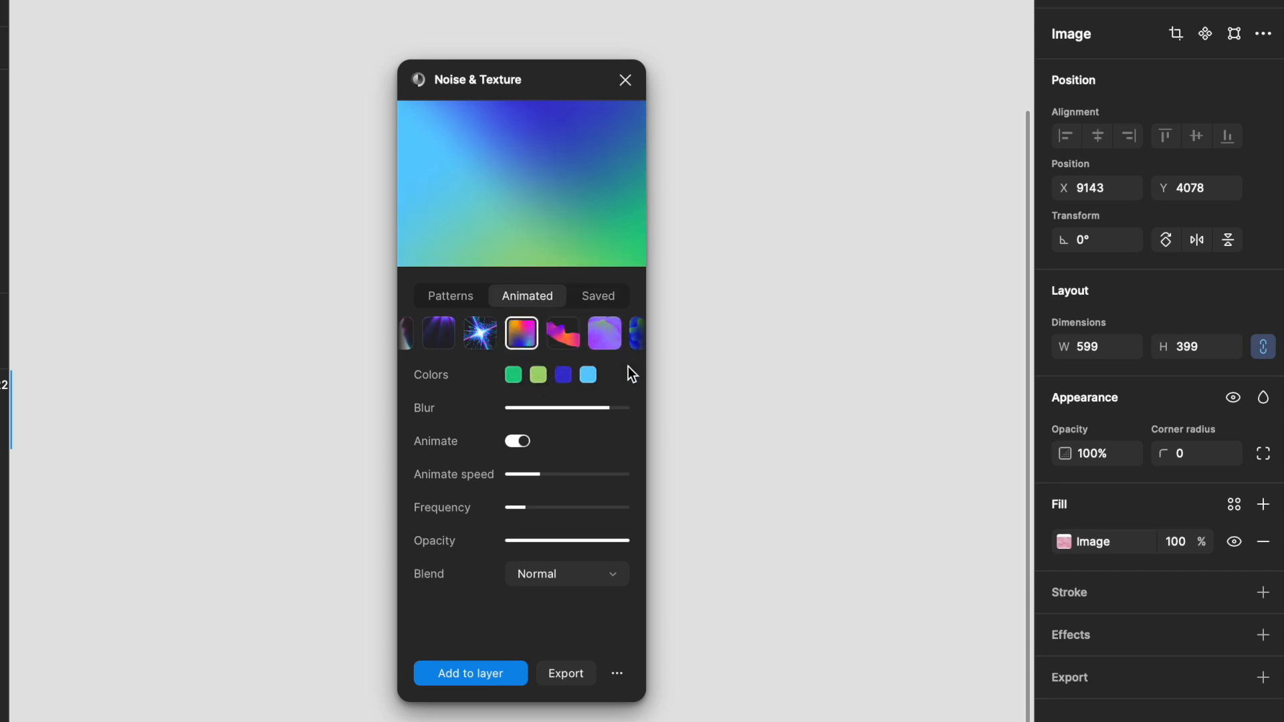
# Step: Set the frequency to about 0.82 and the blur to about 0.62
pyautogui.moveTo(525, 508)
pyautogui.moveTo(534, 510); pyautogui.dragTo(605, 518)
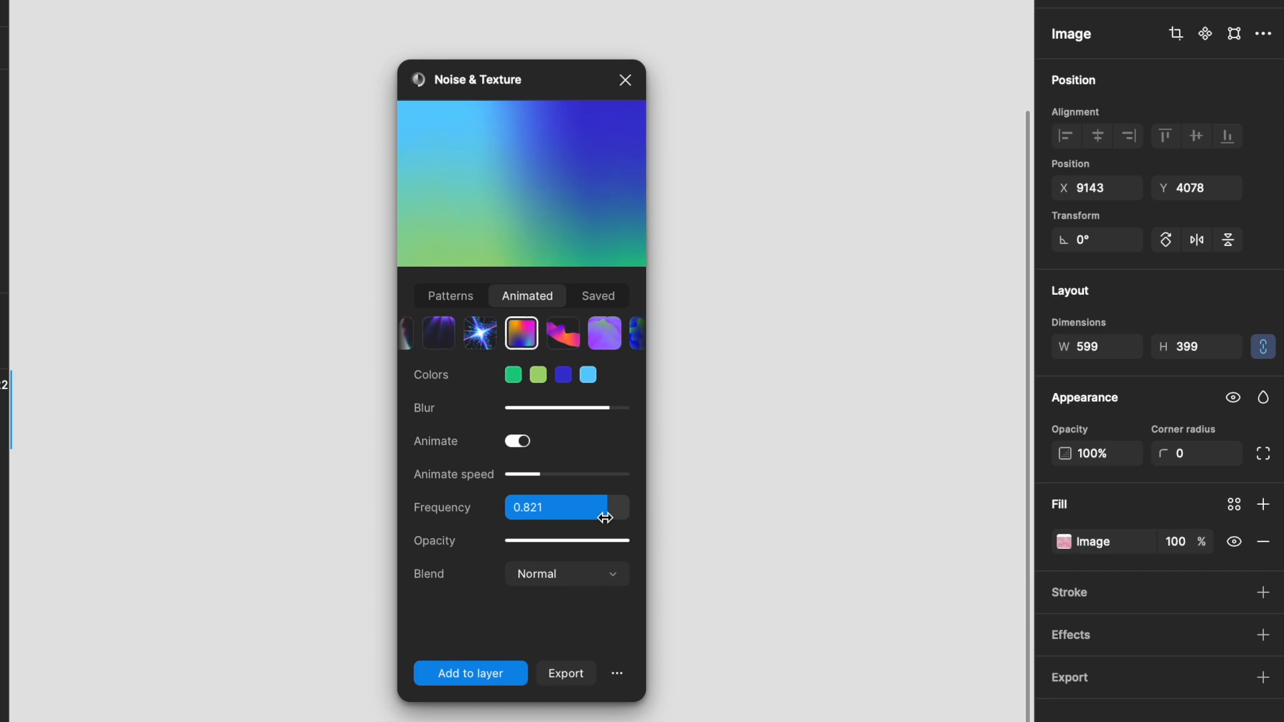
pyautogui.moveTo(601, 409); pyautogui.dragTo(495, 416)
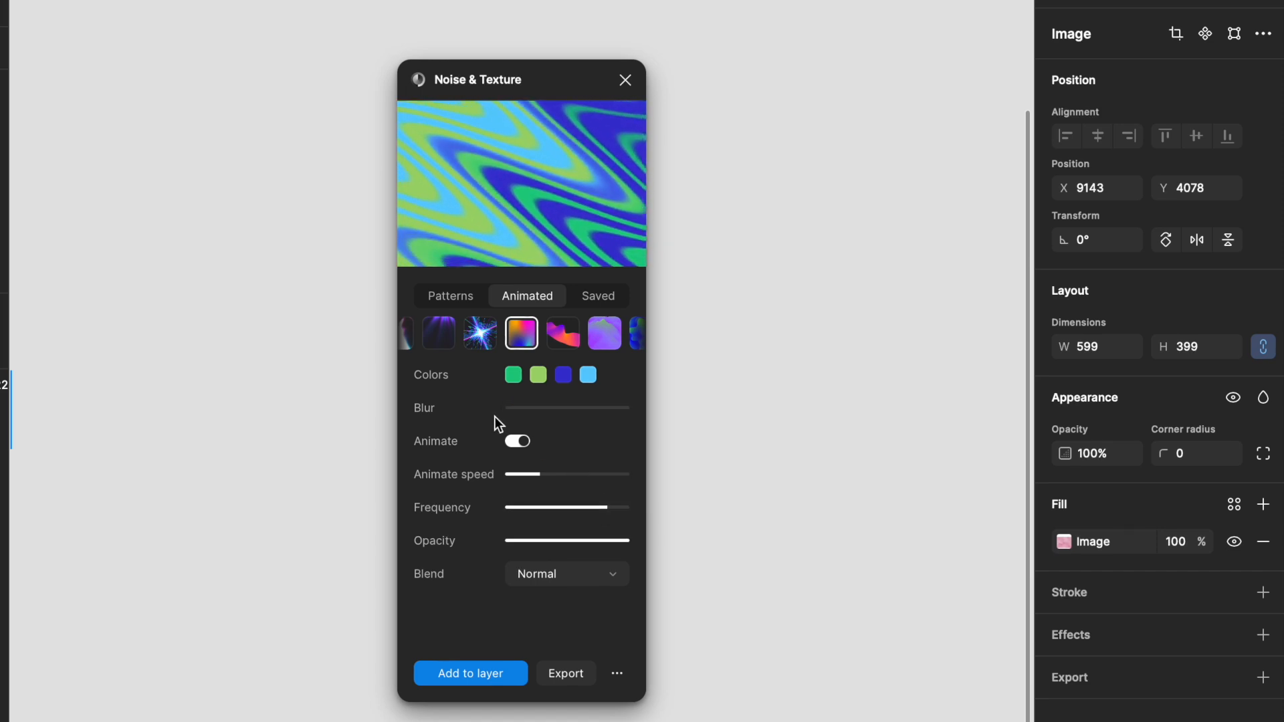
pyautogui.moveTo(501, 420); pyautogui.dragTo(582, 416)
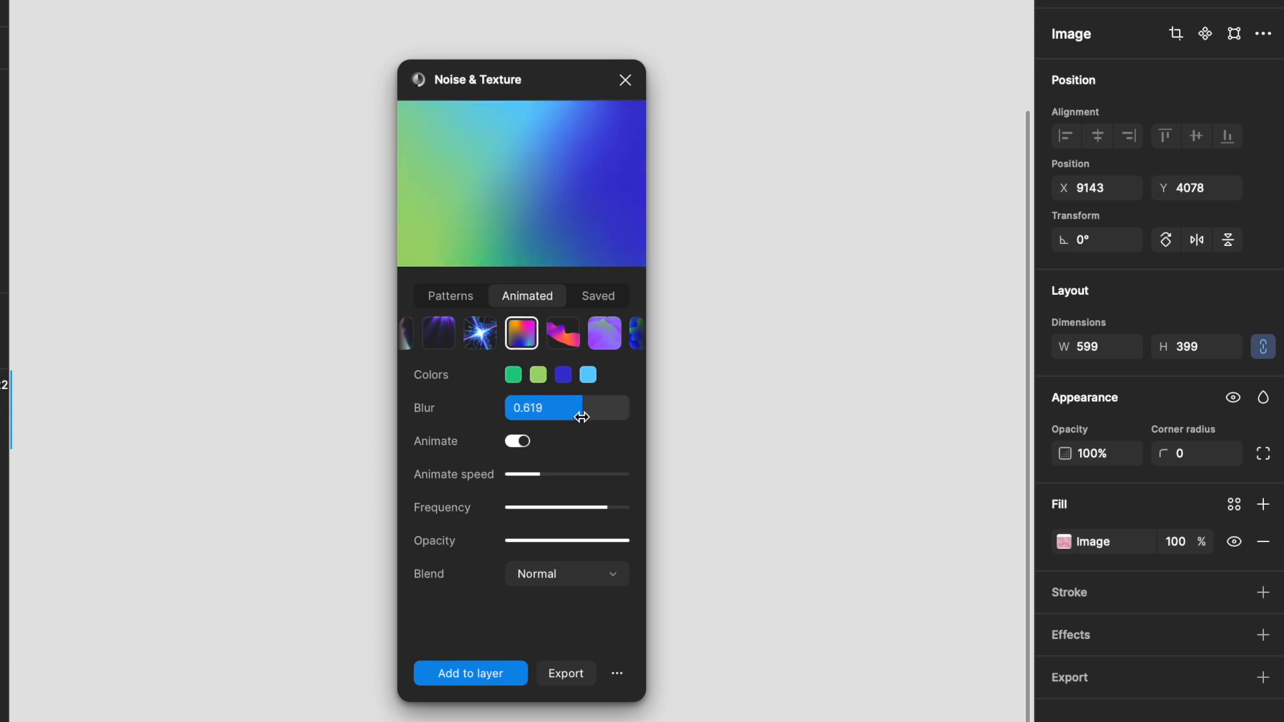
pyautogui.moveTo(581, 417); pyautogui.dragTo(582, 417)
# Step: Reduce the frequency slightly and open the export options for the gradient
pyautogui.moveTo(602, 508)
pyautogui.mouseDown()
pyautogui.moveTo(565, 511)
pyautogui.moveTo(578, 511)
pyautogui.mouseUp()
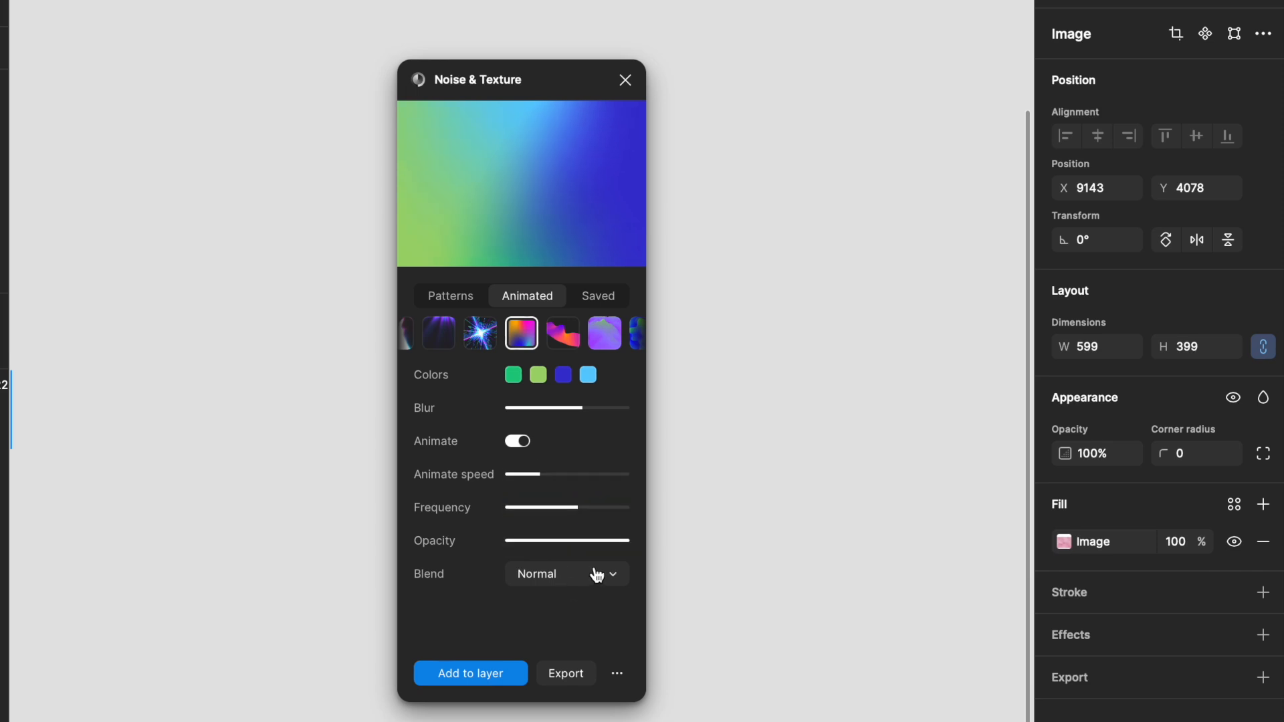
pyautogui.click(580, 673)
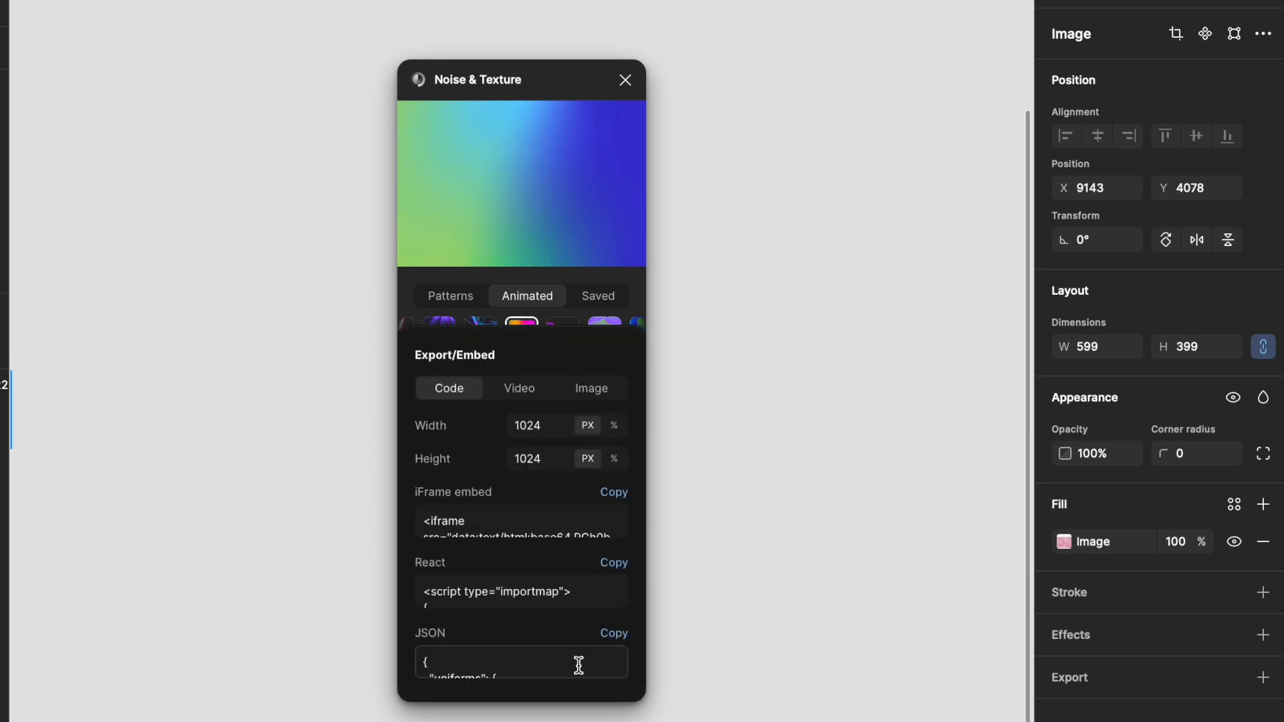
# Step: Set the code export's width and height to 100% and copy the iFrame embed code
pyautogui.click(614, 426)
pyautogui.click(542, 428)
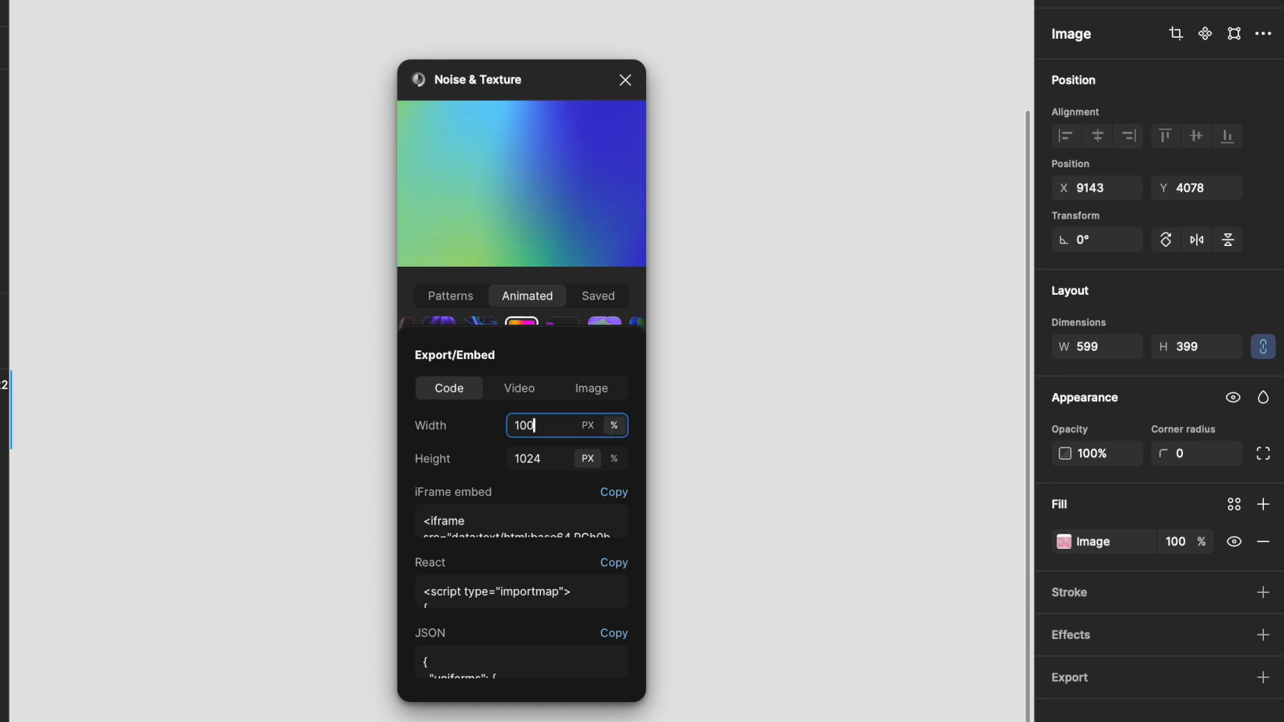
pyautogui.click(553, 454)
pyautogui.press('BackSpace')
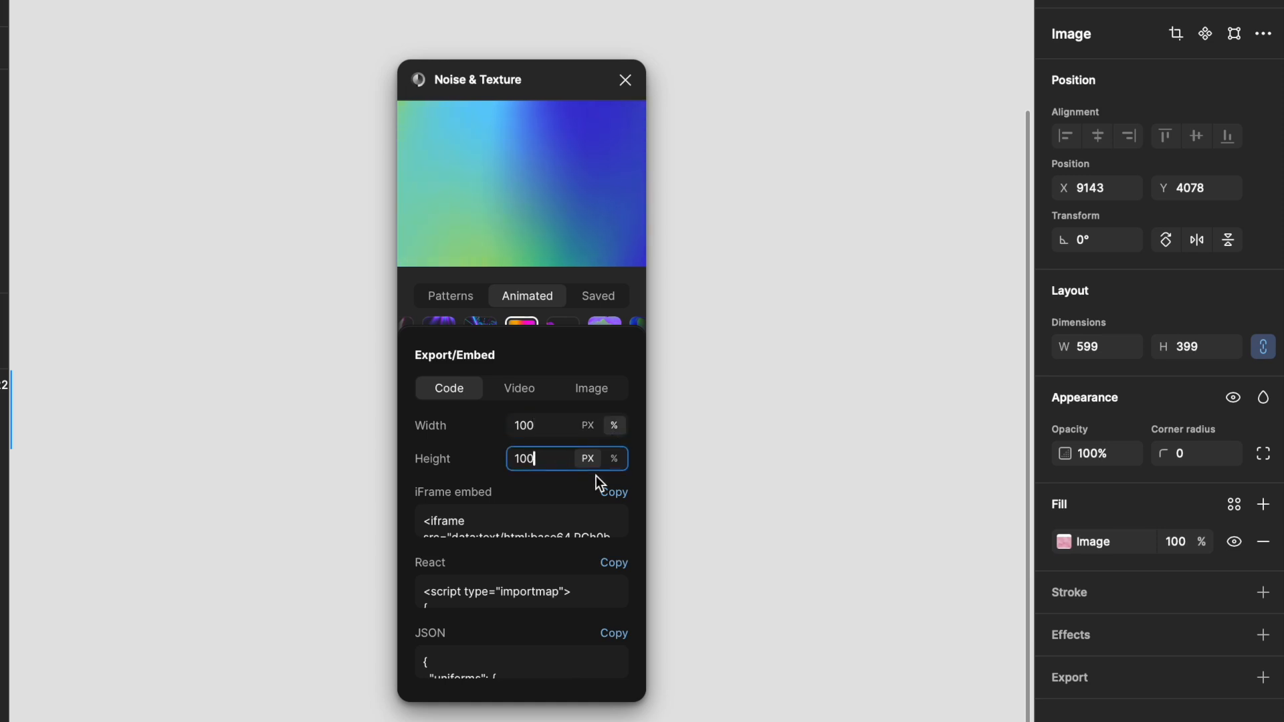
pyautogui.click(614, 459)
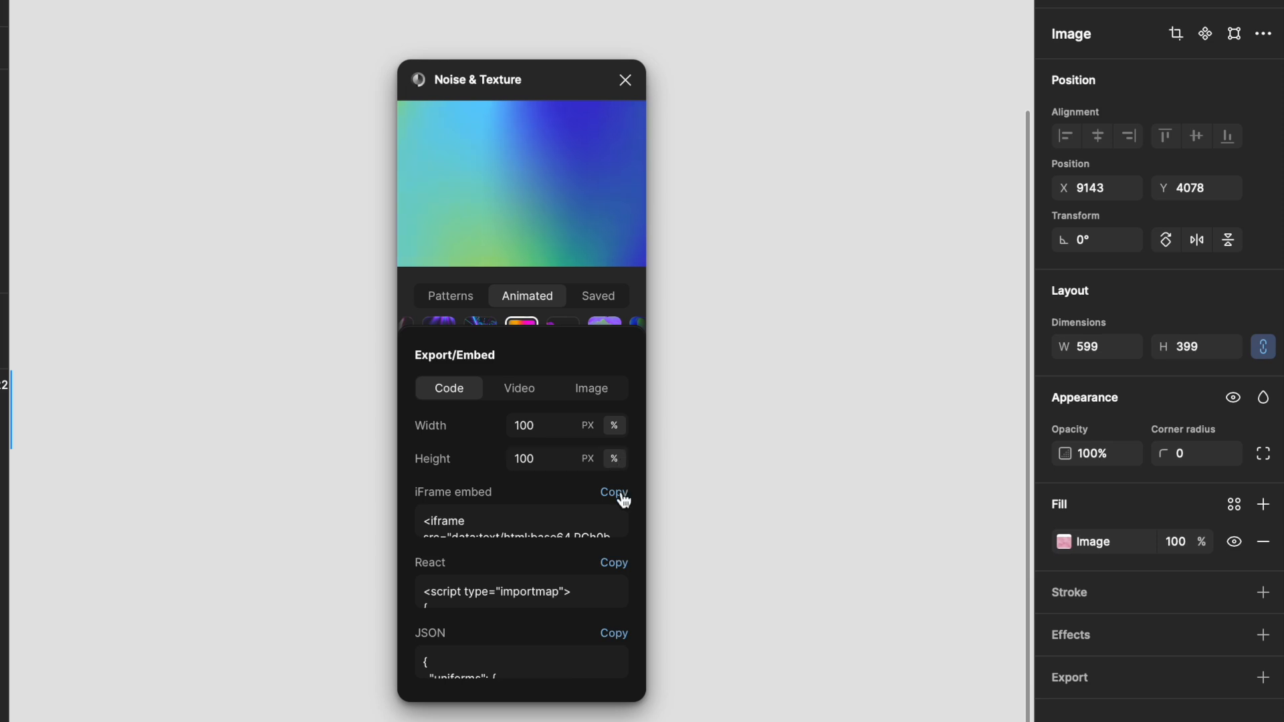
pyautogui.click(613, 493)
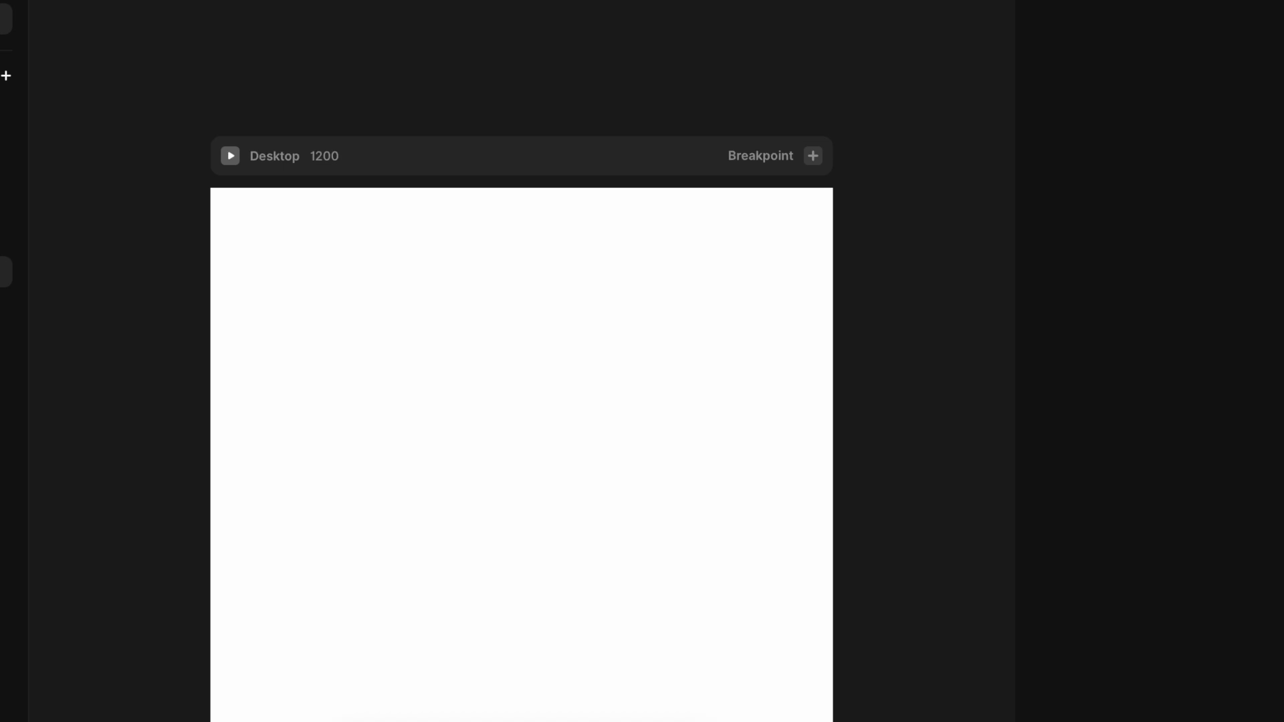
# Step: Insert an Embed element onto the Desktop breakpoint frame
pyautogui.moveTo(6, 609)
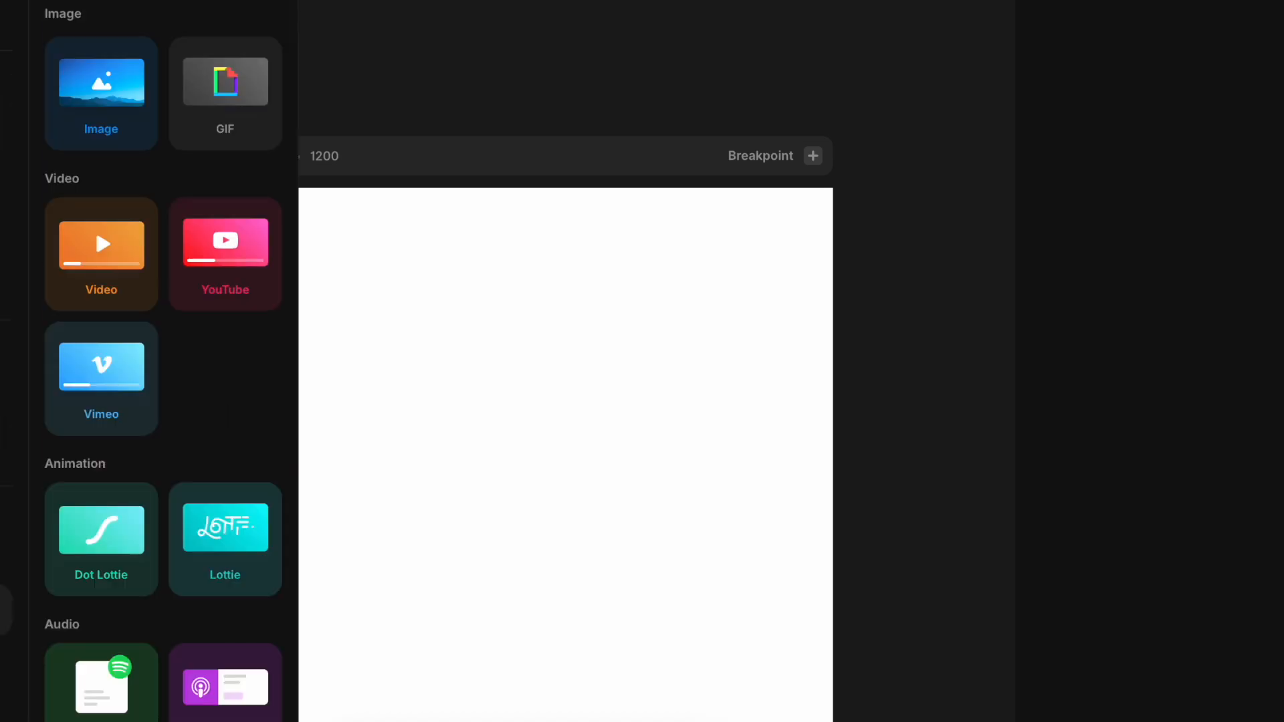
pyautogui.scroll(-15, 95, 226)
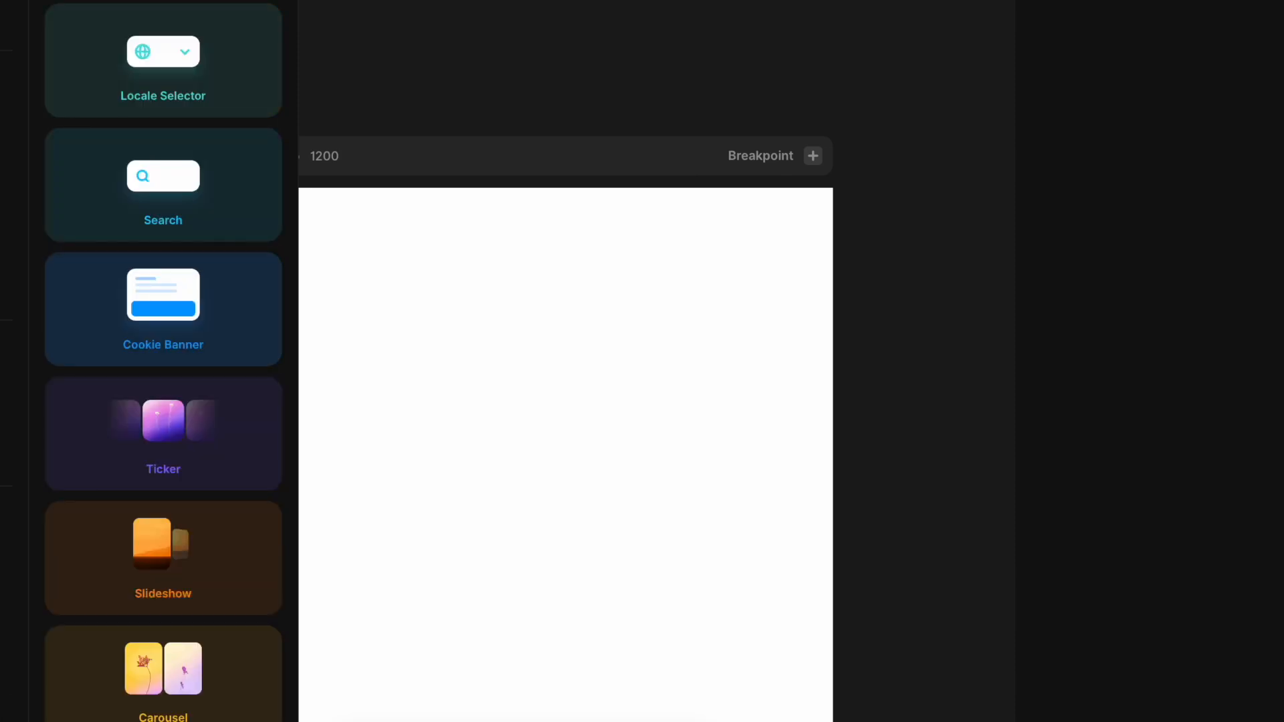
pyautogui.moveTo(6, 586)
pyautogui.moveTo(225, 194); pyautogui.dragTo(495, 393)
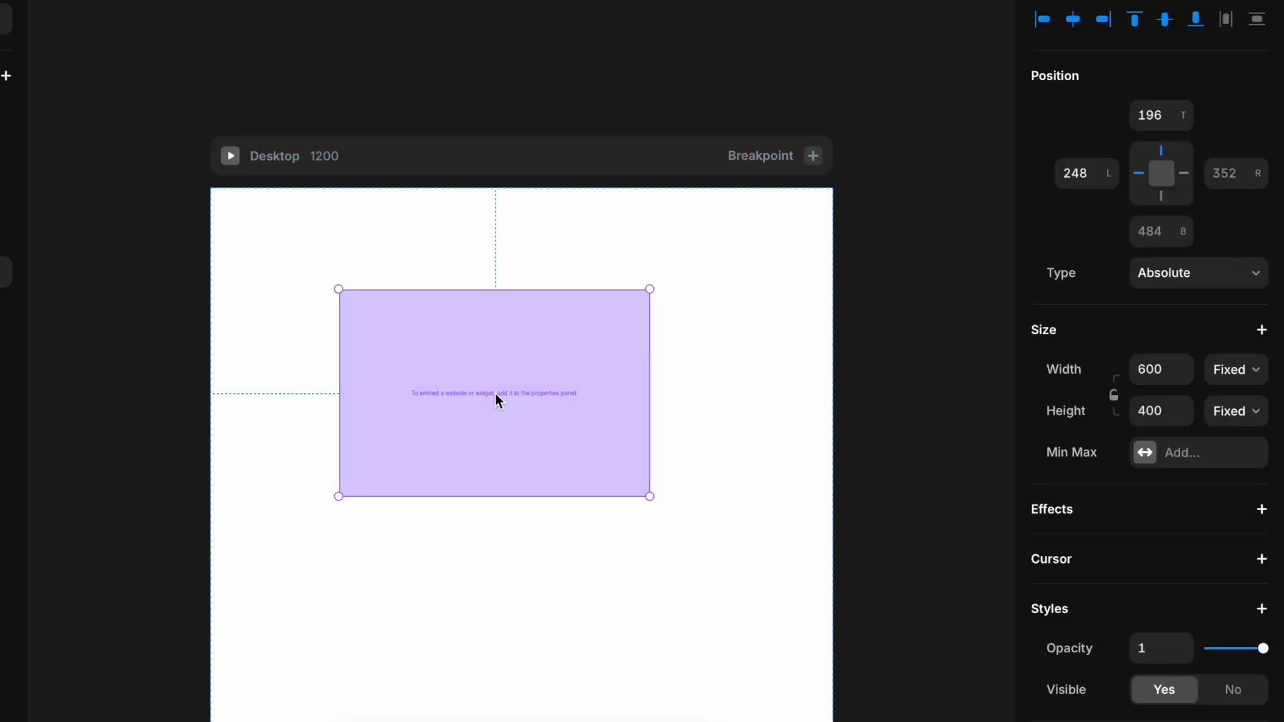
# Step: Set the embed's width to Relative 100%
pyautogui.click(1233, 369)
pyautogui.click(1225, 385)
pyautogui.click(1167, 369)
pyautogui.write('100')
pyautogui.press('Return')
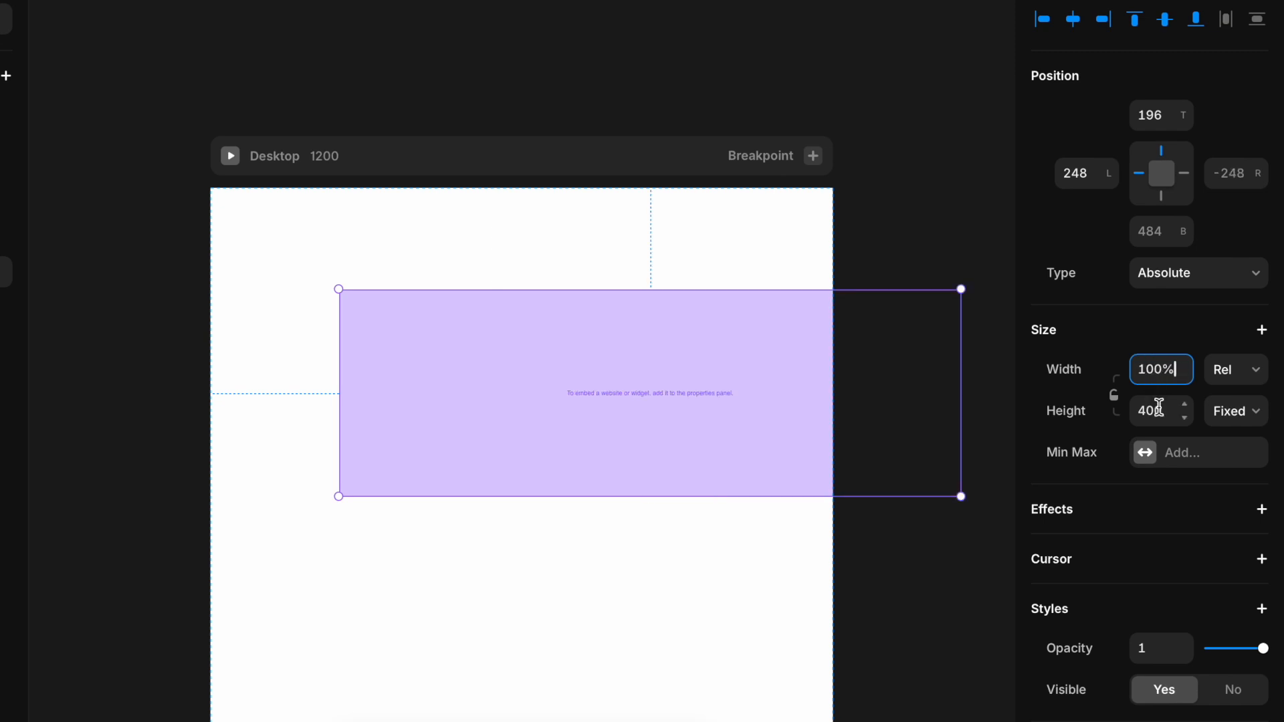
# Step: Set the embed's height to Relative 100%, keeping the position type on Absolute
pyautogui.click(1235, 410)
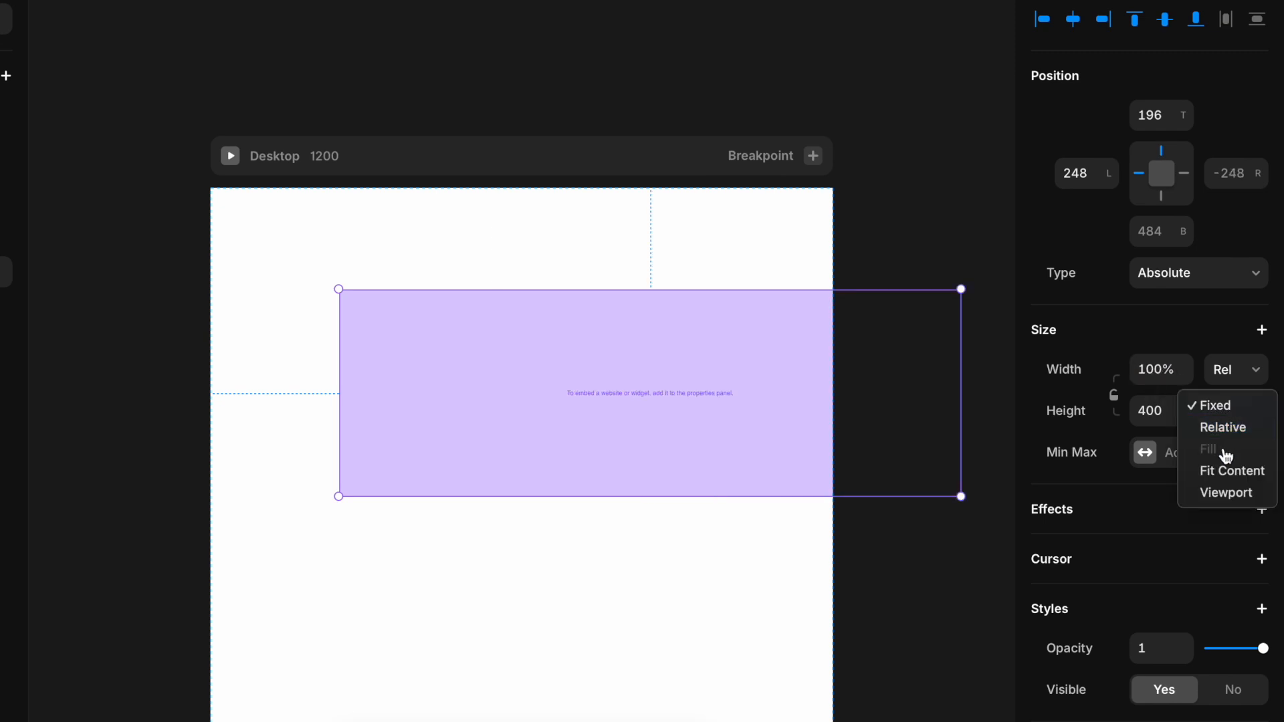
pyautogui.click(1226, 427)
pyautogui.click(1204, 274)
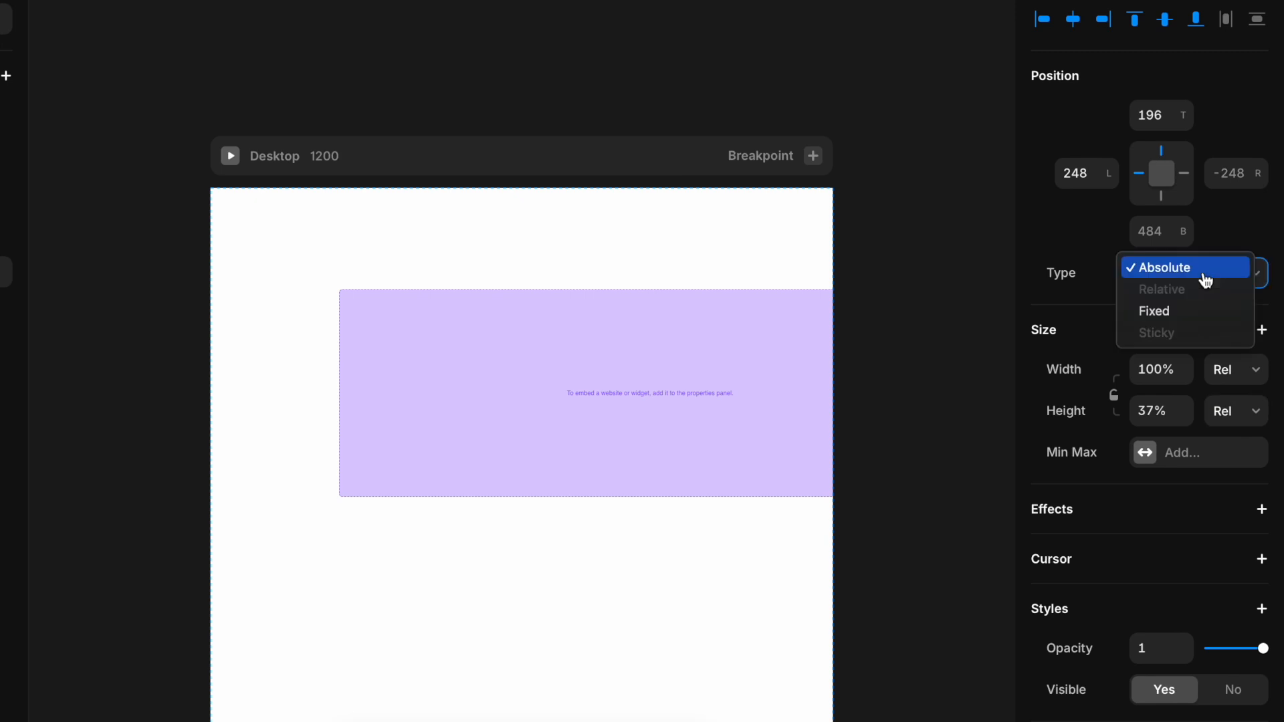
pyautogui.click(1195, 267)
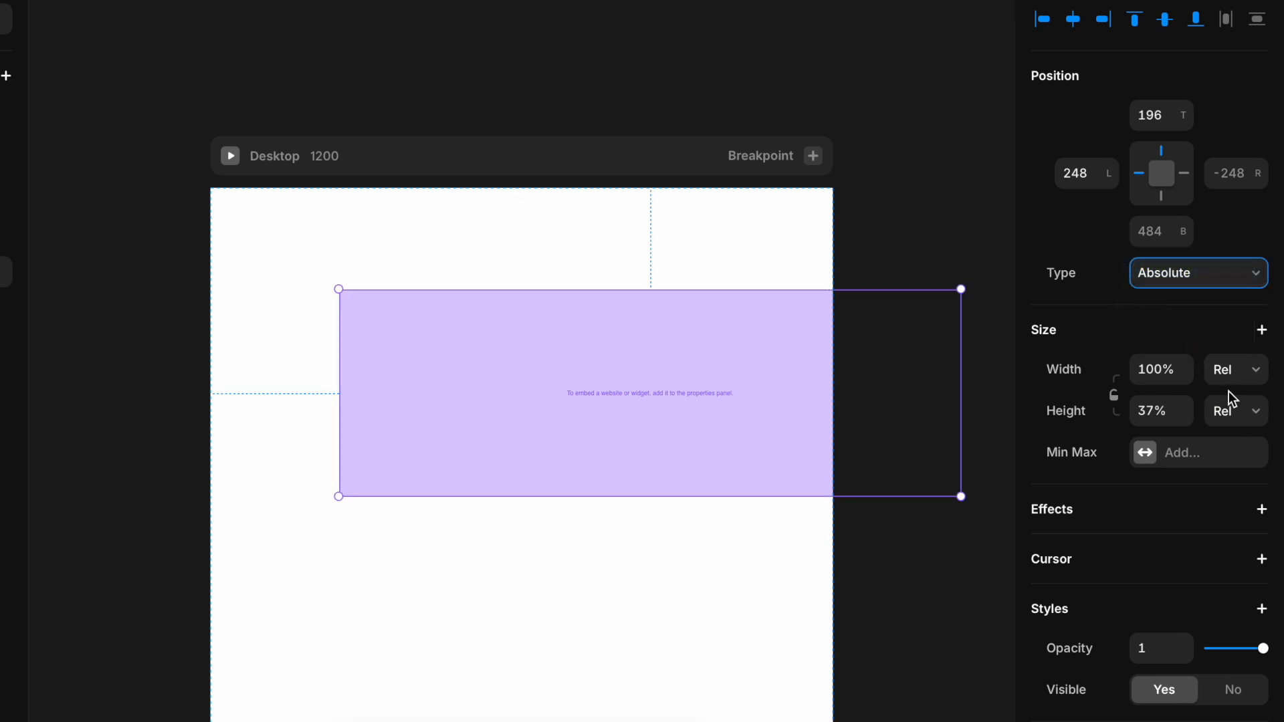
pyautogui.click(1233, 409)
pyautogui.click(1165, 410)
pyautogui.click(1165, 410)
pyautogui.write('100')
pyautogui.press('Return')
# Step: Snap the embed to the frame's top-left edges and set its height to Viewport 100vh
pyautogui.moveTo(788, 468); pyautogui.dragTo(615, 371)
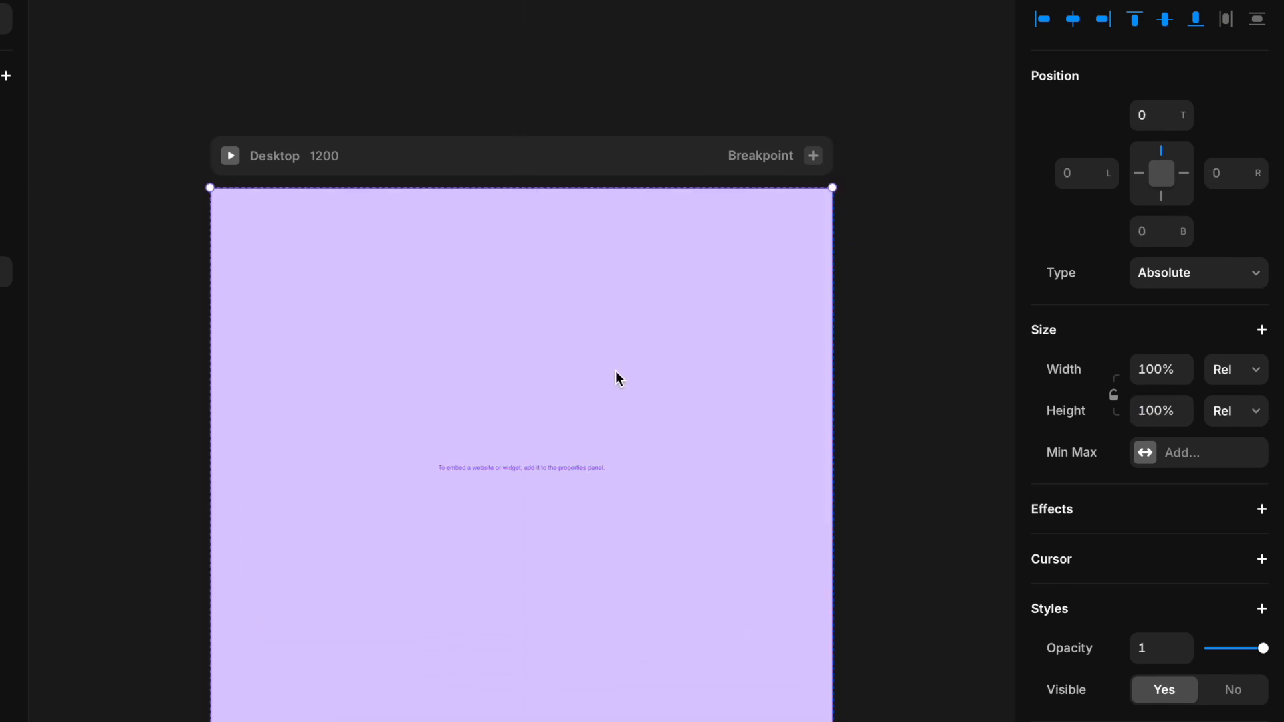
pyautogui.click(1231, 420)
pyautogui.click(1226, 476)
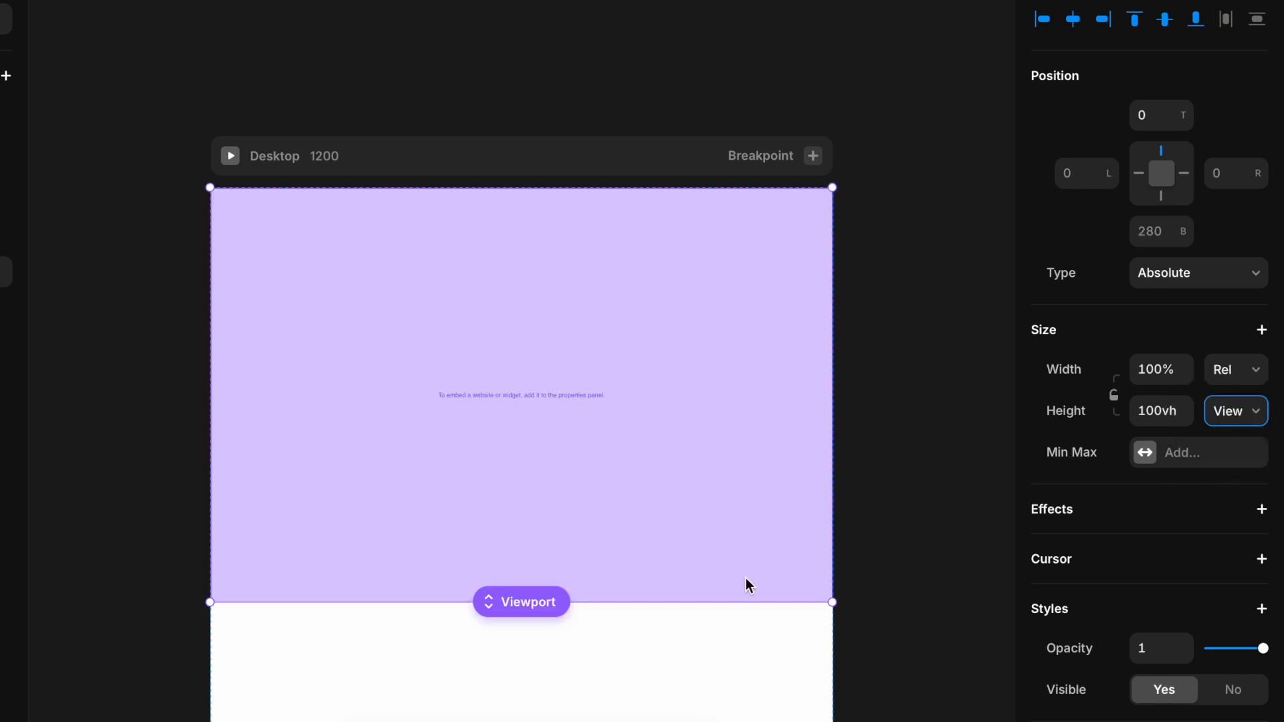
# Step: Switch the embed type to HTML and paste the copied iFrame code into its HTML field
pyautogui.scroll(-5, 1090, 693)
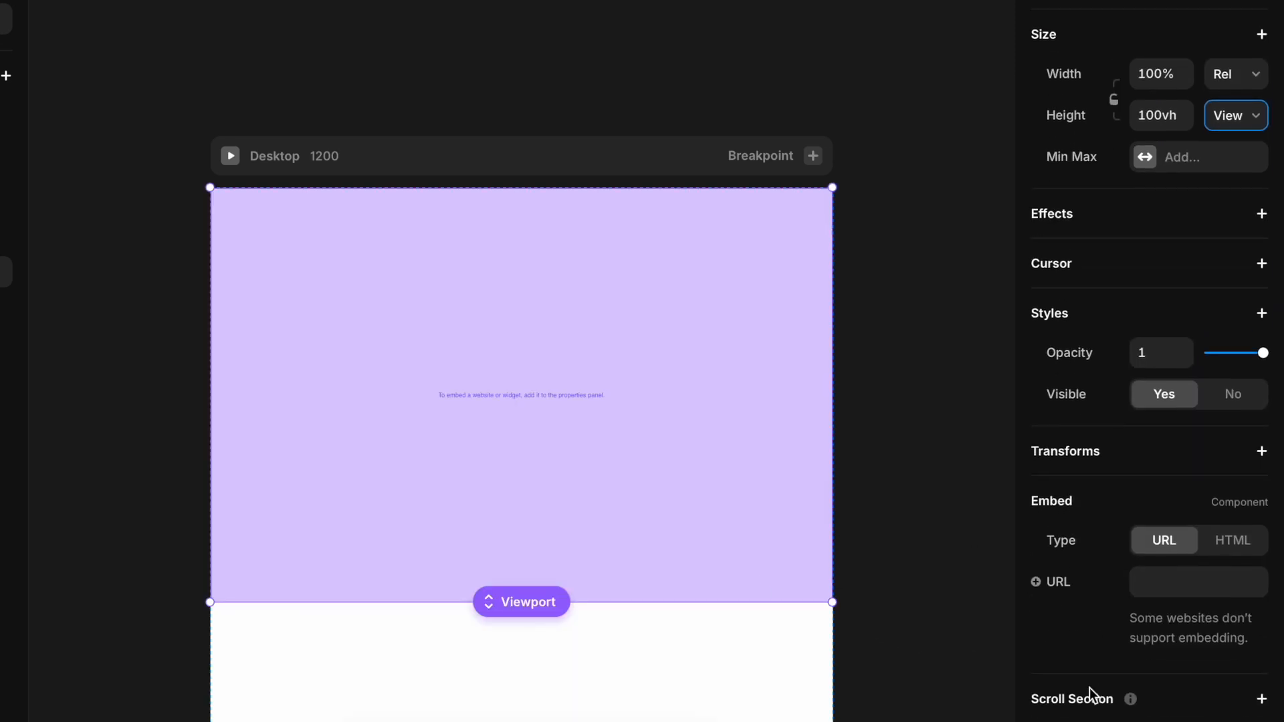
pyautogui.click(1226, 560)
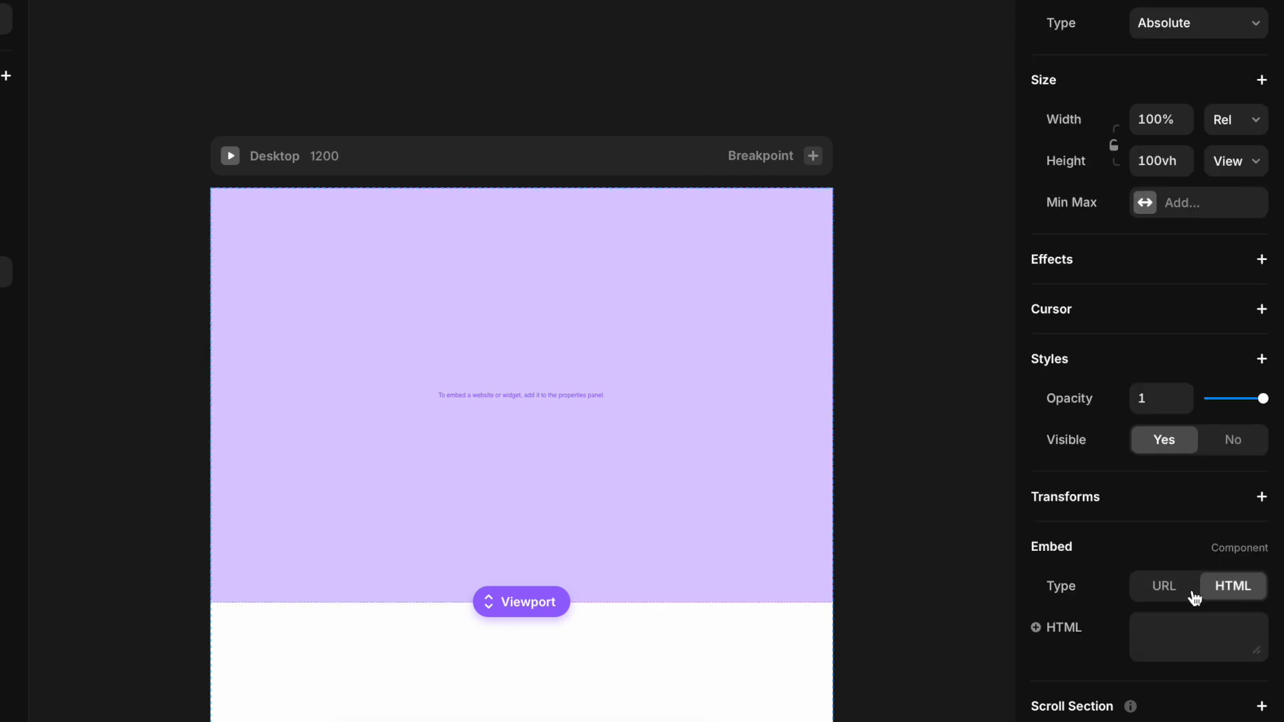
pyautogui.click(1172, 640)
pyautogui.hotkey('ctrl', 'v')
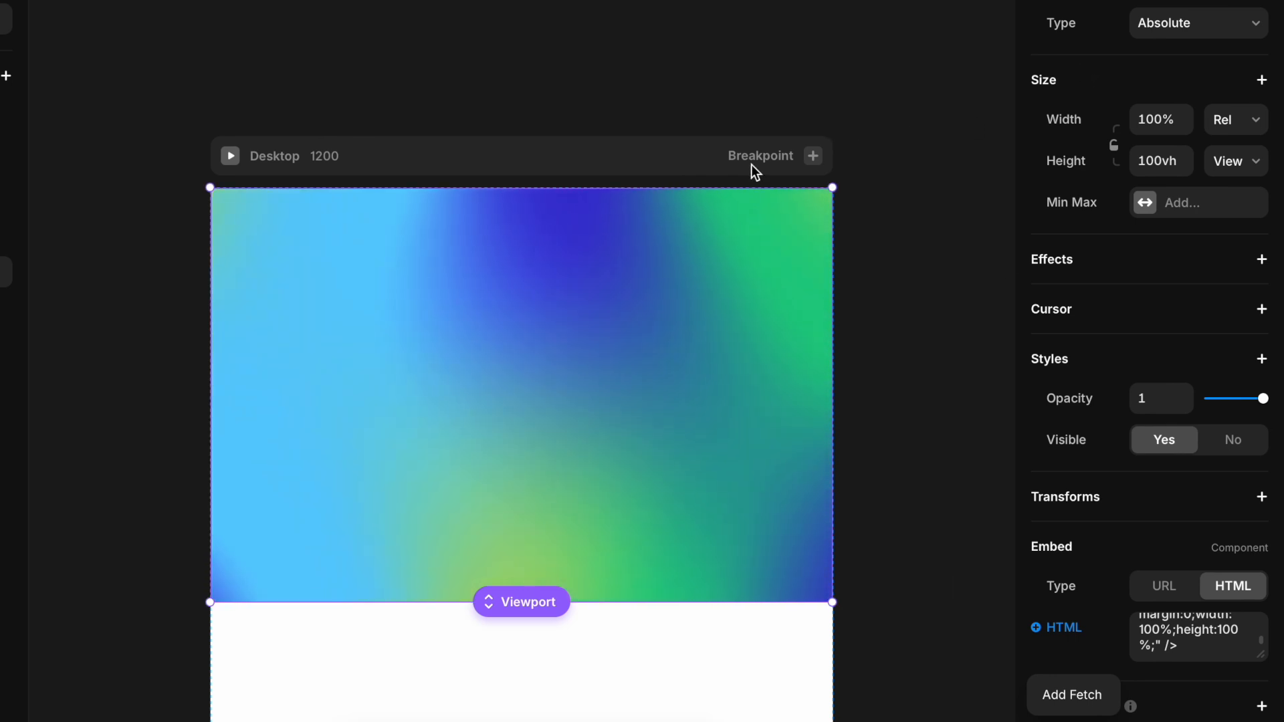
# Step: Preview the page's animated gradient and exit the preview
pyautogui.click(230, 156)
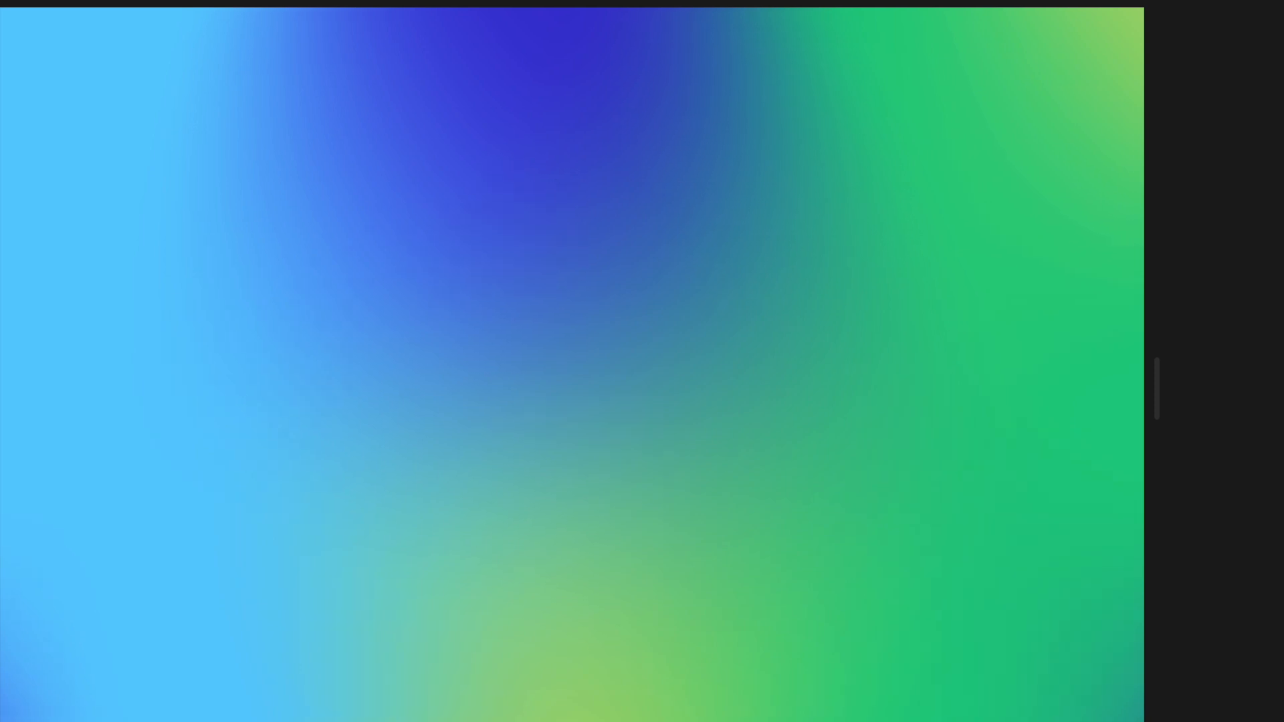
pyautogui.press('Escape')
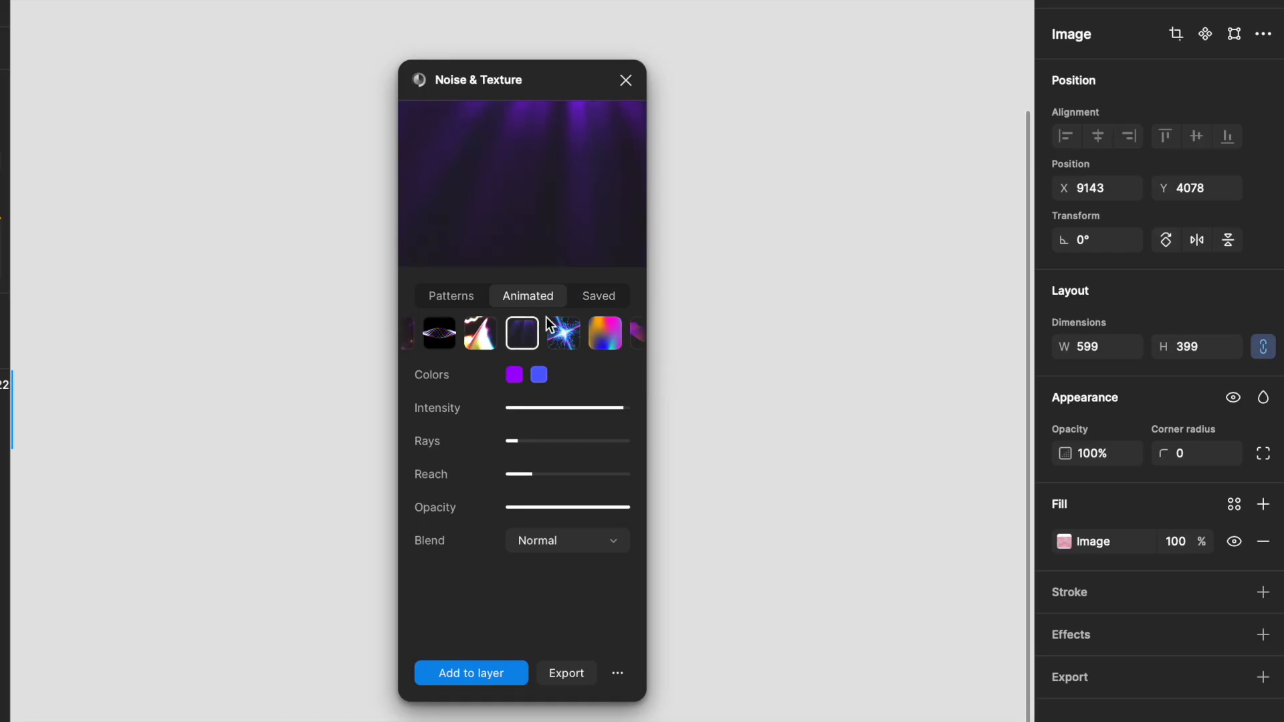
# Step: Change the light-rays preset's first colour to blue #0060ff
pyautogui.click(521, 378)
pyautogui.moveTo(594, 280)
pyautogui.mouseDown()
pyautogui.moveTo(588, 267)
pyautogui.moveTo(583, 288)
pyautogui.mouseUp()
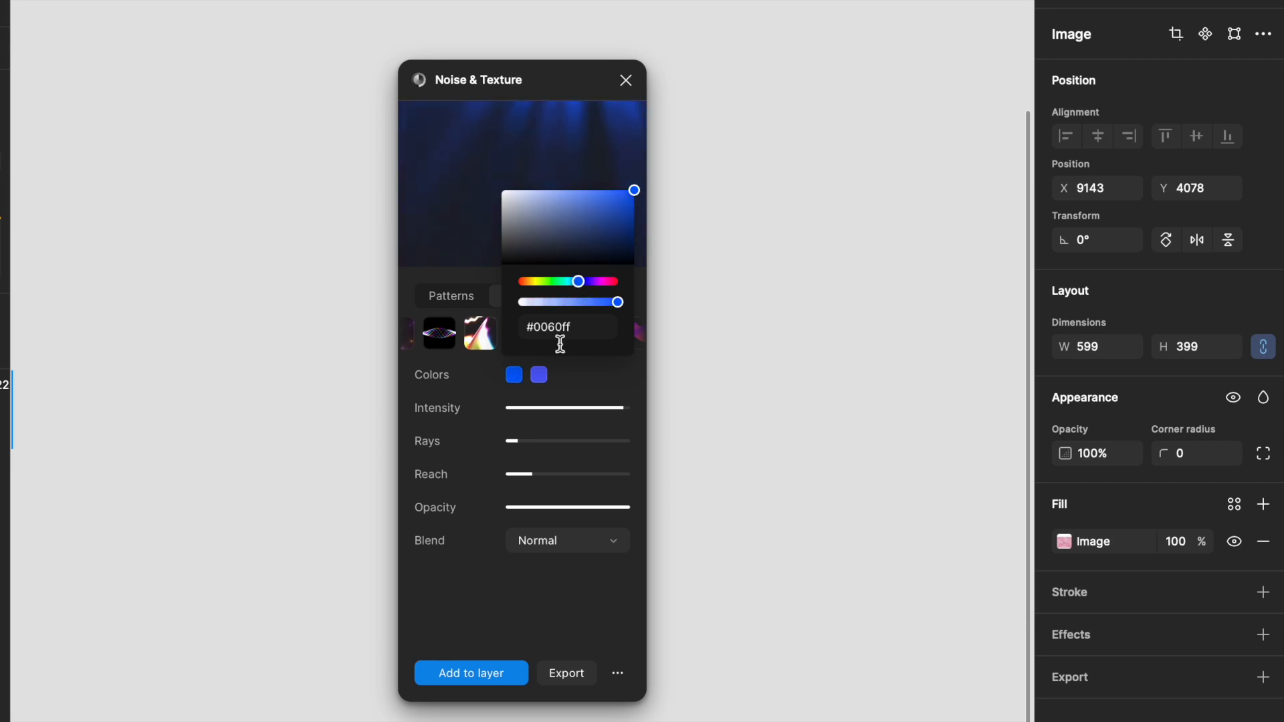
# Step: Change the second colour to a soft light blue, about #6991d5
pyautogui.click(539, 375)
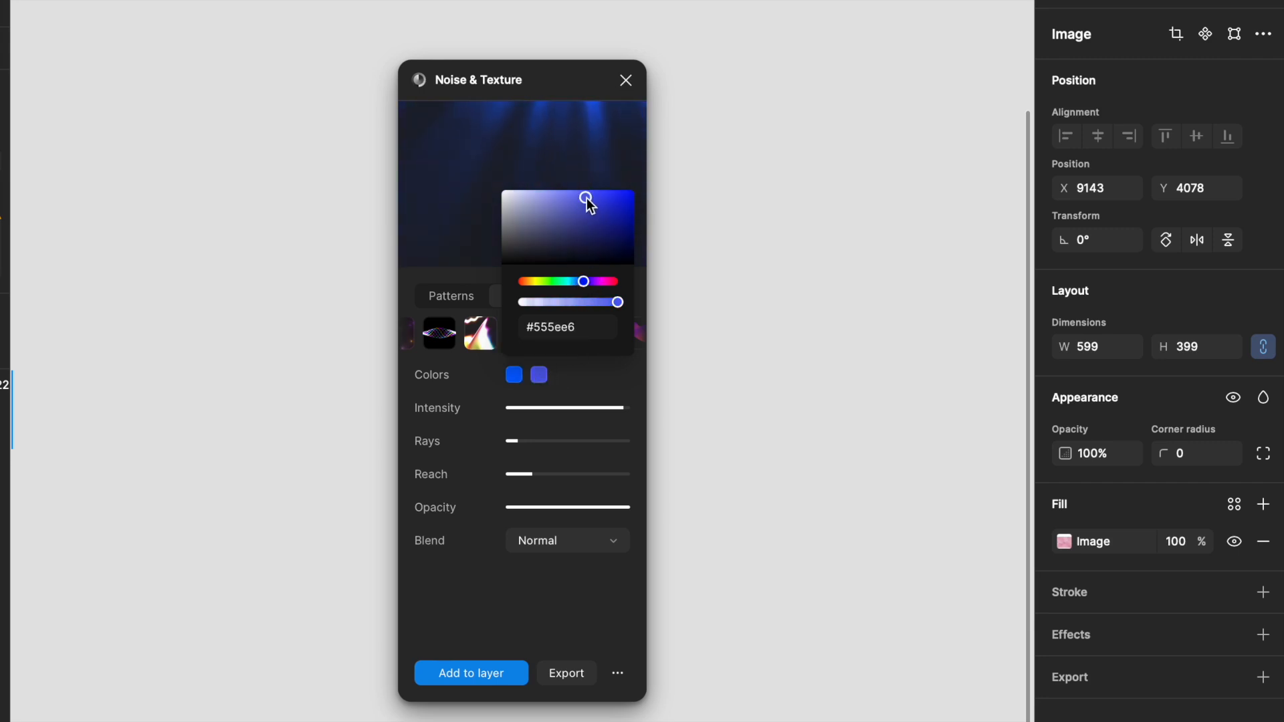
pyautogui.moveTo(587, 197); pyautogui.dragTo(568, 203)
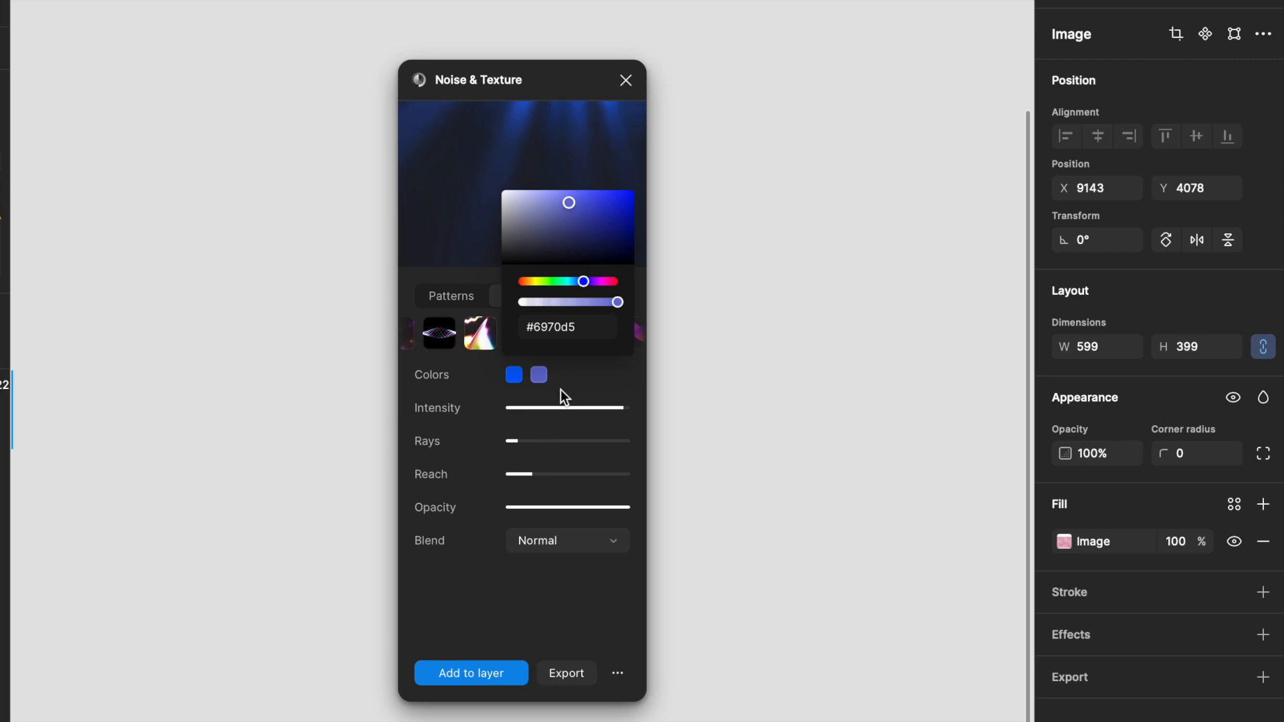
pyautogui.moveTo(576, 280); pyautogui.dragTo(578, 281)
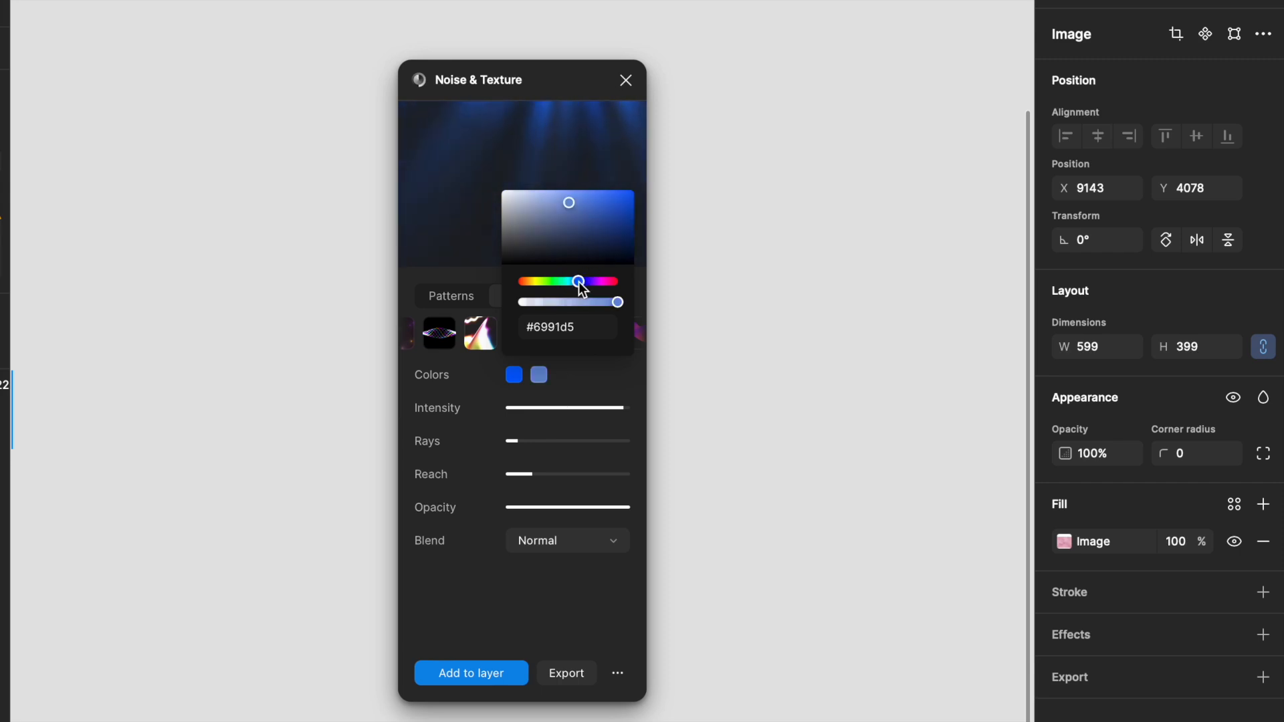
pyautogui.click(585, 379)
# Step: Lower the intensity to about half and increase the reach slightly
pyautogui.moveTo(620, 409); pyautogui.dragTo(583, 418)
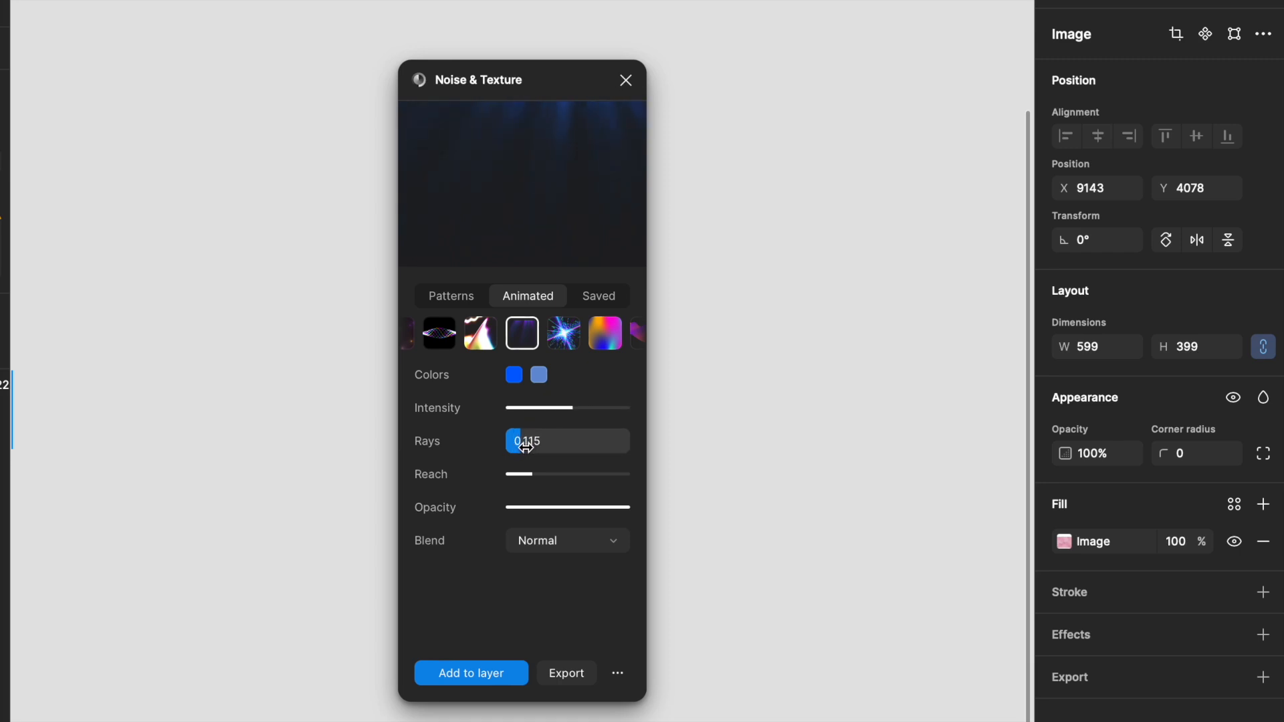
pyautogui.moveTo(528, 475)
pyautogui.mouseDown()
pyautogui.moveTo(609, 475)
pyautogui.moveTo(548, 485)
pyautogui.mouseUp()
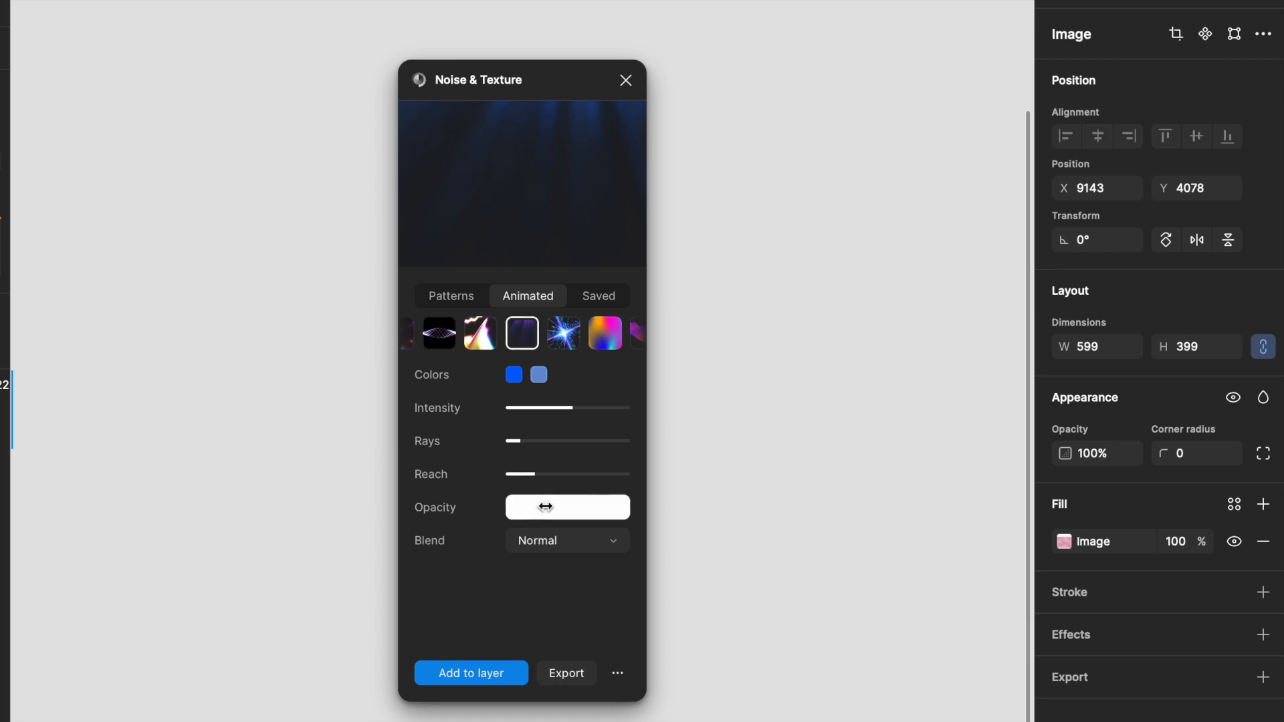
# Step: Open the export options and copy the iFrame embed code for the light-rays effect
pyautogui.click(562, 678)
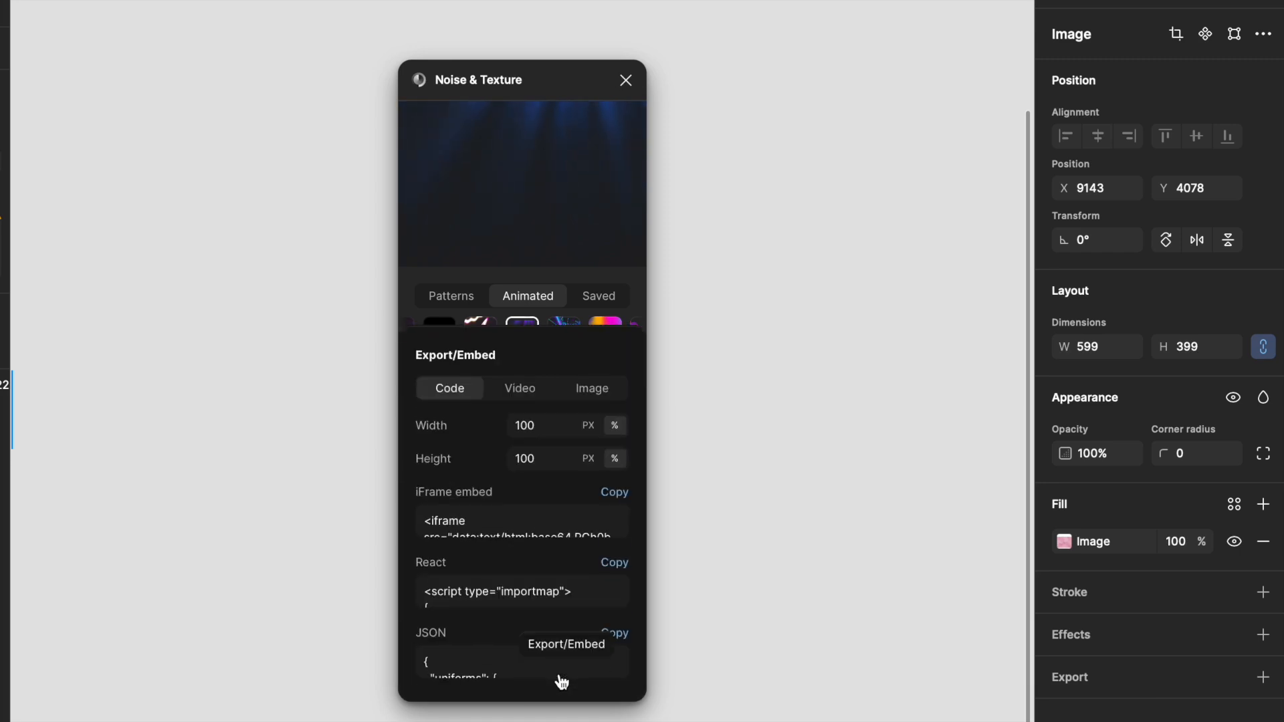
pyautogui.click(614, 494)
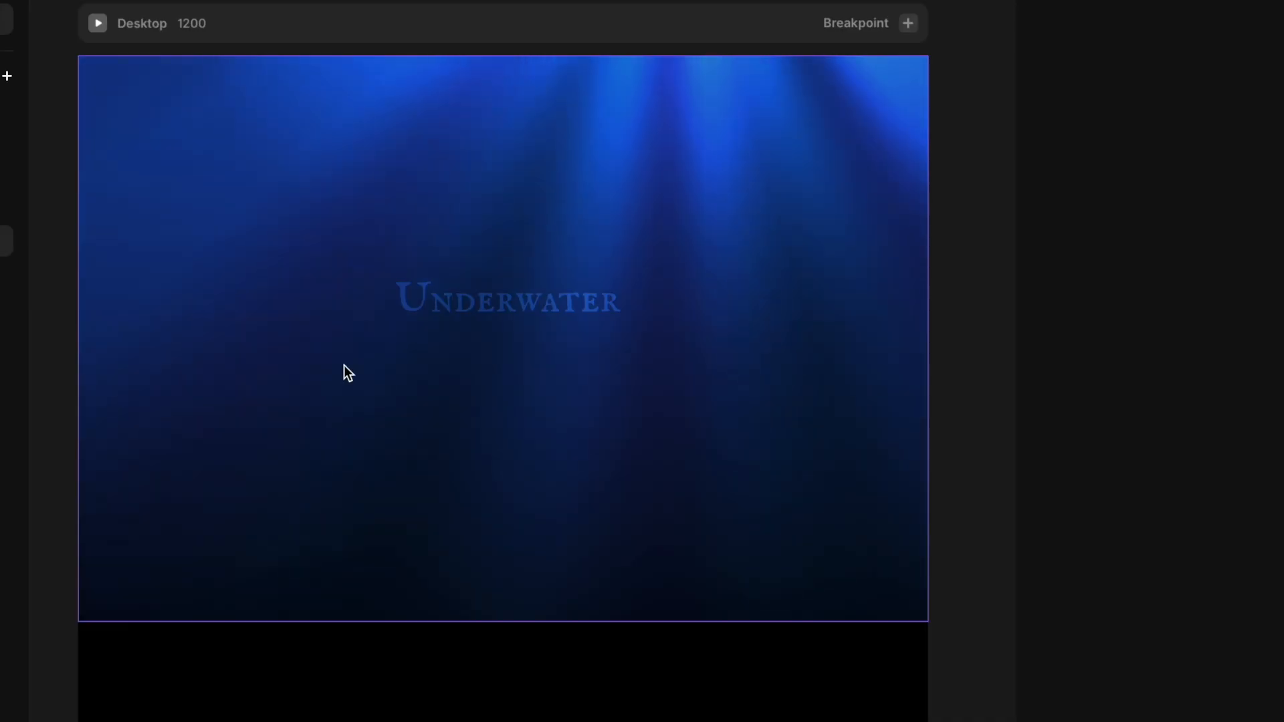
# Step: Insert another Embed element below the Underwater section
pyautogui.scroll(-5, 343, 367)
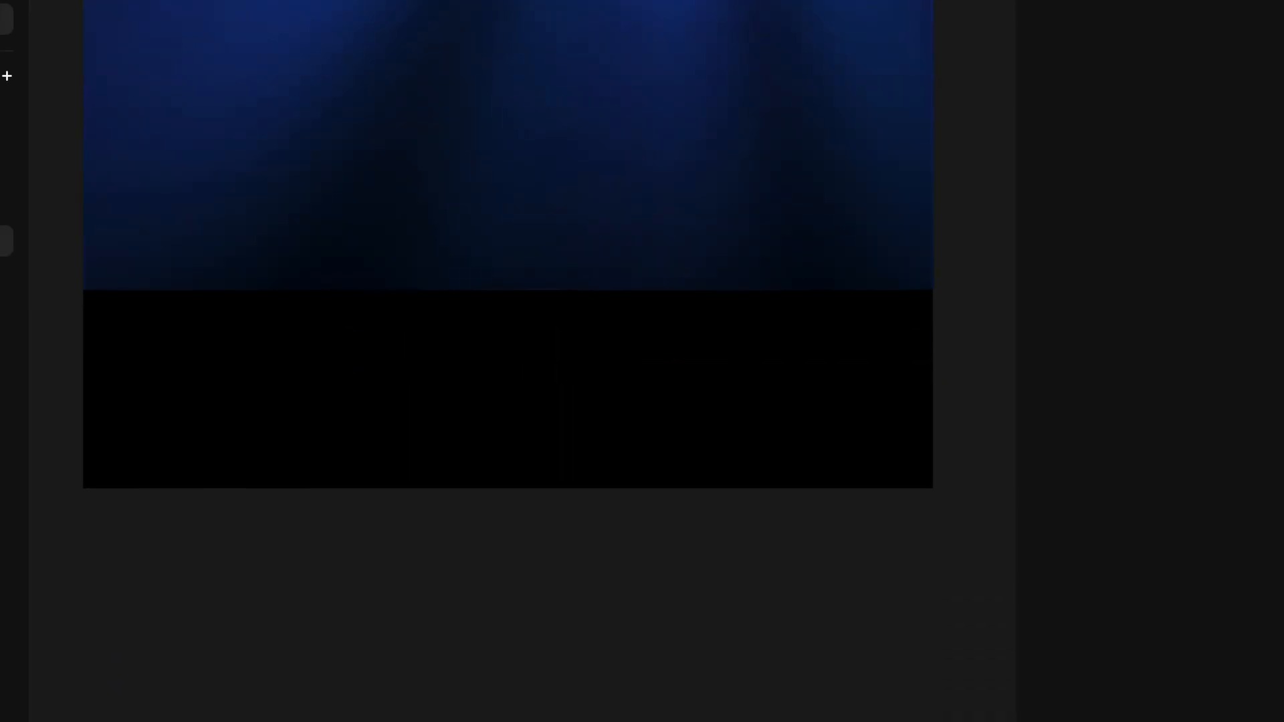
pyautogui.press('i')
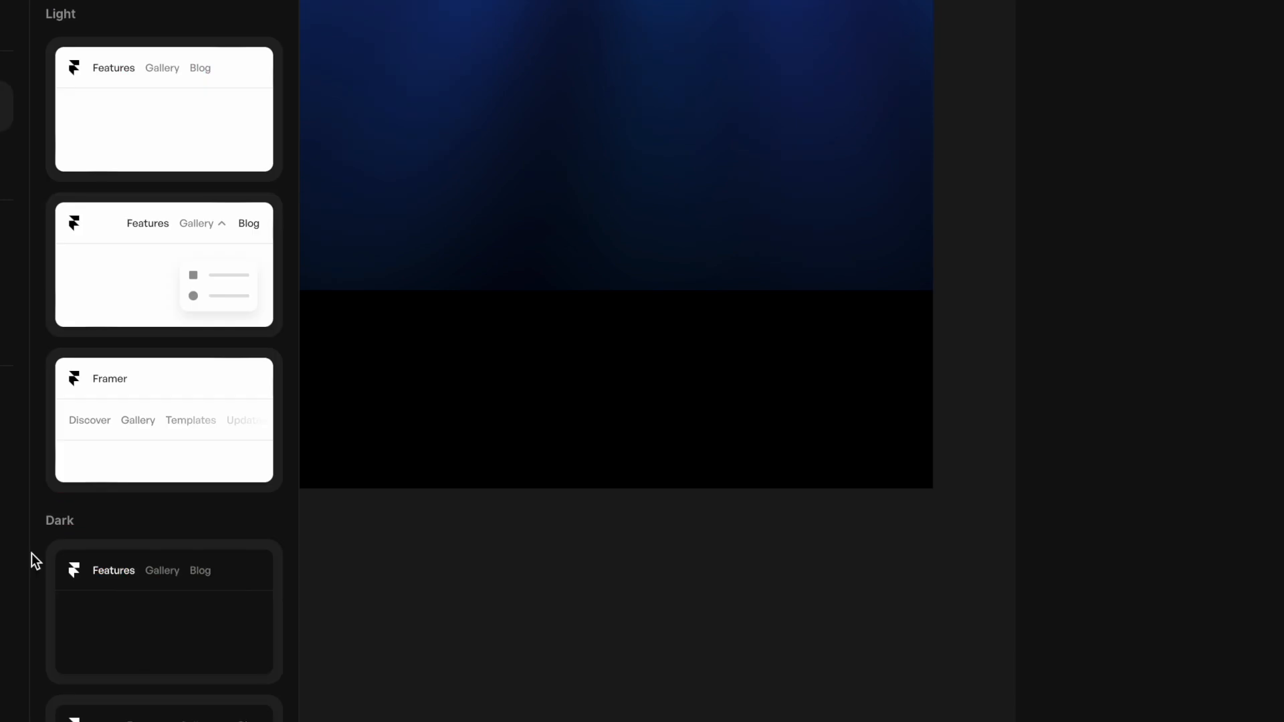
pyautogui.moveTo(232, 190); pyautogui.dragTo(451, 432)
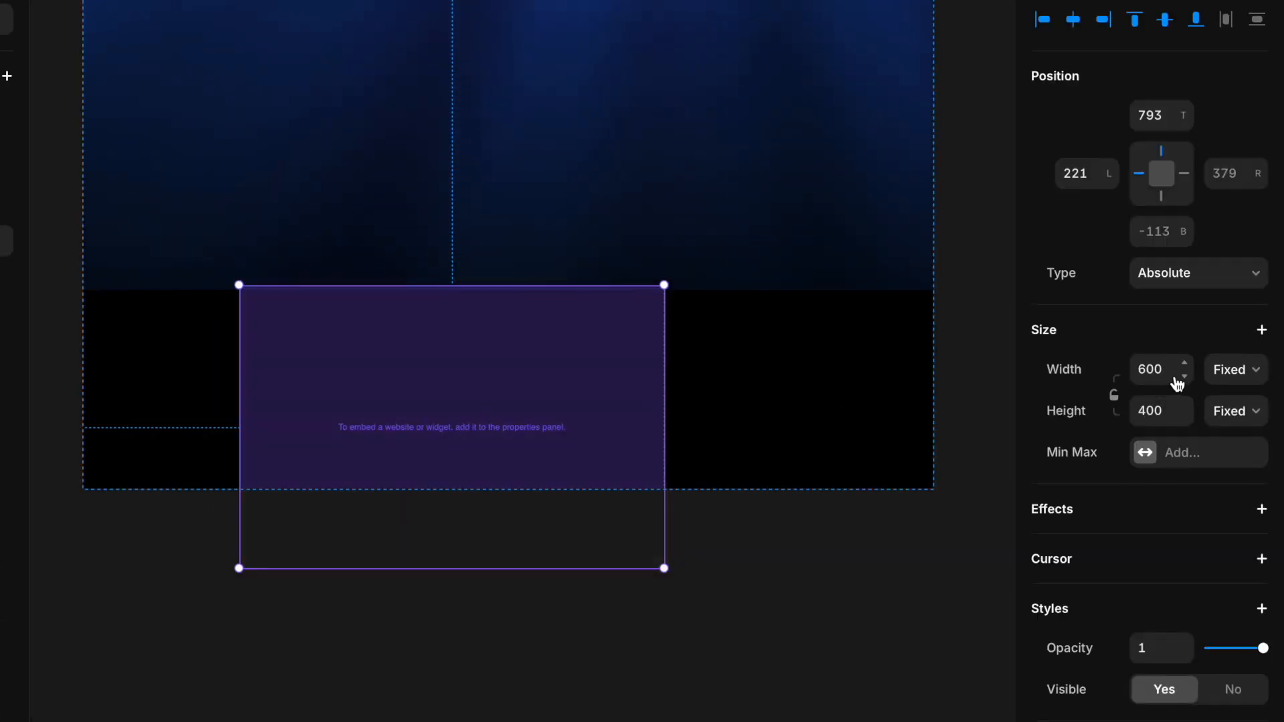
# Step: Set the new embed's width to Relative 100%
pyautogui.click(1237, 369)
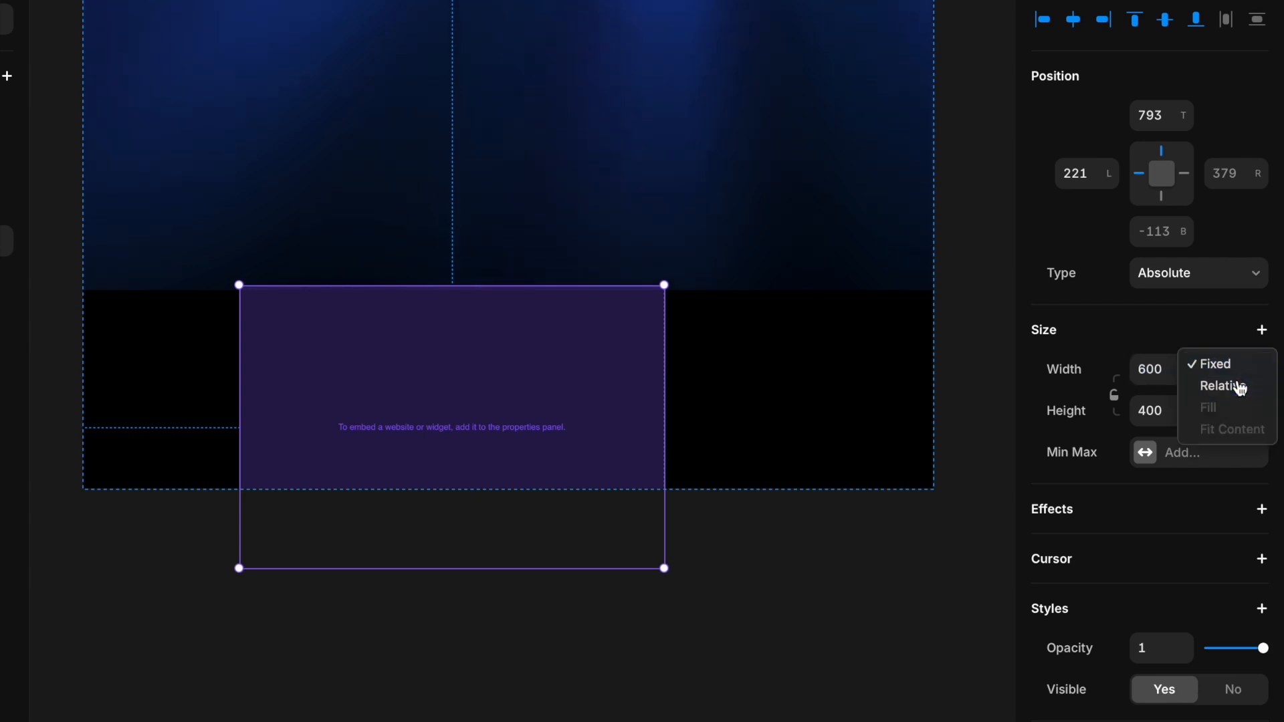
pyautogui.click(1234, 384)
pyautogui.write('10')
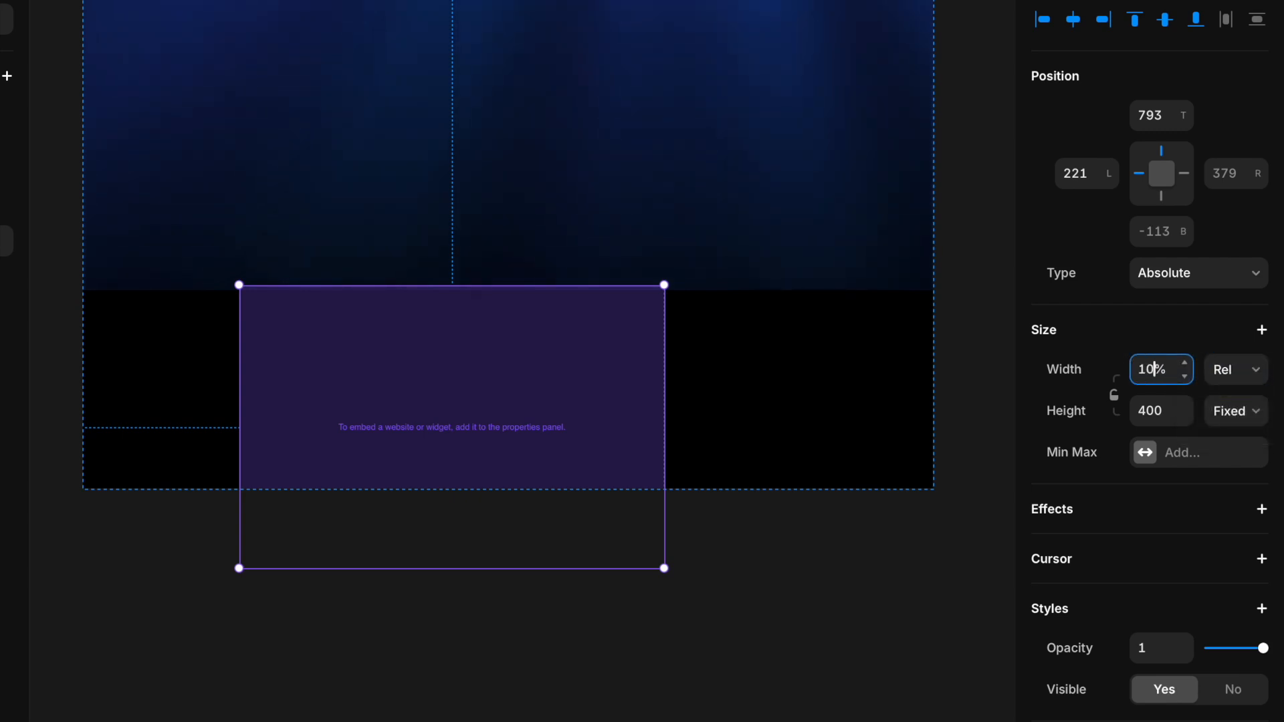
pyautogui.write('0')
# Step: Set the new embed's height to Viewport 100vh and snap it to the frame's sides
pyautogui.click(1236, 411)
pyautogui.click(1233, 492)
pyautogui.moveTo(621, 421); pyautogui.dragTo(579, 407)
pyautogui.scroll(2, 612, 370)
pyautogui.scroll(-5, 611, 371)
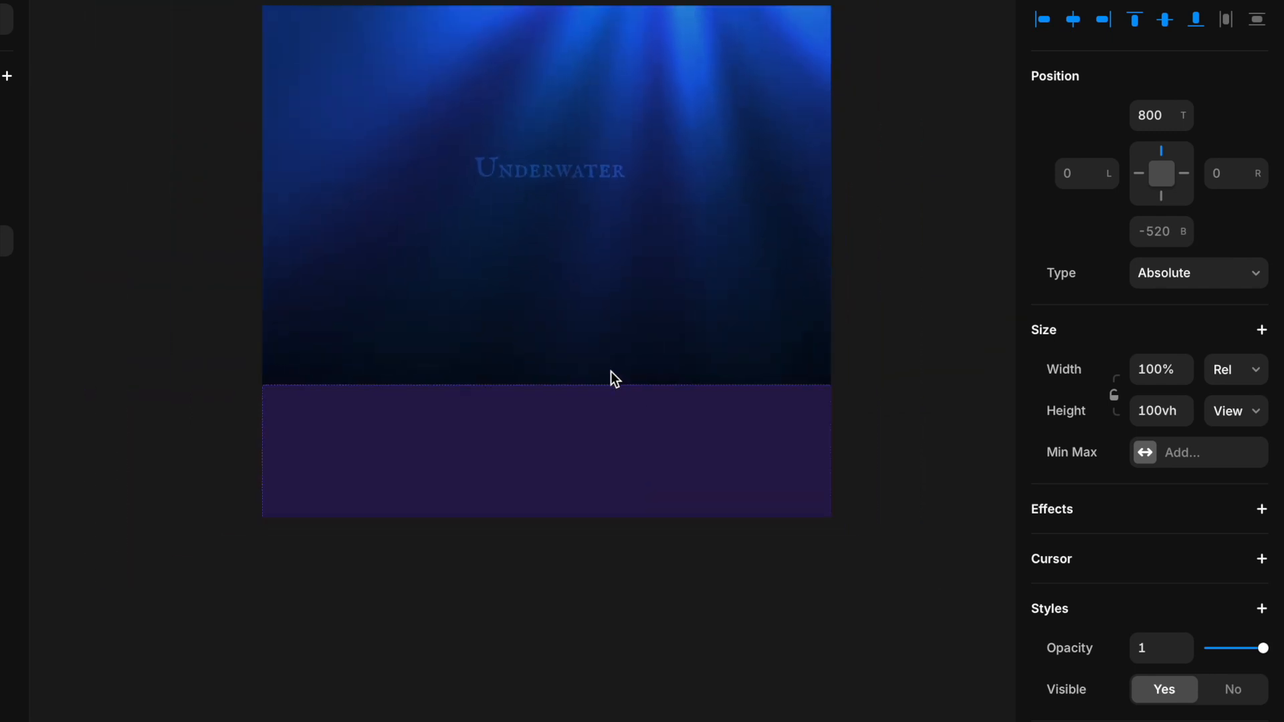
# Step: Set the Desktop breakpoint's height to Fit Content and select the new embed
pyautogui.click(440, 82)
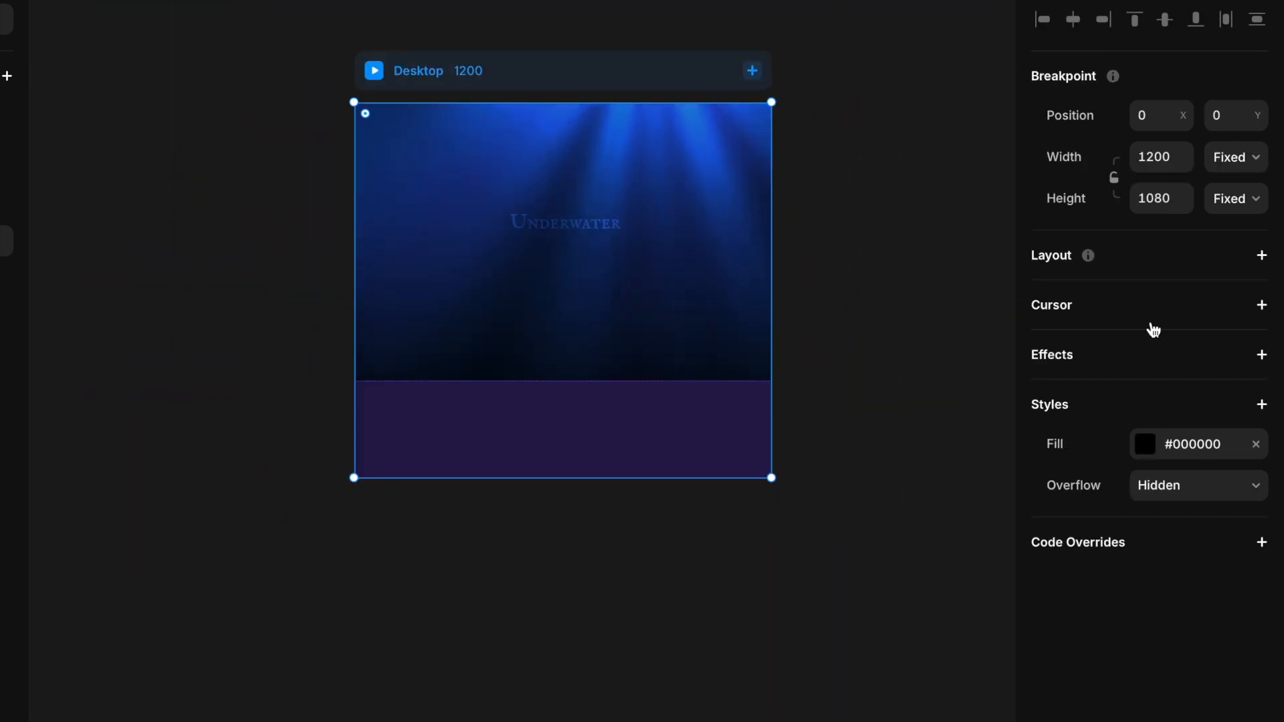
pyautogui.click(1238, 199)
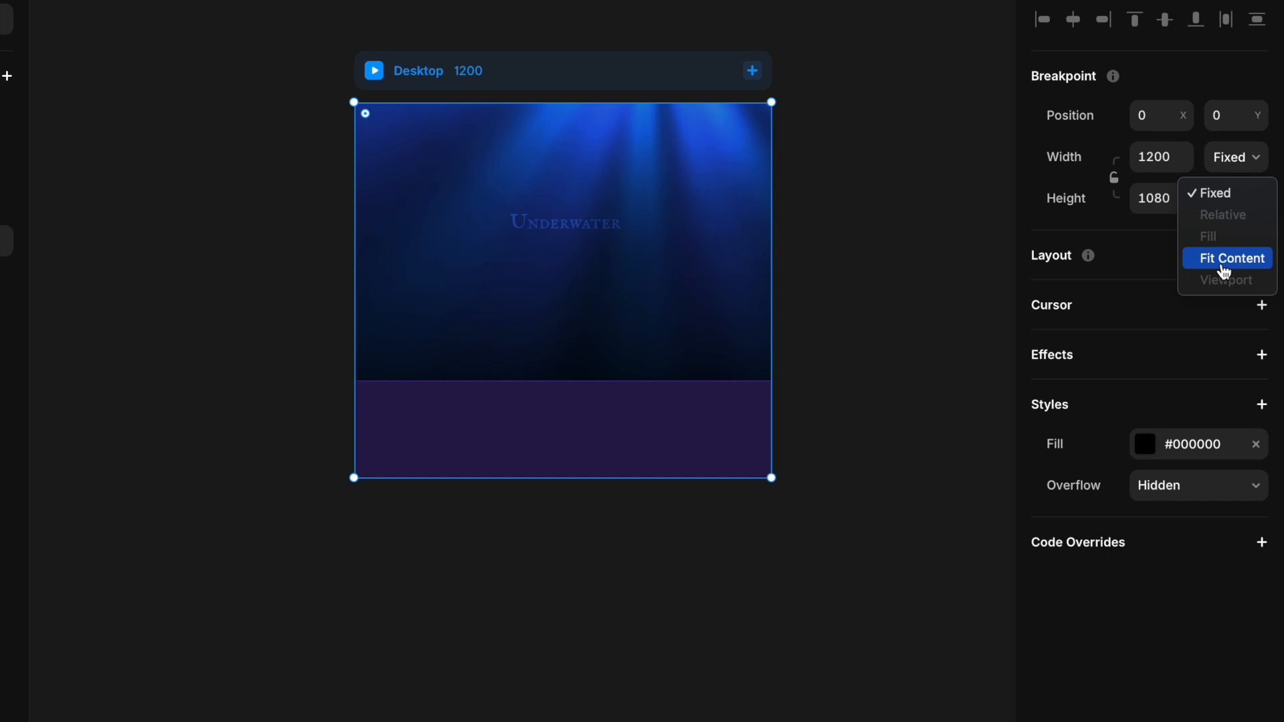
pyautogui.click(1222, 258)
pyautogui.click(687, 496)
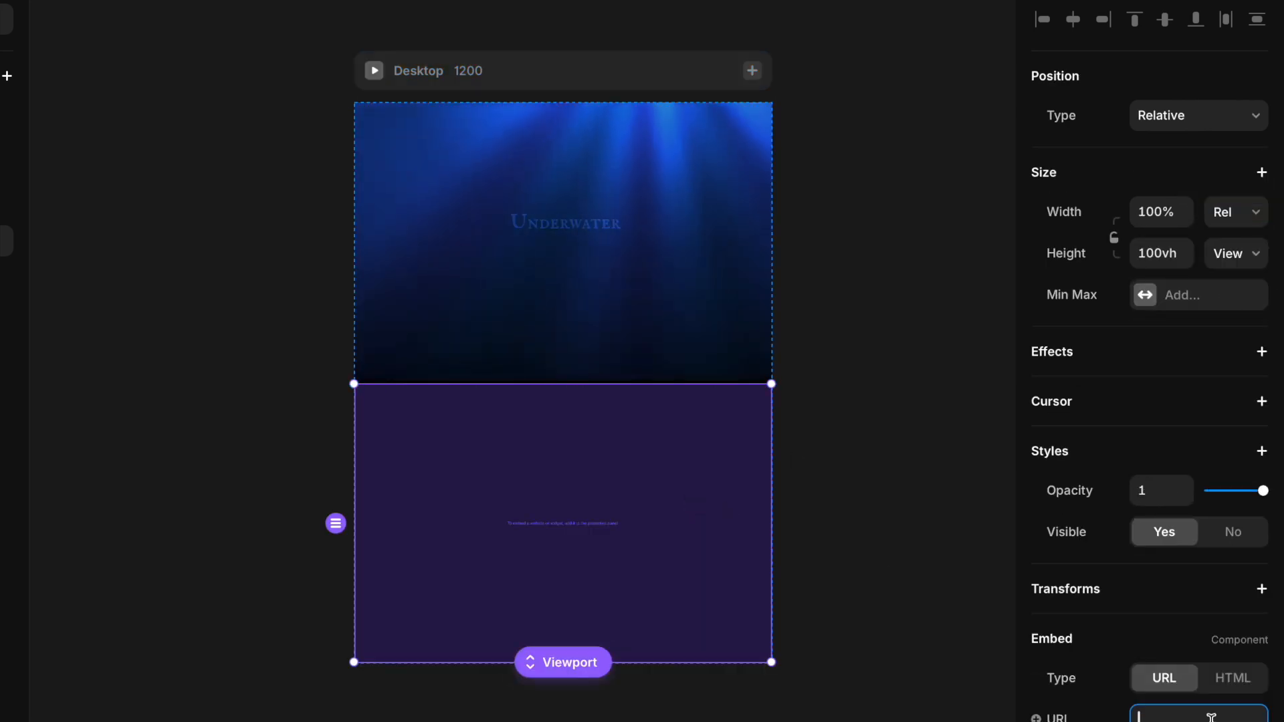
# Step: Set the new embed's type to HTML so it holds the copied light-ray iFrame code
pyautogui.click(1216, 689)
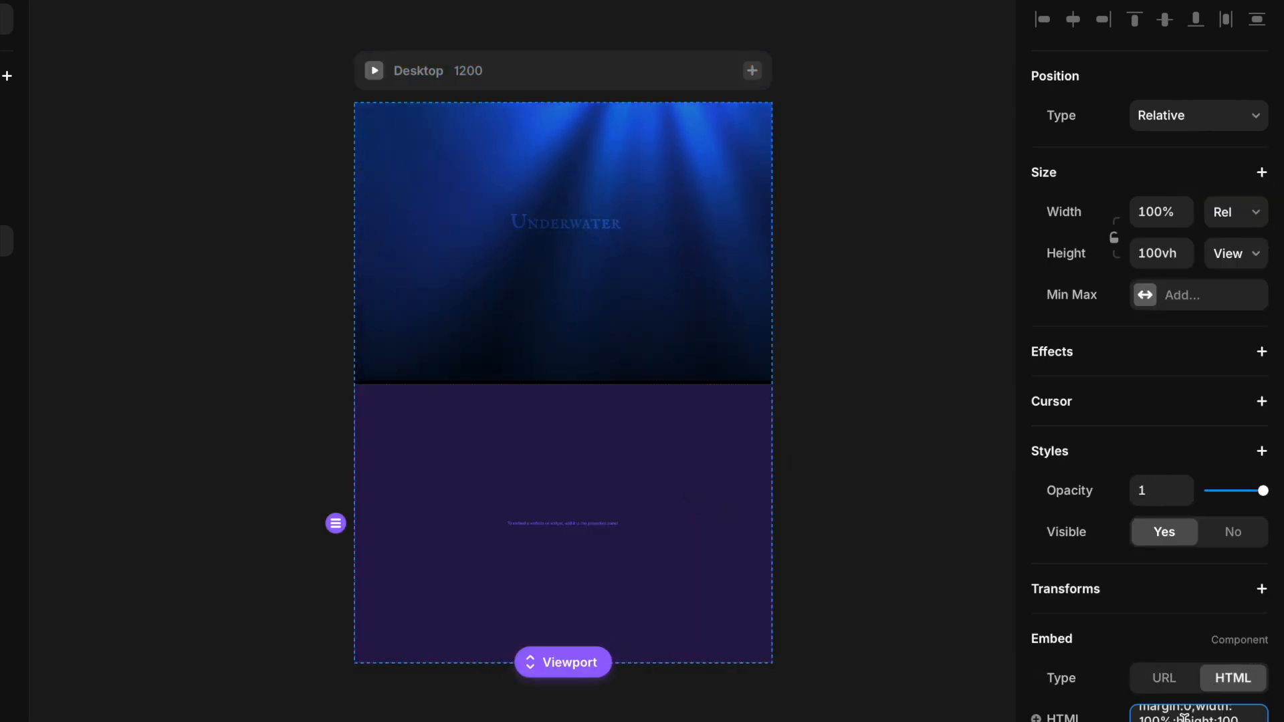
pyautogui.click(978, 697)
pyautogui.scroll(-2, 799, 578)
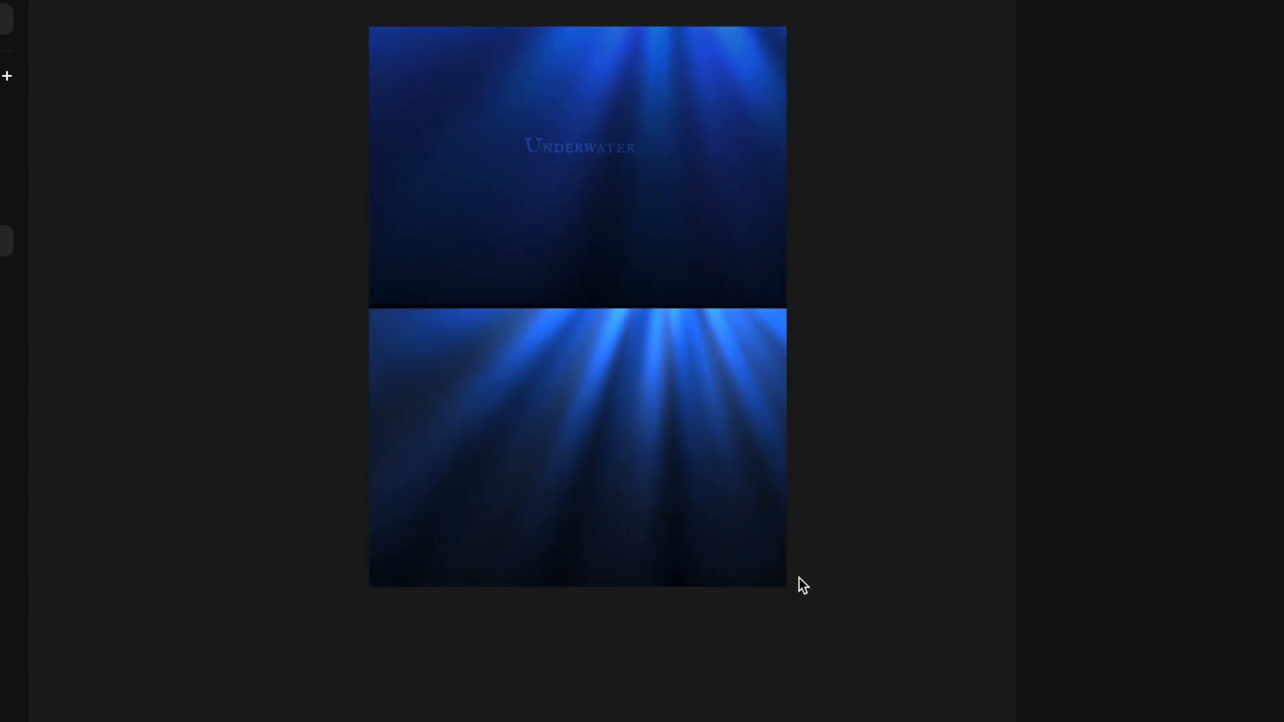
pyautogui.scroll(3, 800, 577)
pyautogui.scroll(2, 798, 577)
pyautogui.click(768, 487)
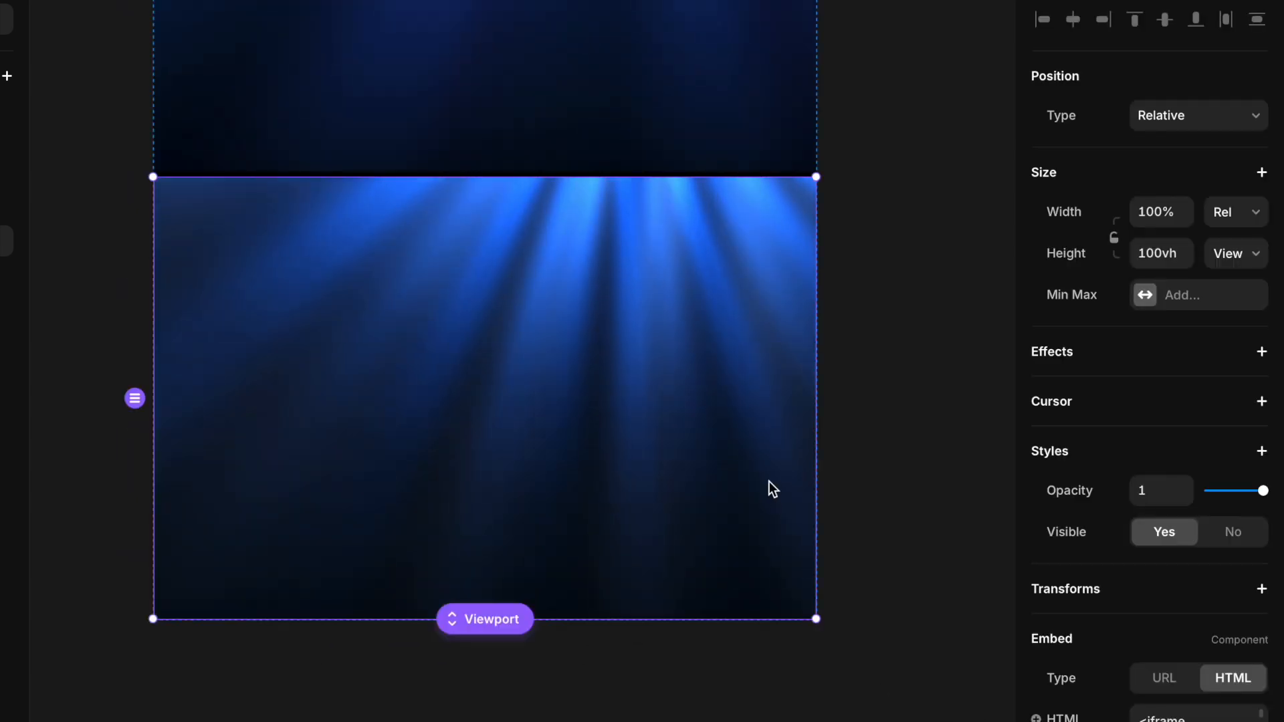
# Step: Export the light-rays effect again from the Noise & Texture plugin and copy its iFrame embed code
pyautogui.scroll(-2, 1206, 611)
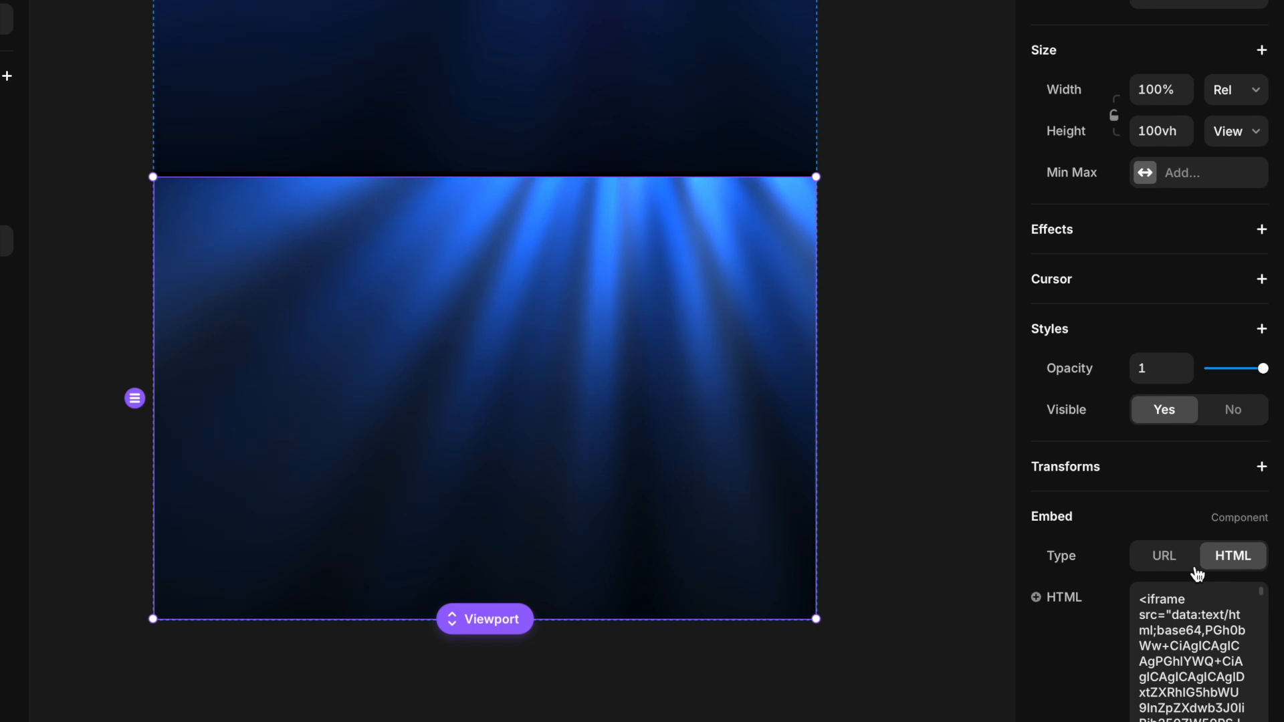
pyautogui.moveTo(1262, 370)
pyautogui.mouseDown()
pyautogui.moveTo(1236, 376)
pyautogui.moveTo(1264, 369)
pyautogui.mouseUp()
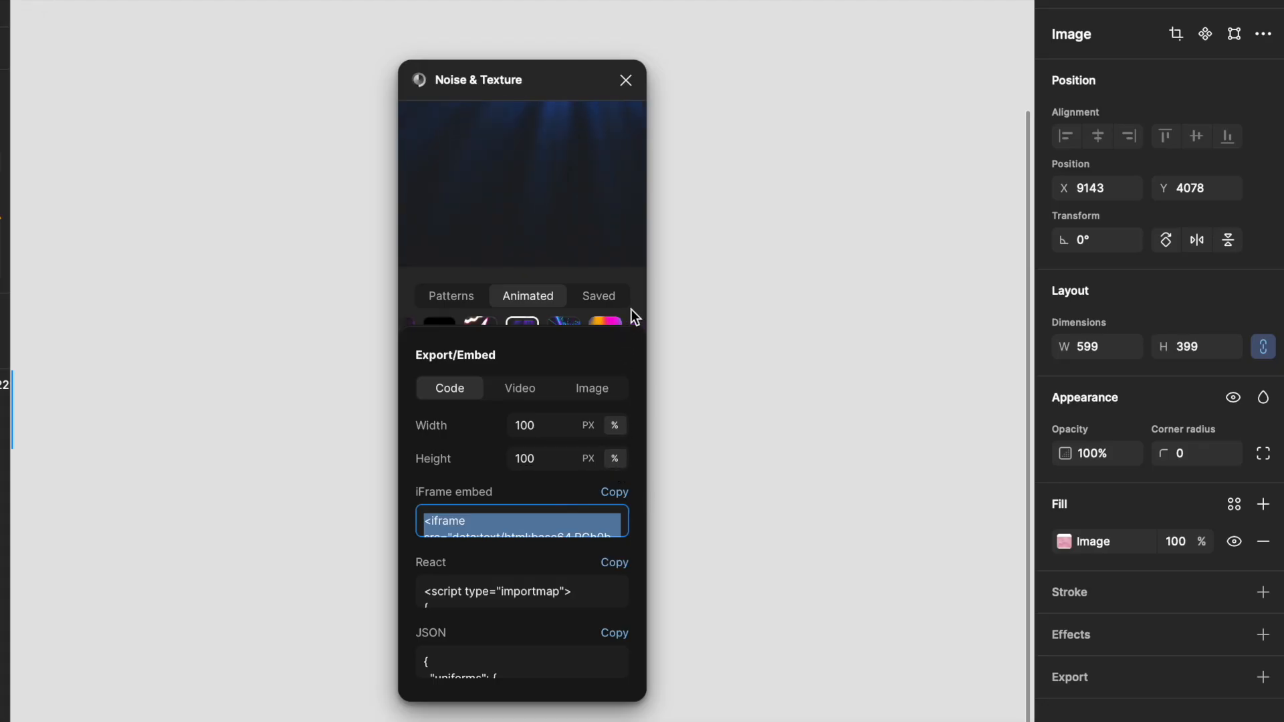
pyautogui.click(636, 307)
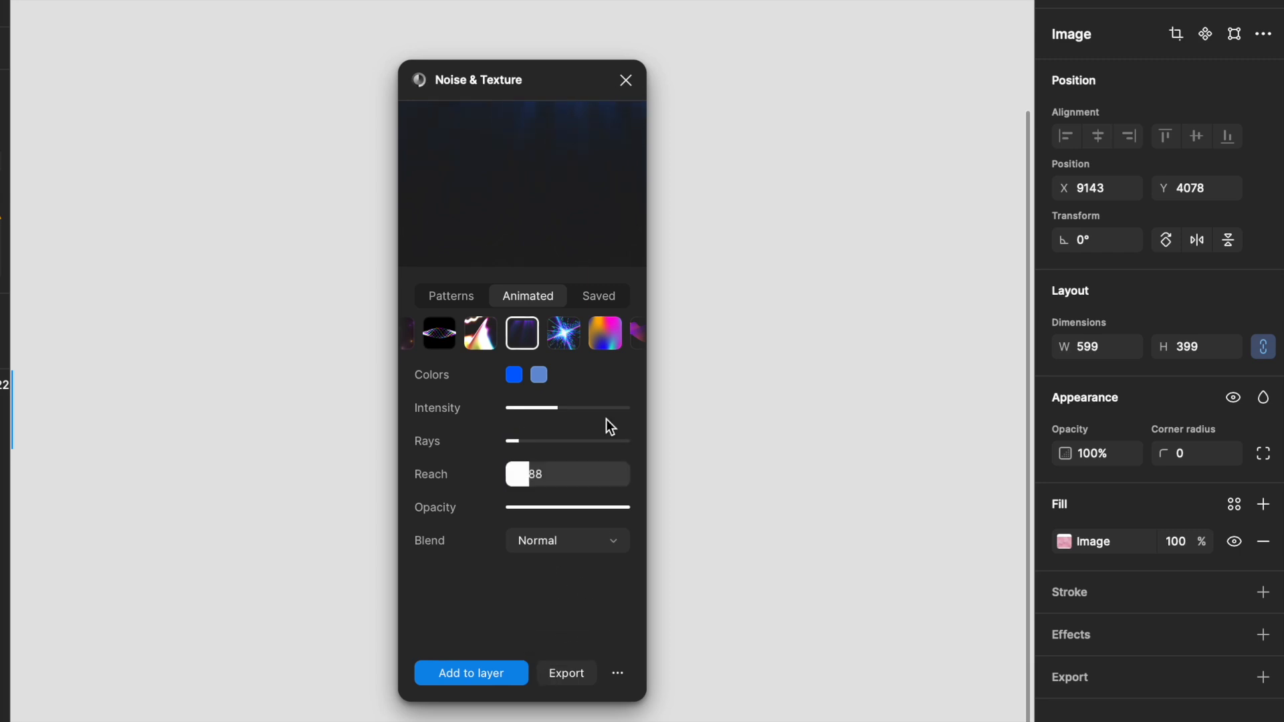
pyautogui.click(554, 671)
pyautogui.click(614, 492)
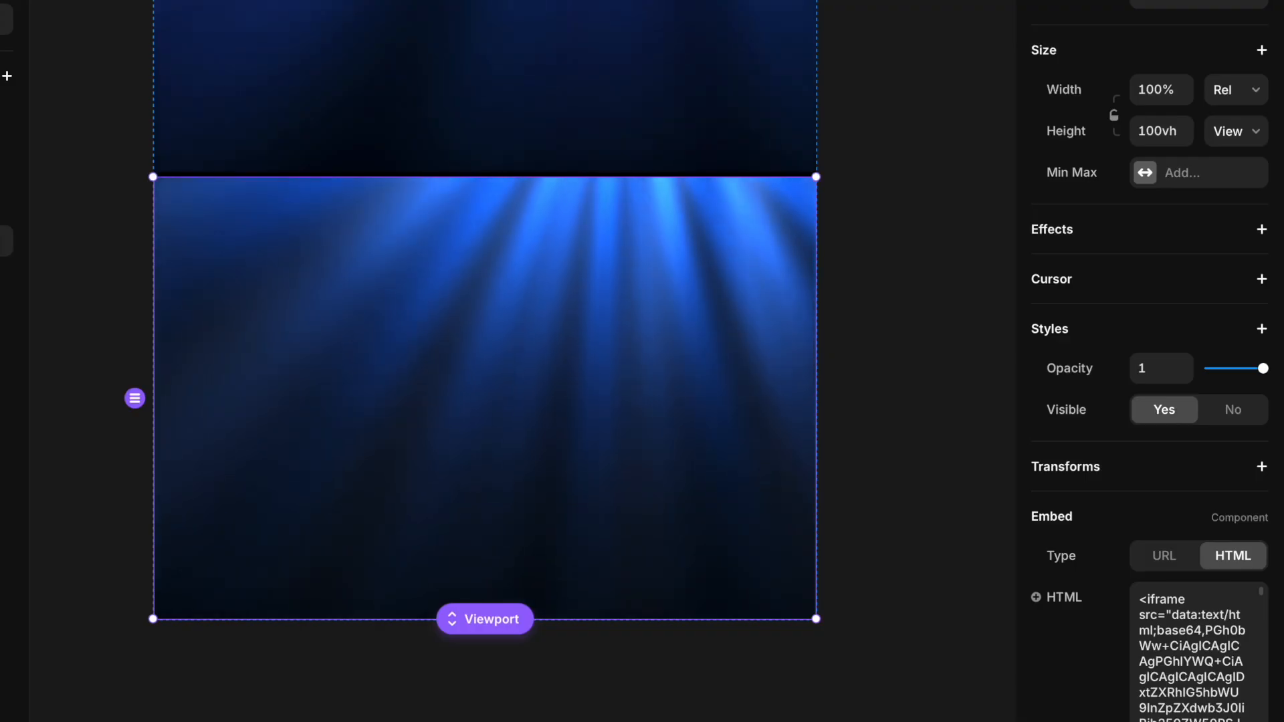
# Step: Replace the embed's HTML with the newly copied iFrame code
pyautogui.moveTo(1222, 661); pyautogui.dragTo(1193, 677)
pyautogui.hotkey('ctrl', 'a')
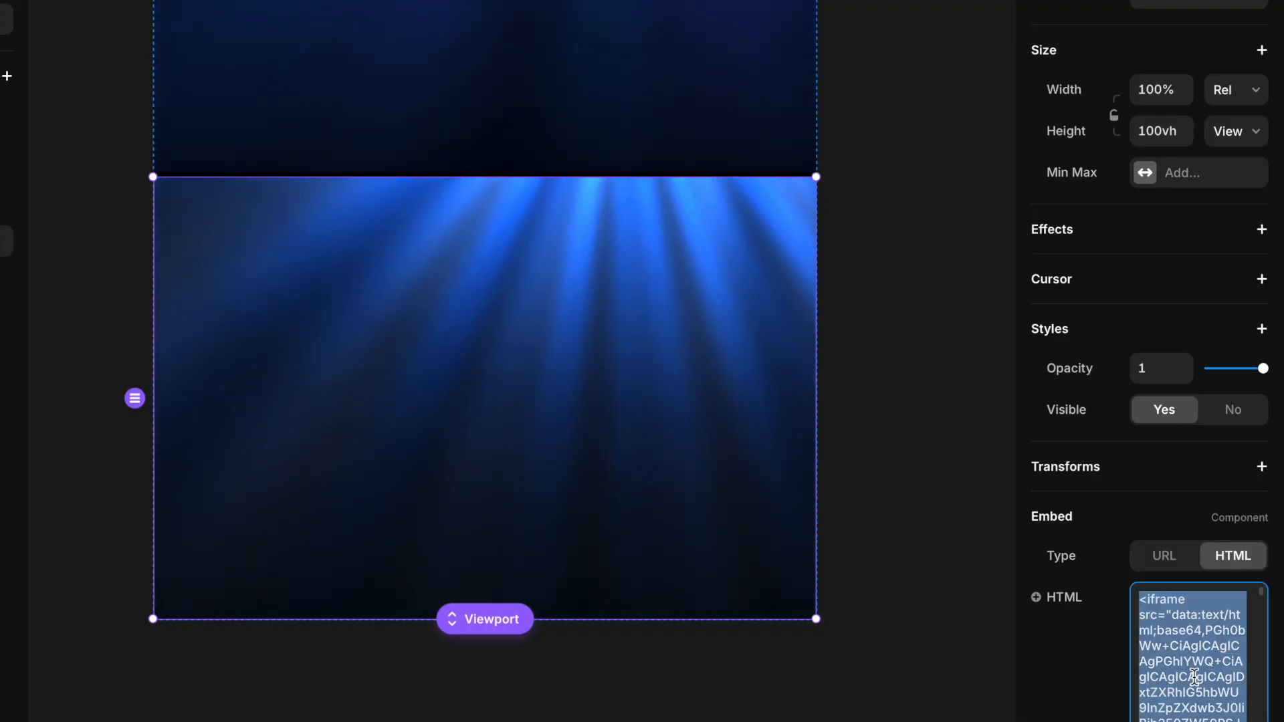
pyautogui.hotkey('ctrl', 'v')
pyautogui.click(1096, 700)
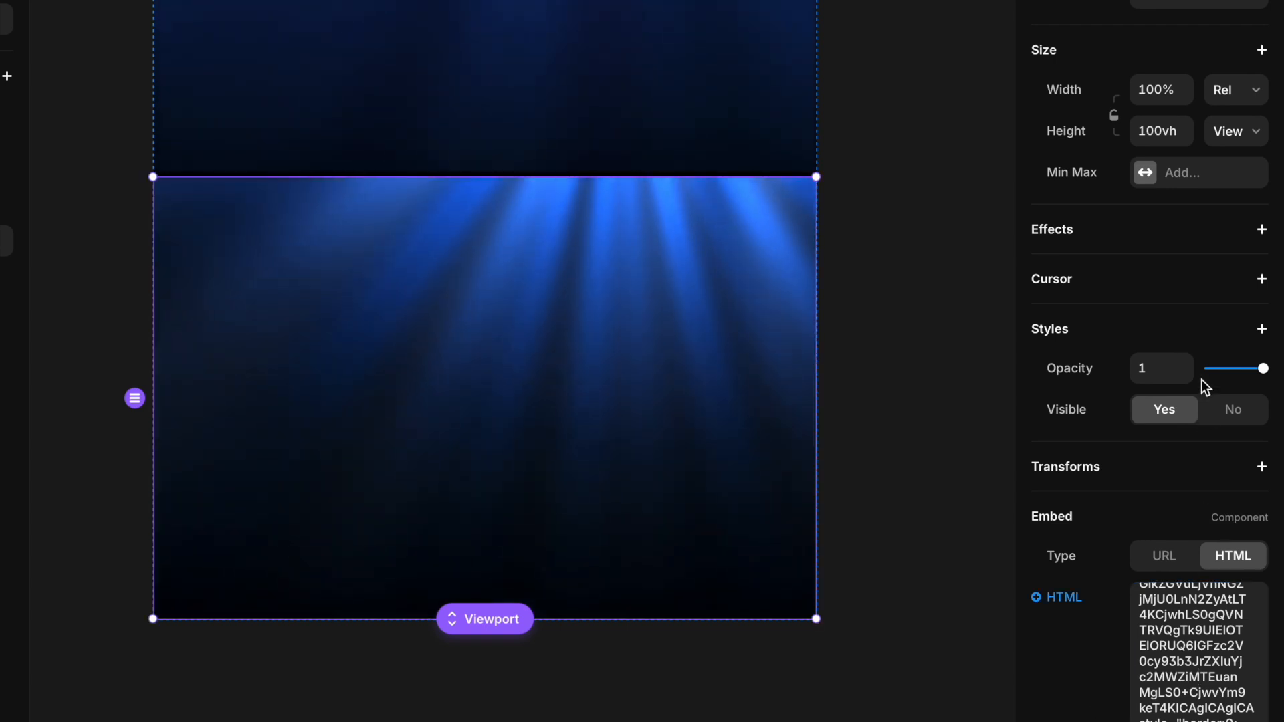
# Step: Set the light-ray embed's opacity to 0.5
pyautogui.moveTo(1261, 368); pyautogui.dragTo(1237, 373)
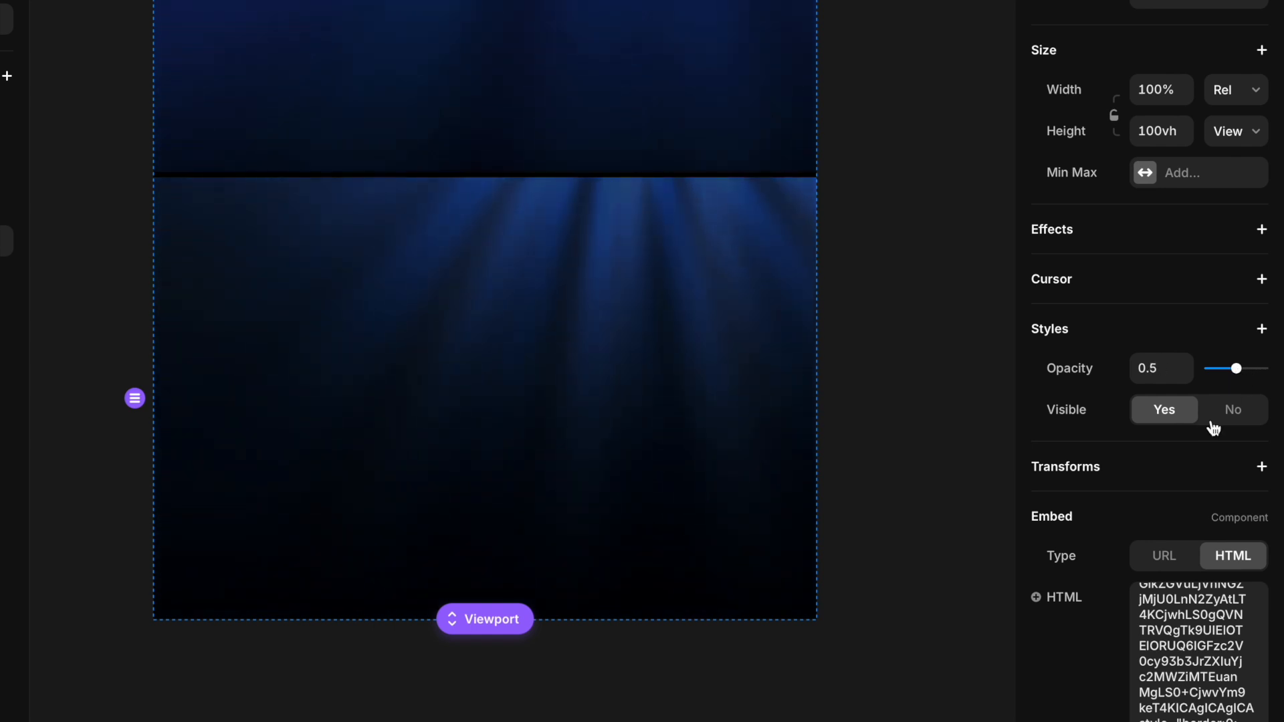
pyautogui.click(895, 467)
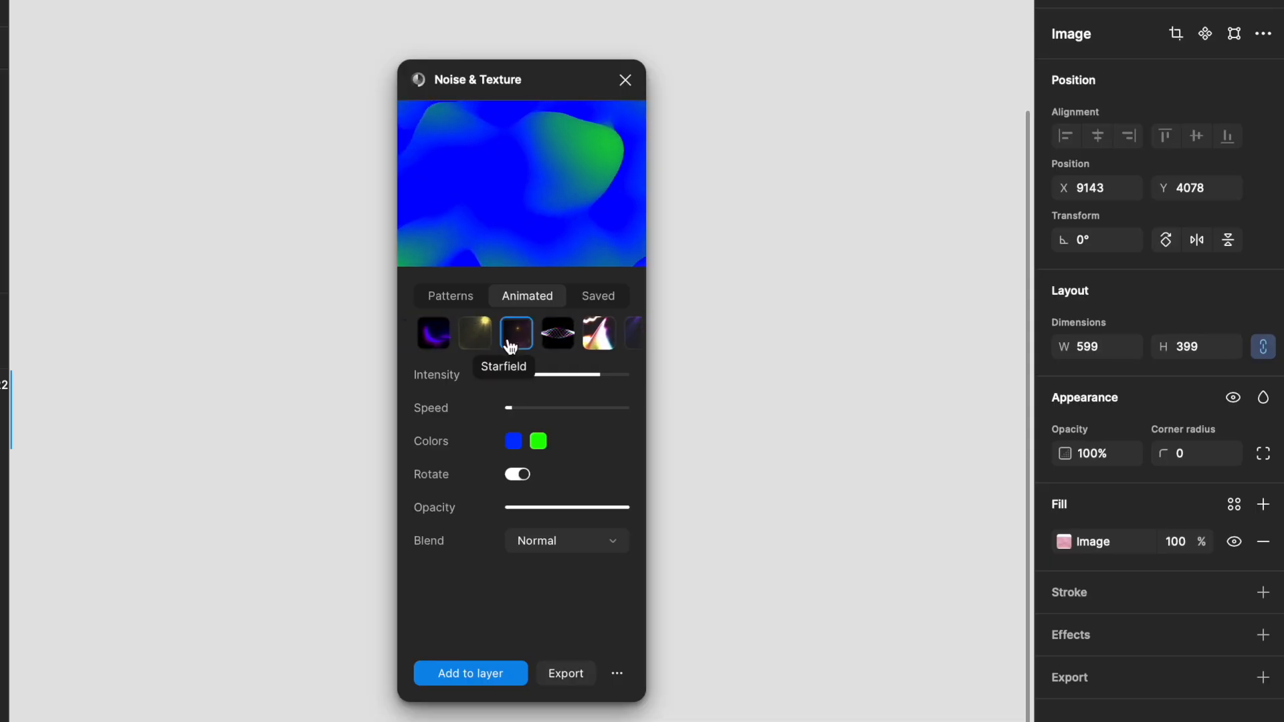
# Step: Lower the animated effect's intensity and set its speed to about 0.096 in the plugin
pyautogui.moveTo(586, 380)
pyautogui.mouseDown()
pyautogui.moveTo(495, 390)
pyautogui.moveTo(608, 381)
pyautogui.moveTo(643, 393)
pyautogui.moveTo(578, 381)
pyautogui.mouseUp()
pyautogui.moveTo(508, 407)
pyautogui.mouseDown()
pyautogui.moveTo(558, 407)
pyautogui.moveTo(524, 411)
pyautogui.mouseUp()
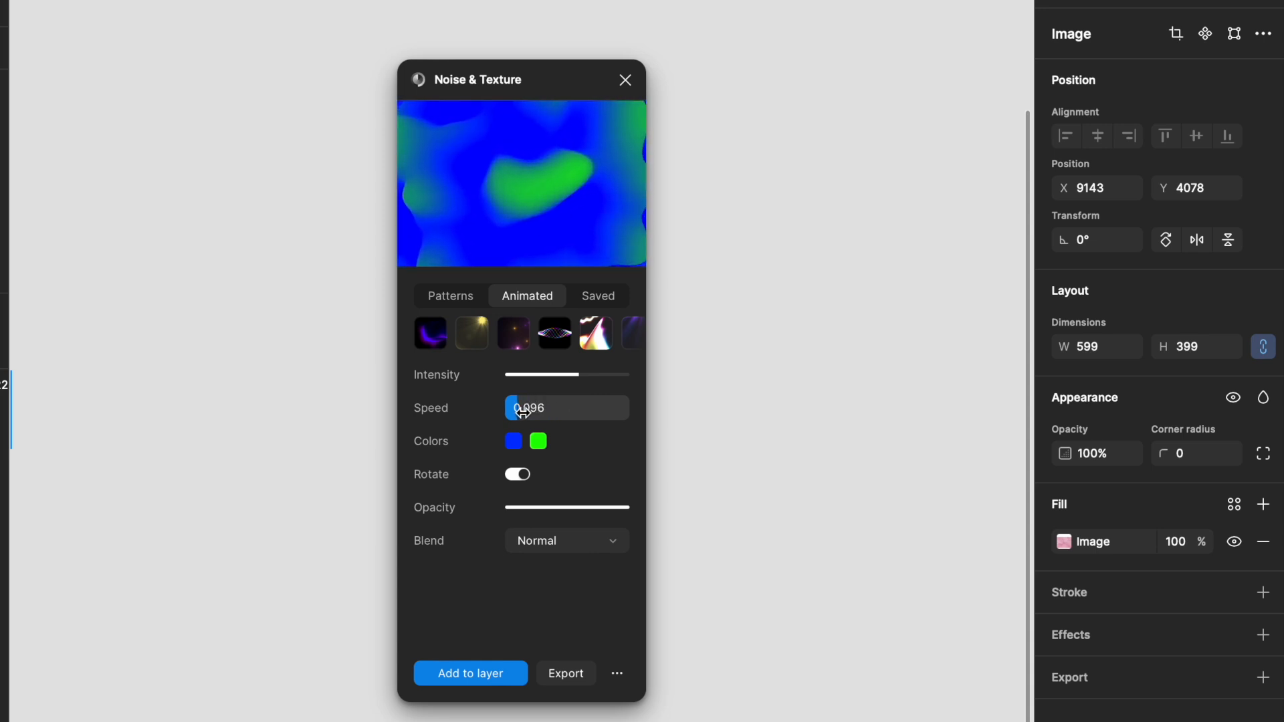
# Step: Set the effect's first color to #0d1b59
pyautogui.click(538, 444)
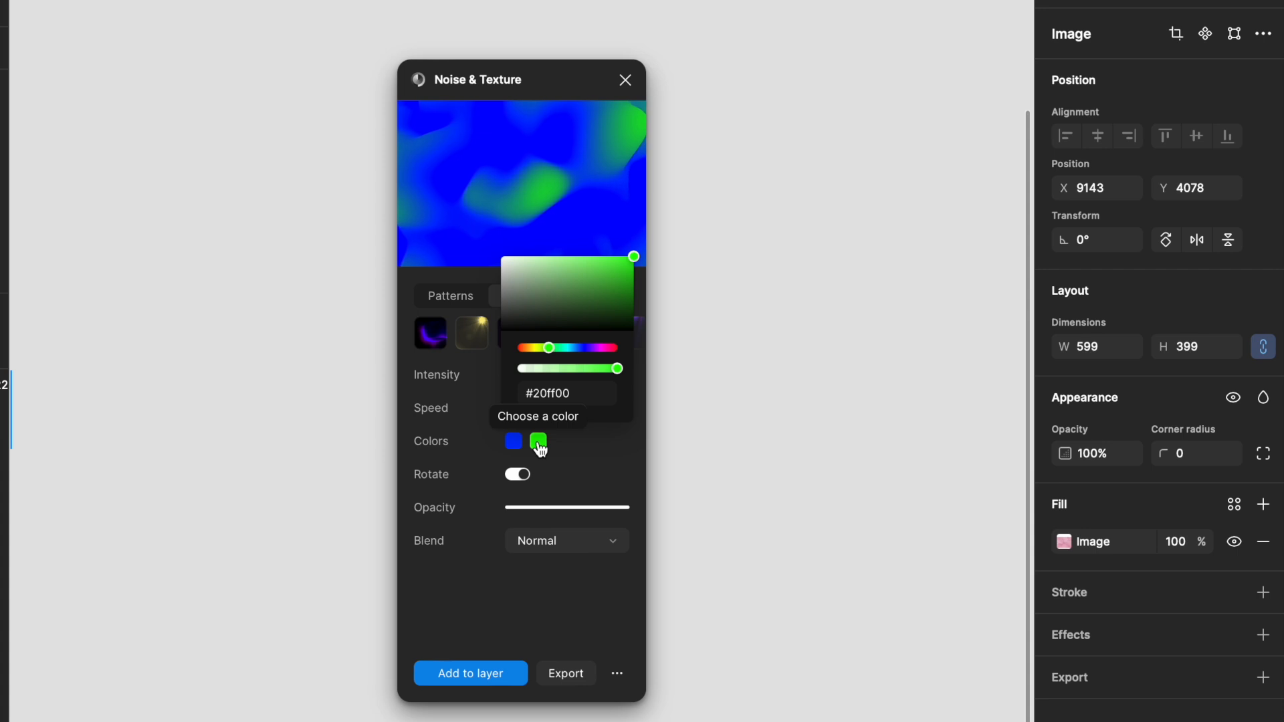
pyautogui.click(513, 447)
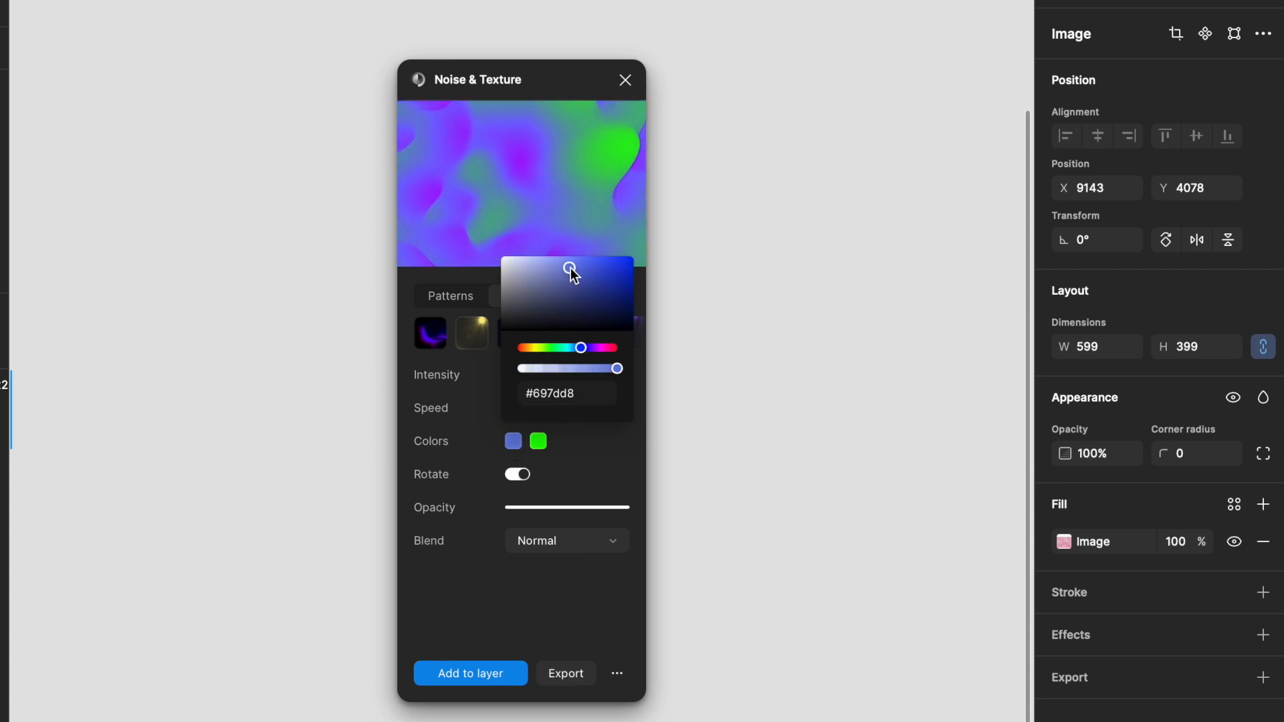
pyautogui.moveTo(539, 284); pyautogui.dragTo(607, 310)
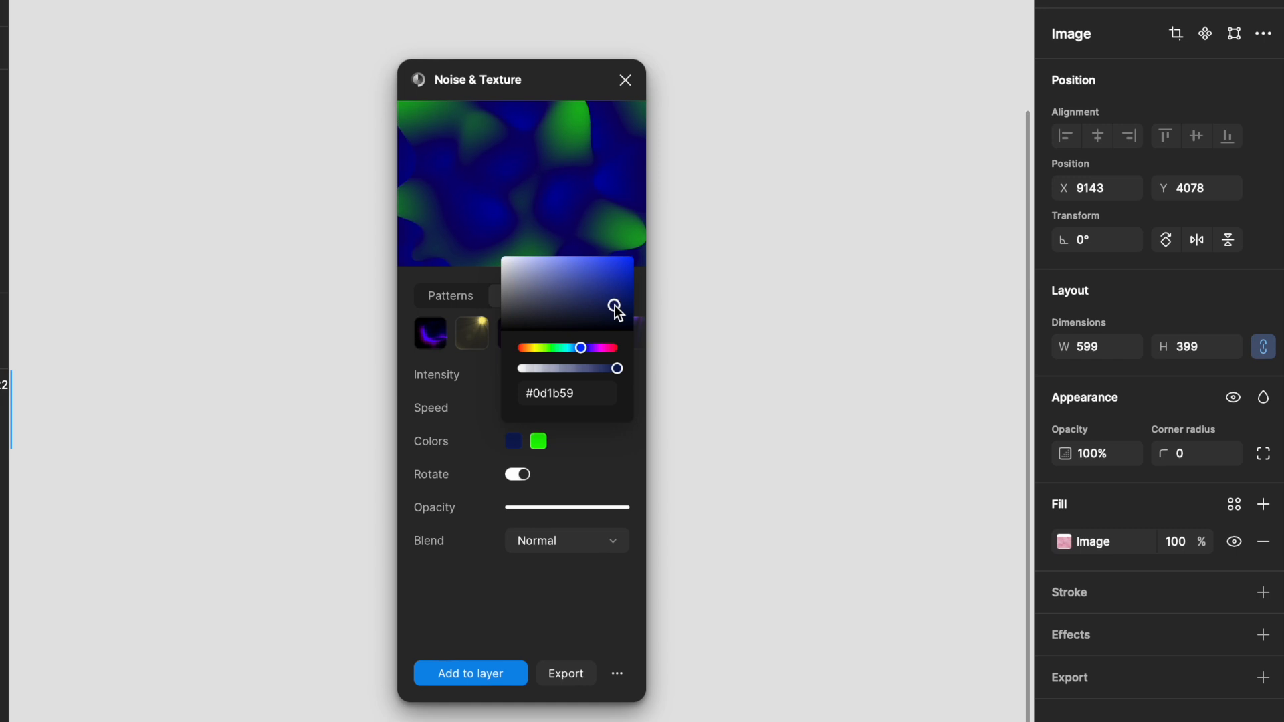
# Step: Set the effect's second color to #1aaedf
pyautogui.click(539, 444)
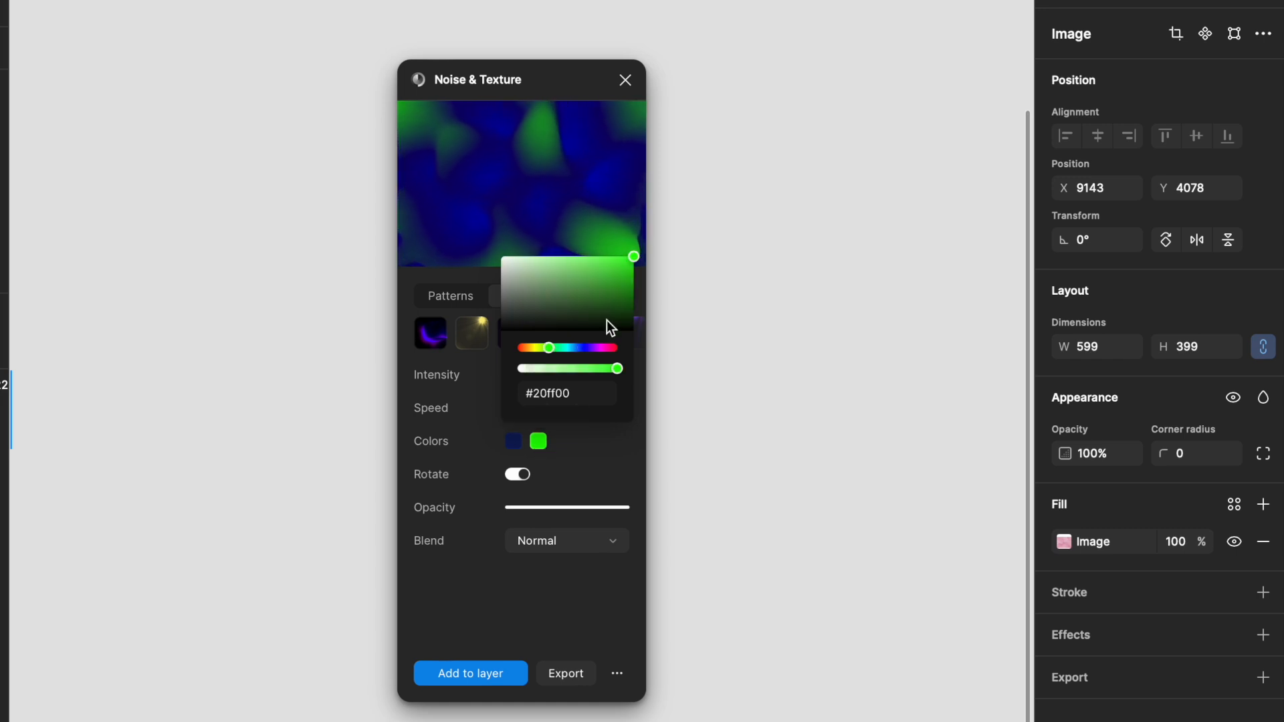
pyautogui.moveTo(626, 279)
pyautogui.mouseDown()
pyautogui.moveTo(621, 302)
pyautogui.moveTo(621, 273)
pyautogui.mouseUp()
pyautogui.click(529, 350)
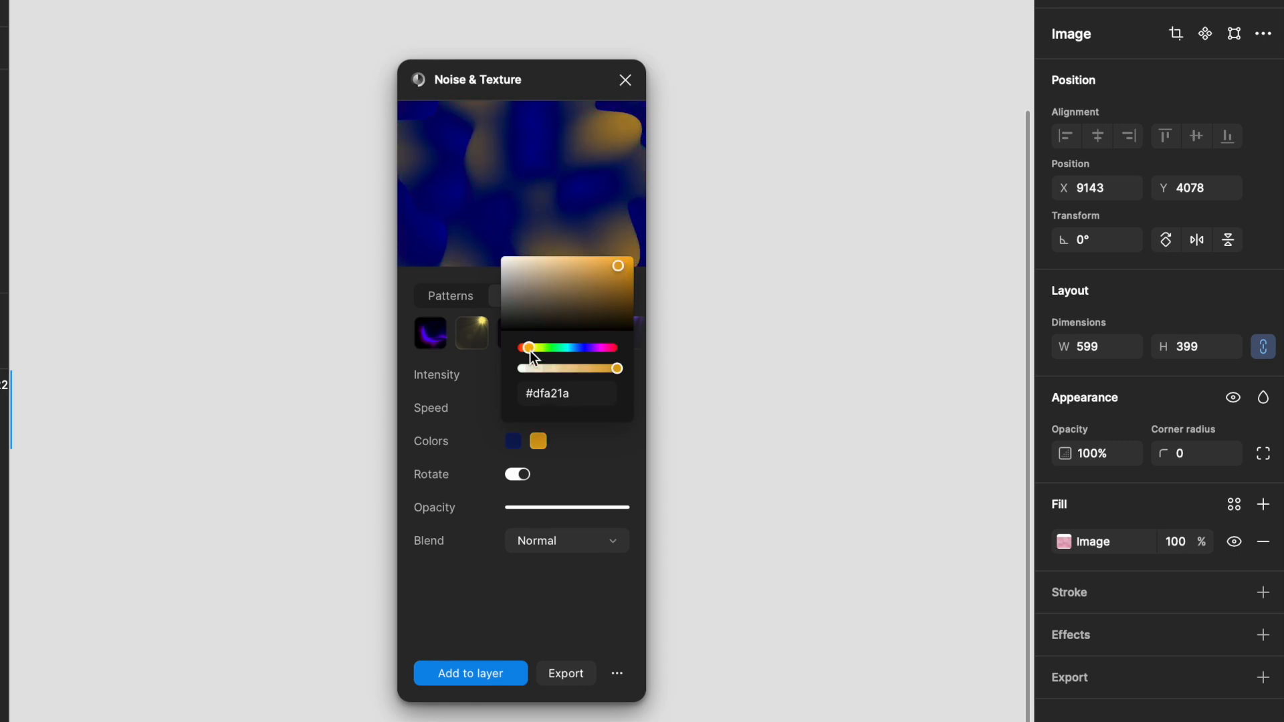
pyautogui.moveTo(529, 351); pyautogui.dragTo(571, 353)
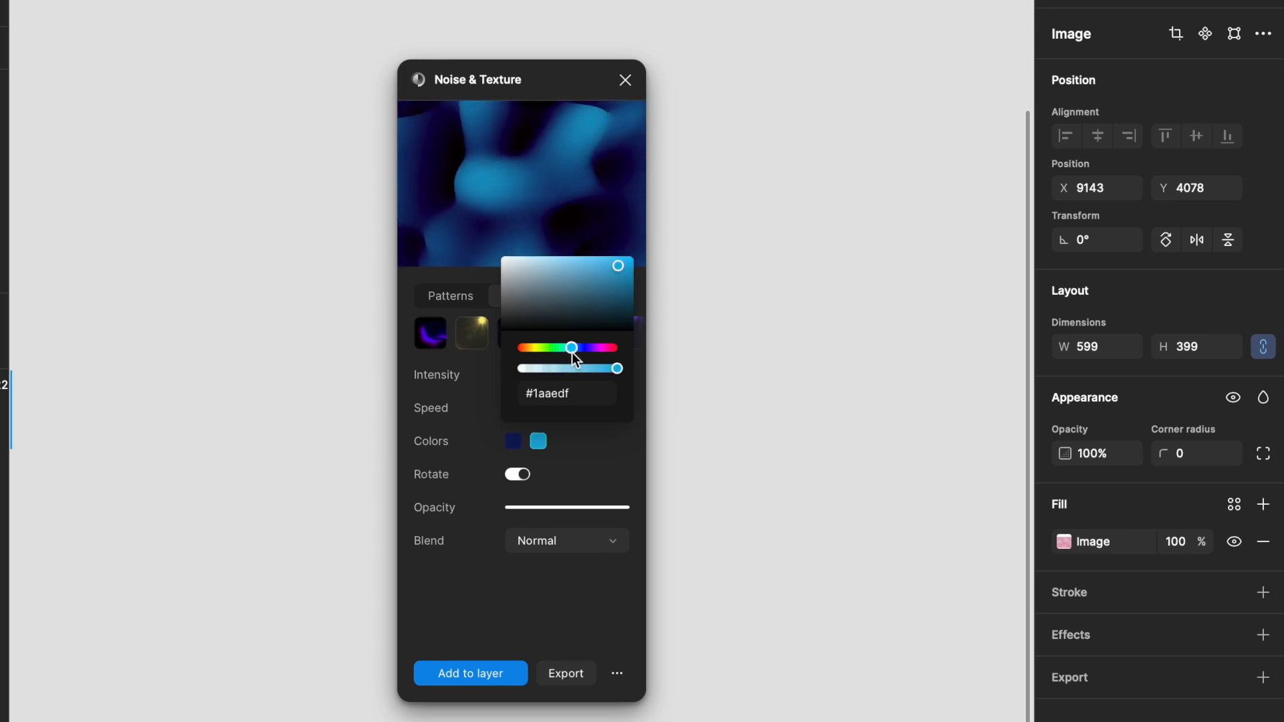
pyautogui.click(574, 468)
# Step: Lighten the second color and set the intensity to about 0.216
pyautogui.moveTo(577, 372); pyautogui.dragTo(575, 371)
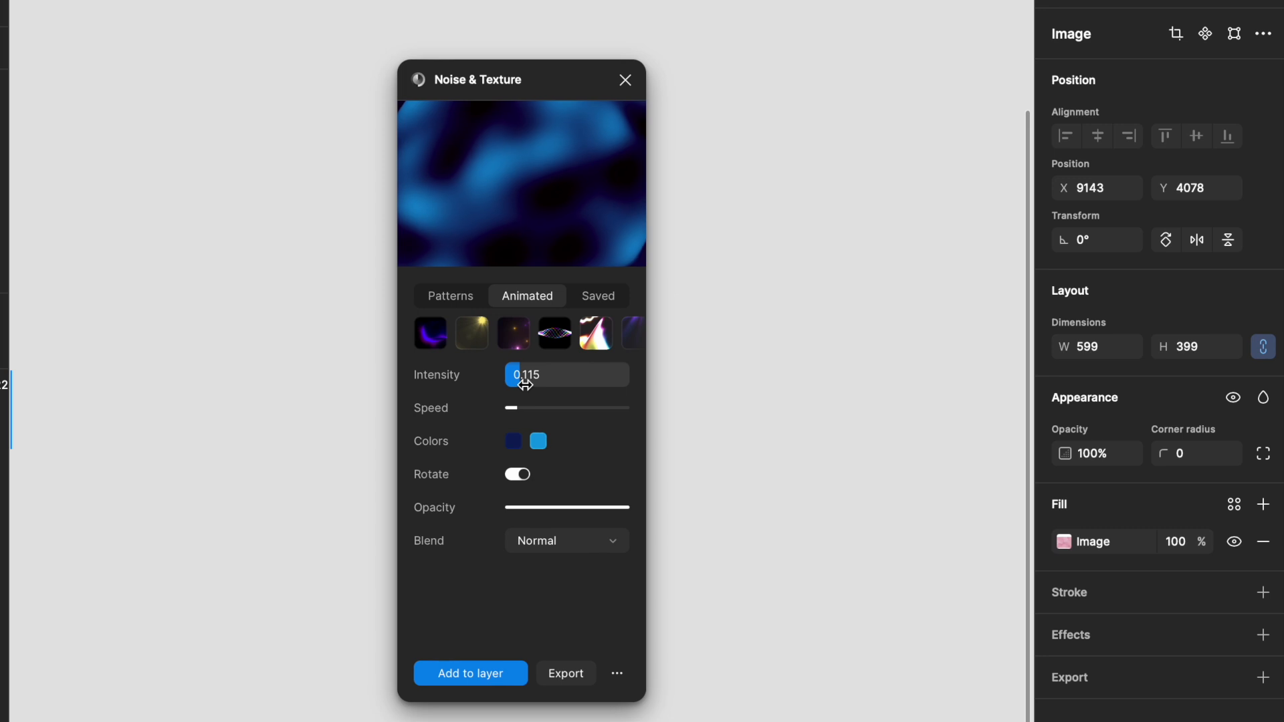
pyautogui.moveTo(527, 384); pyautogui.dragTo(625, 385)
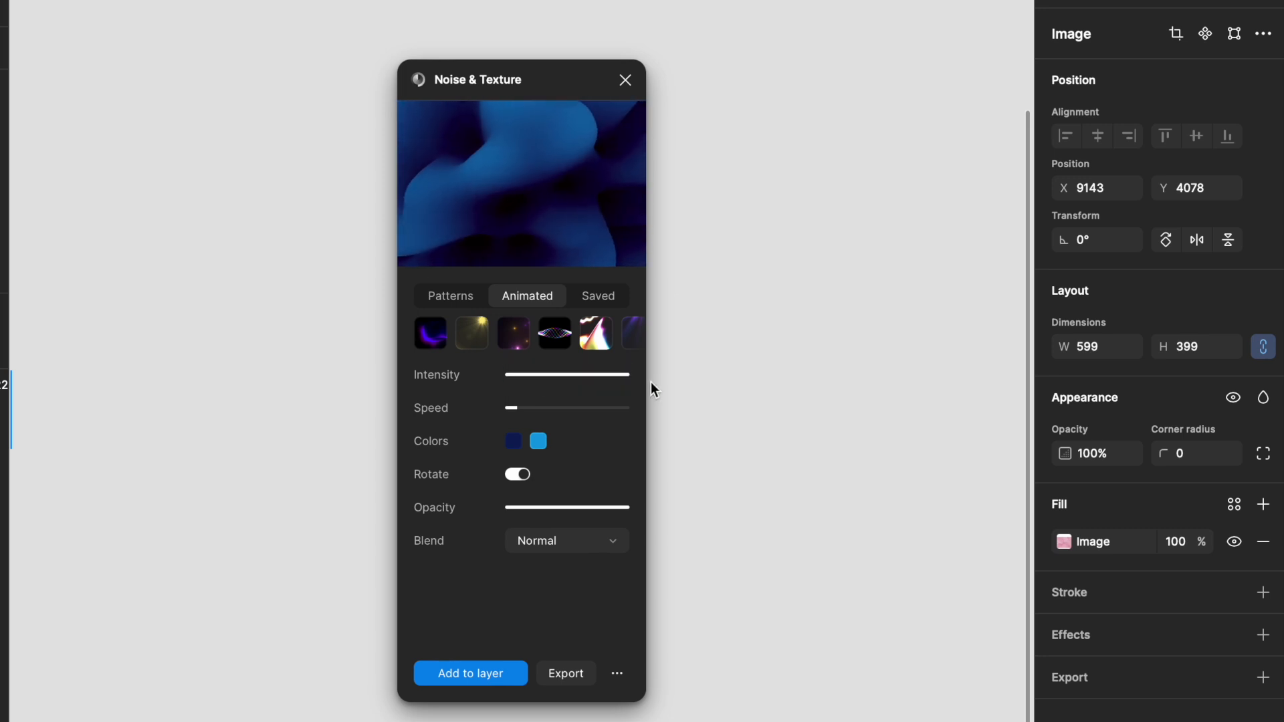
pyautogui.click(538, 442)
pyautogui.click(576, 267)
pyautogui.moveTo(532, 378); pyautogui.dragTo(537, 378)
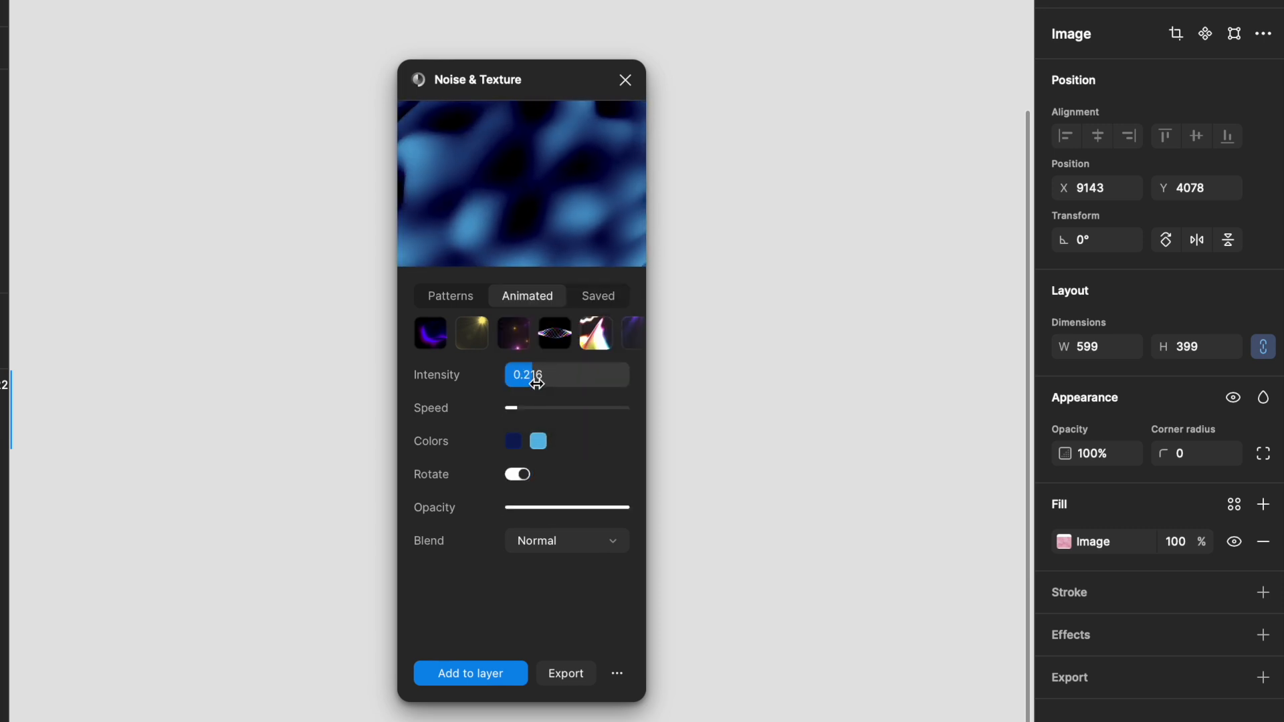
# Step: Export the effect and copy its iFrame embed code
pyautogui.click(566, 673)
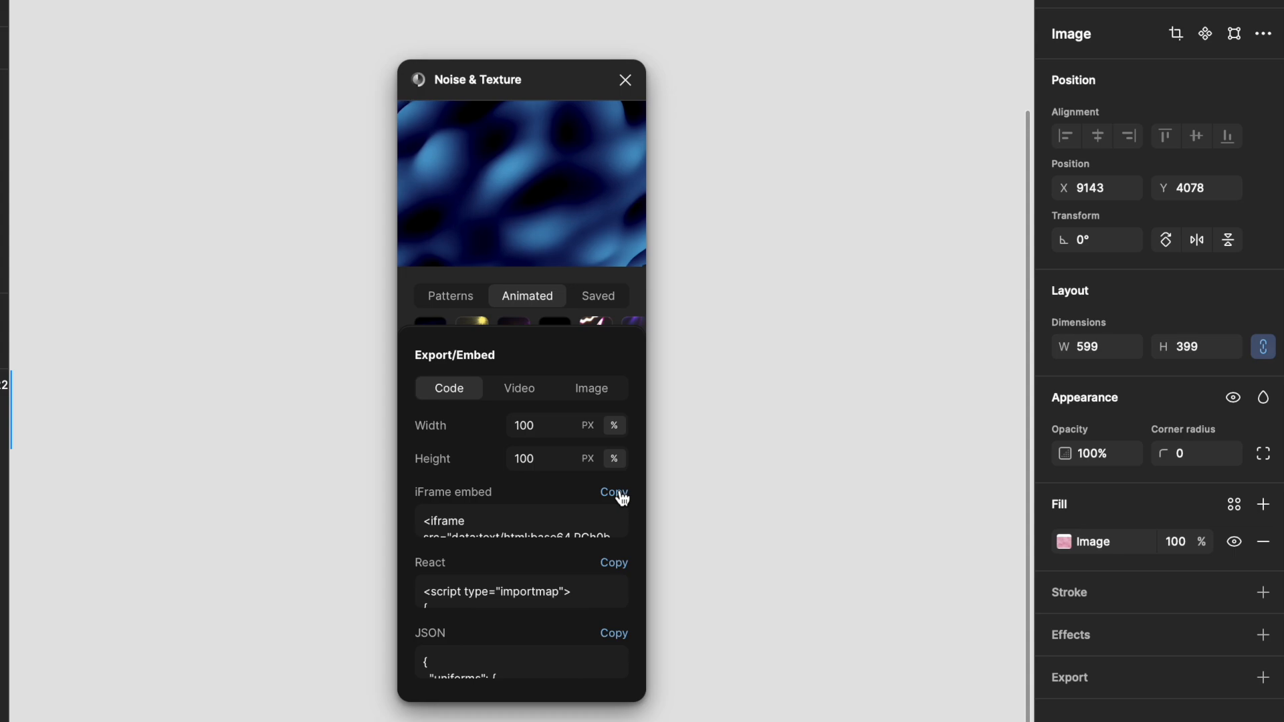
pyautogui.click(613, 493)
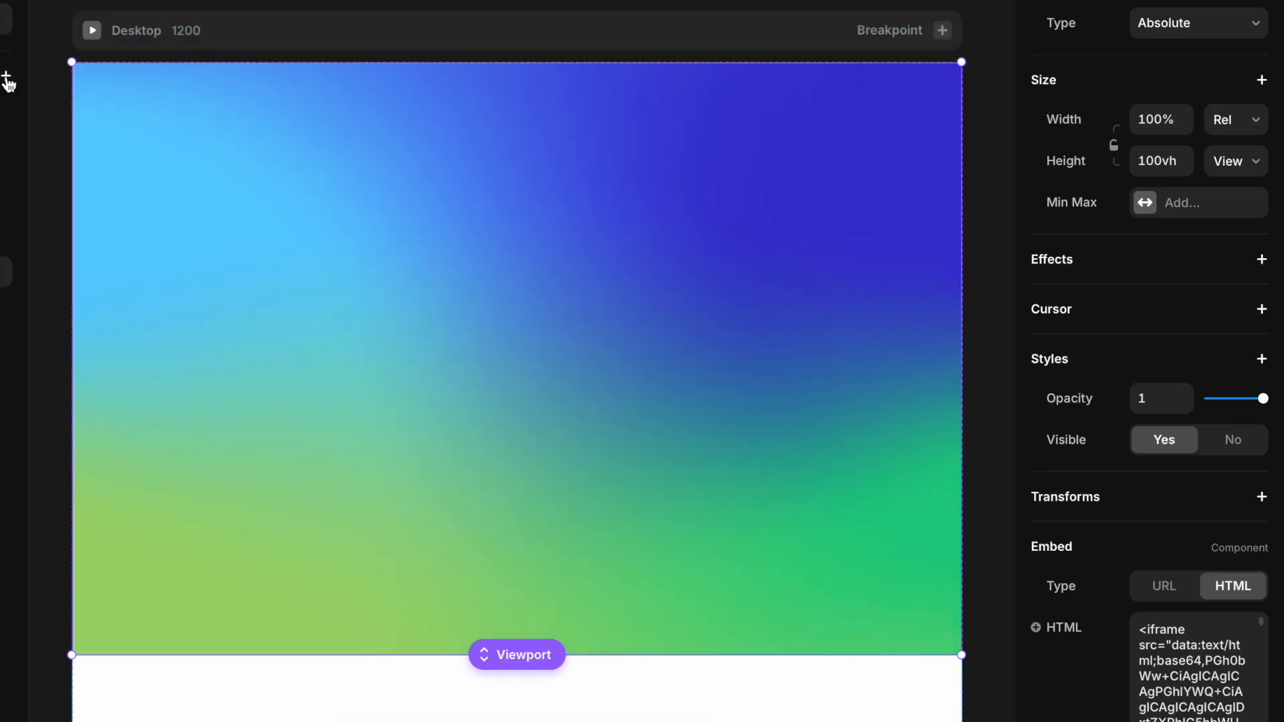
# Step: Insert a new Embed element below the gradient section
pyautogui.scroll(-5, 66, 220)
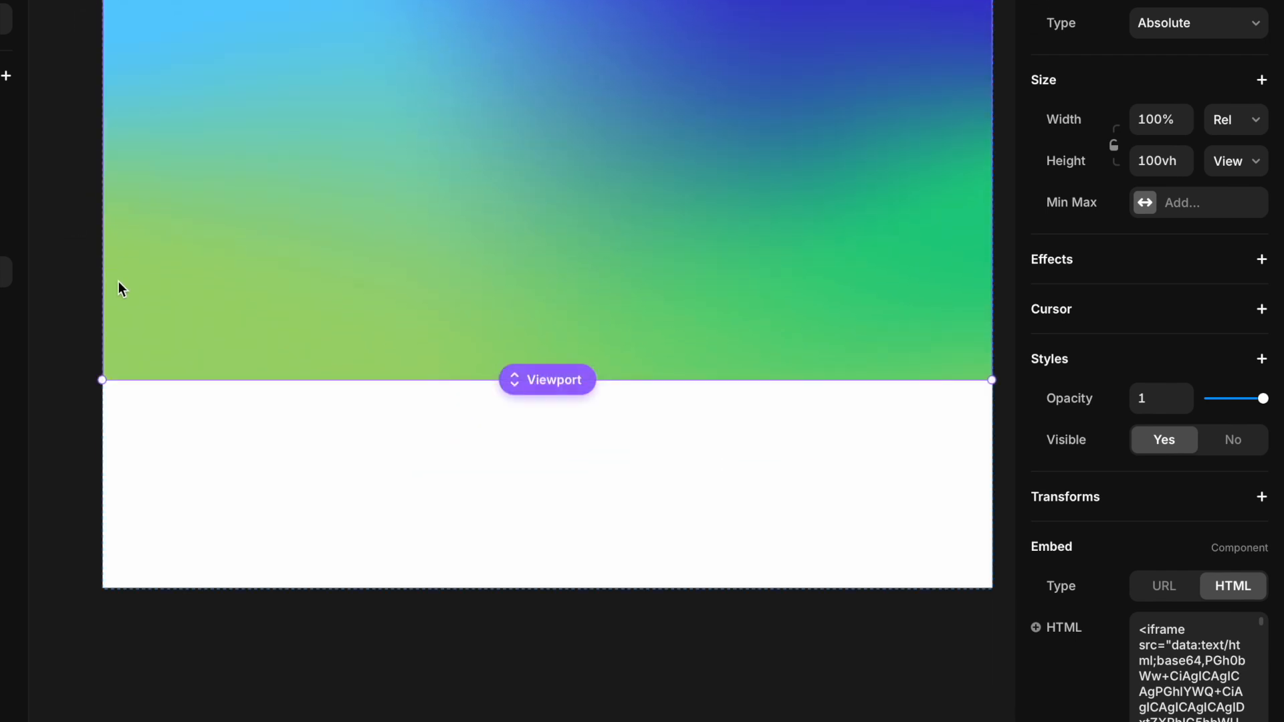
pyautogui.click(6, 76)
pyautogui.moveTo(224, 163); pyautogui.dragTo(423, 523)
# Step: Set the new embed's width to Relative 100% and its height to Viewport 100vh
pyautogui.click(1236, 369)
pyautogui.click(1200, 384)
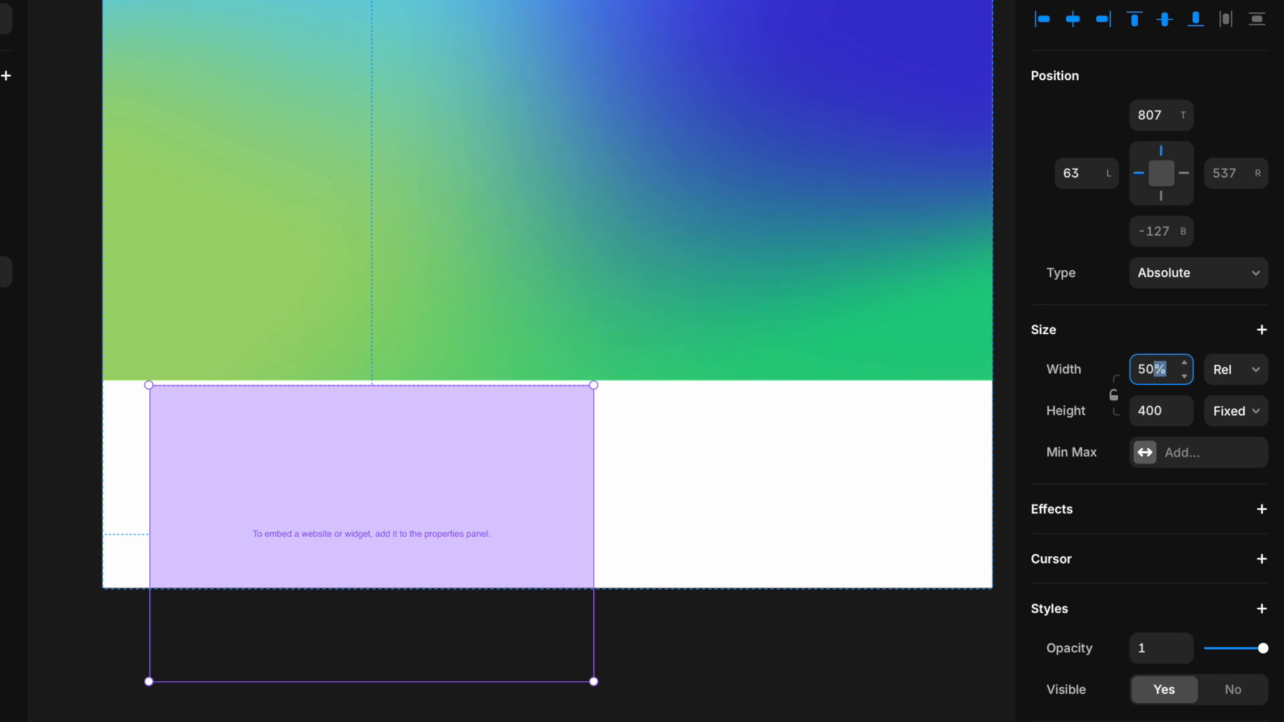
pyautogui.click(1235, 411)
pyautogui.click(1226, 492)
# Step: Set the Desktop breakpoint's height to Fit Content and select the new embed
pyautogui.click(455, 151)
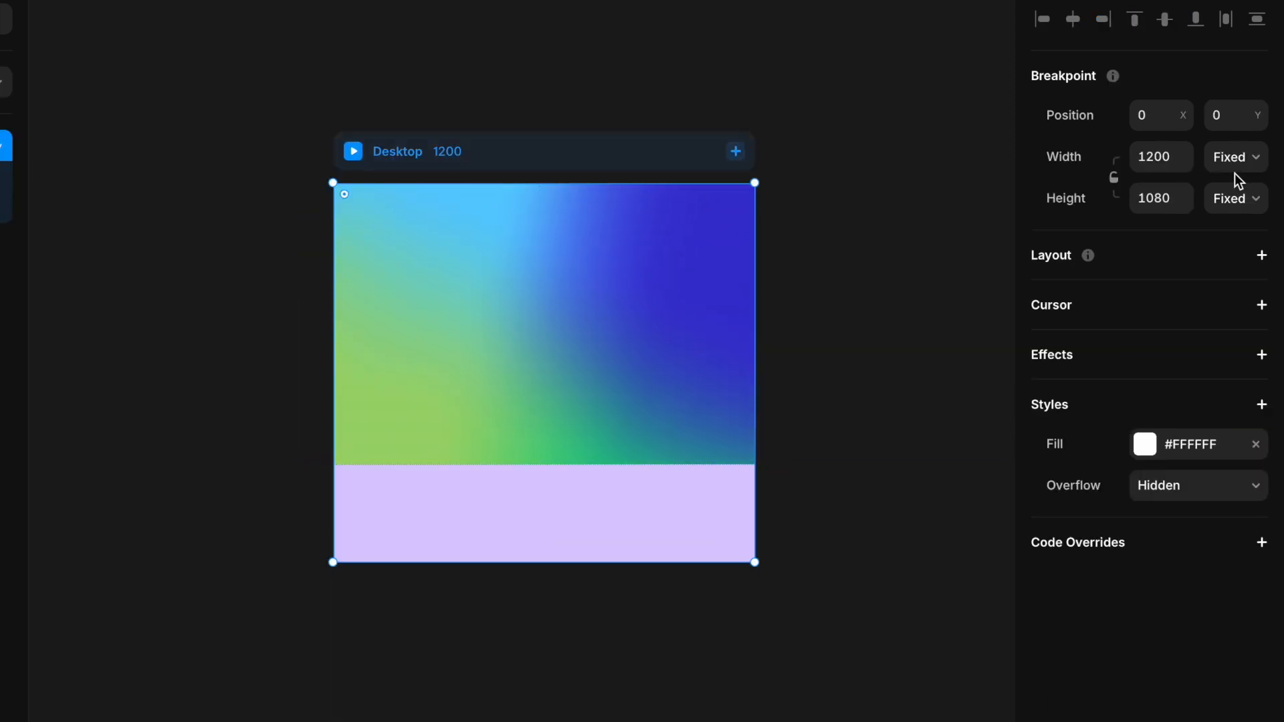
pyautogui.click(1235, 198)
pyautogui.click(1227, 258)
pyautogui.scroll(-2, 613, 539)
pyautogui.click(613, 539)
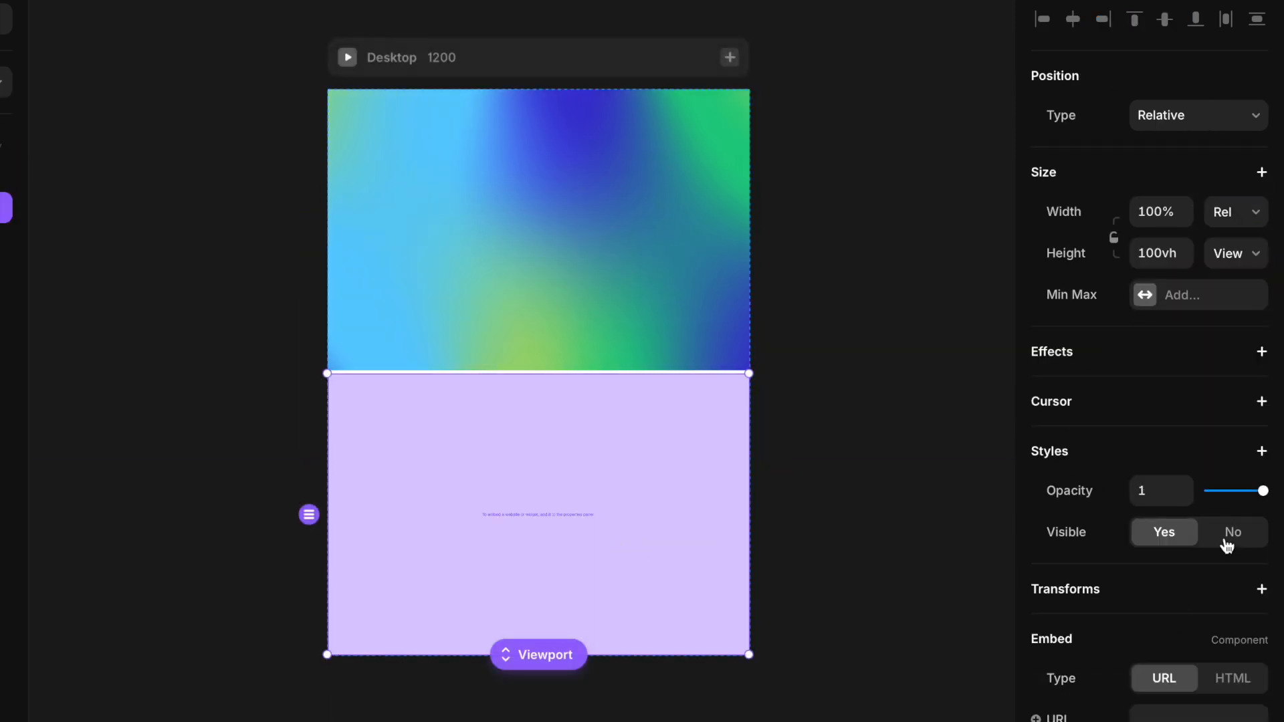
# Step: Switch the embed to HTML and paste the copied iFrame code
pyautogui.click(1218, 685)
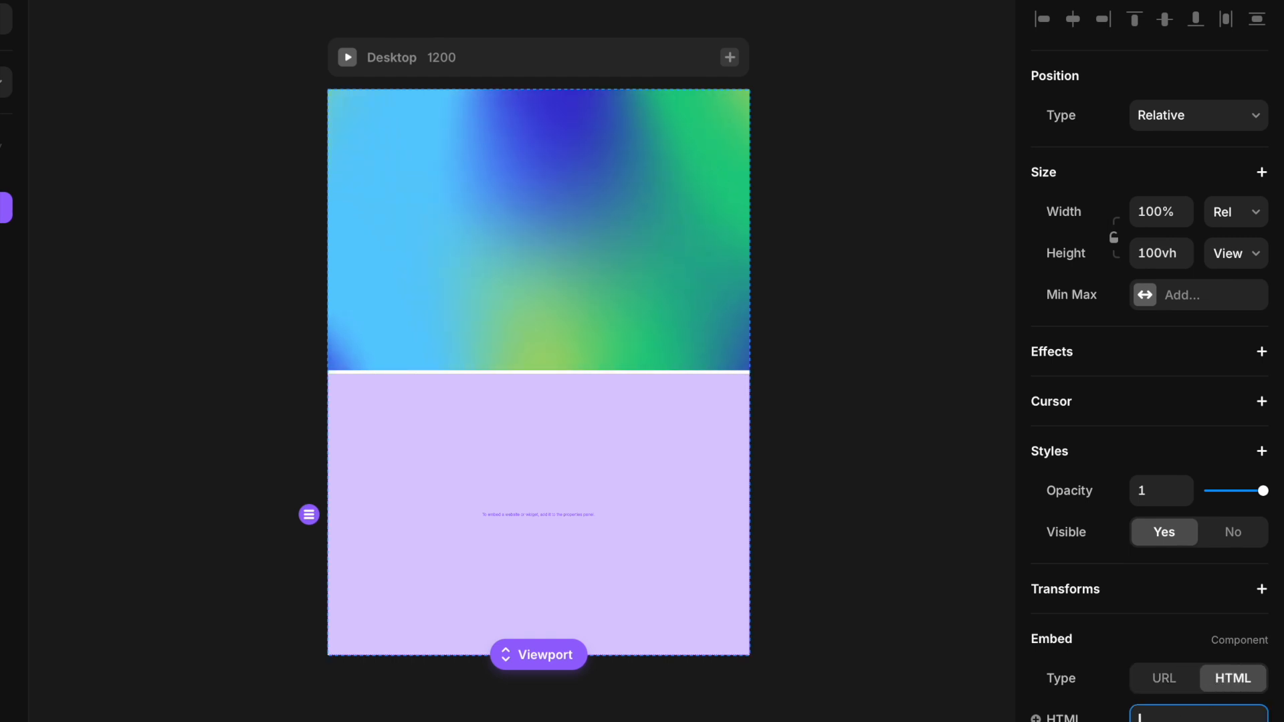
pyautogui.hotkey('ctrl', 'v')
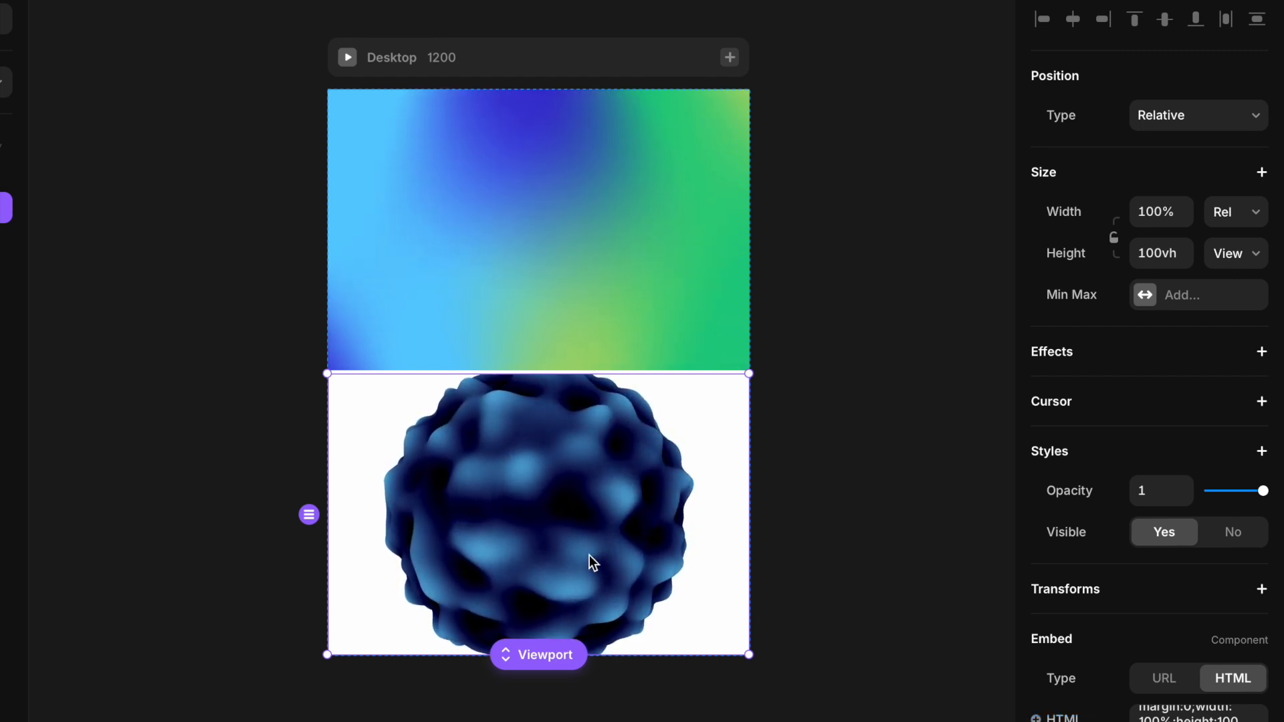
pyautogui.scroll(-2, 589, 556)
pyautogui.keyDown('ctrl'); pyautogui.scroll(5, 588, 556); pyautogui.keyUp('ctrl')
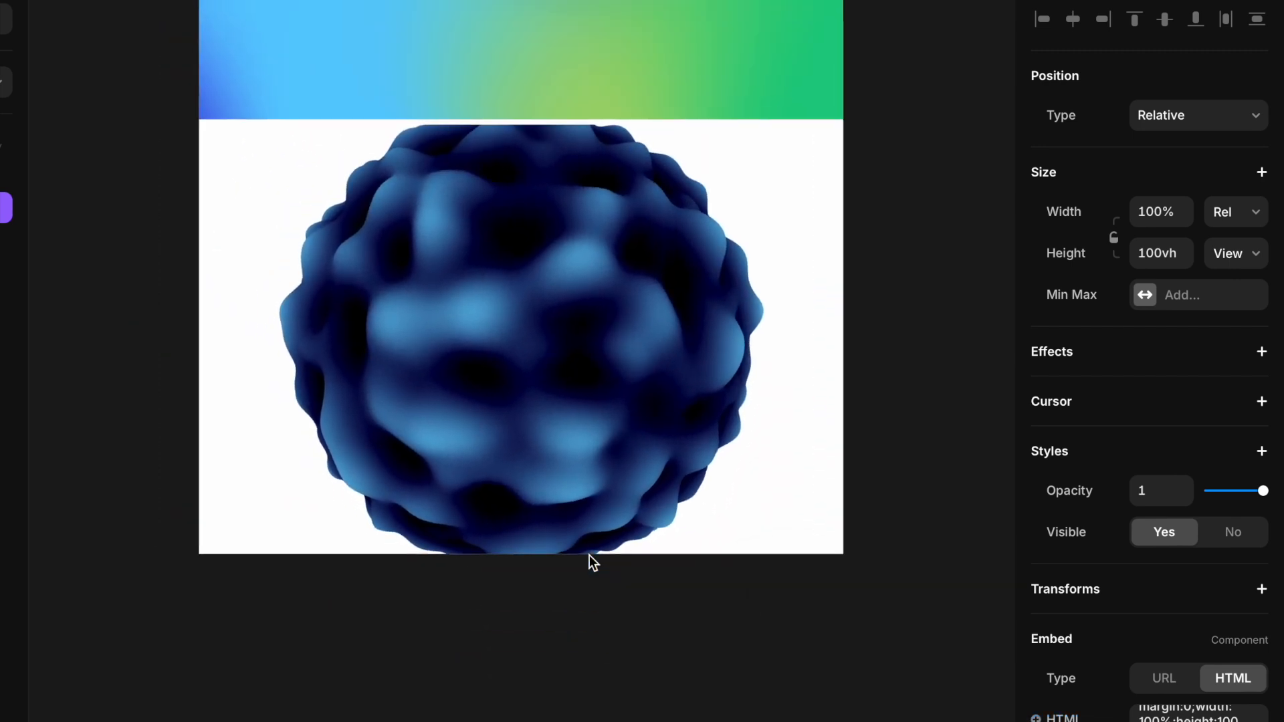
pyautogui.keyDown('ctrl'); pyautogui.scroll(3, 588, 554); pyautogui.keyUp('ctrl')
pyautogui.scroll(1, 588, 555)
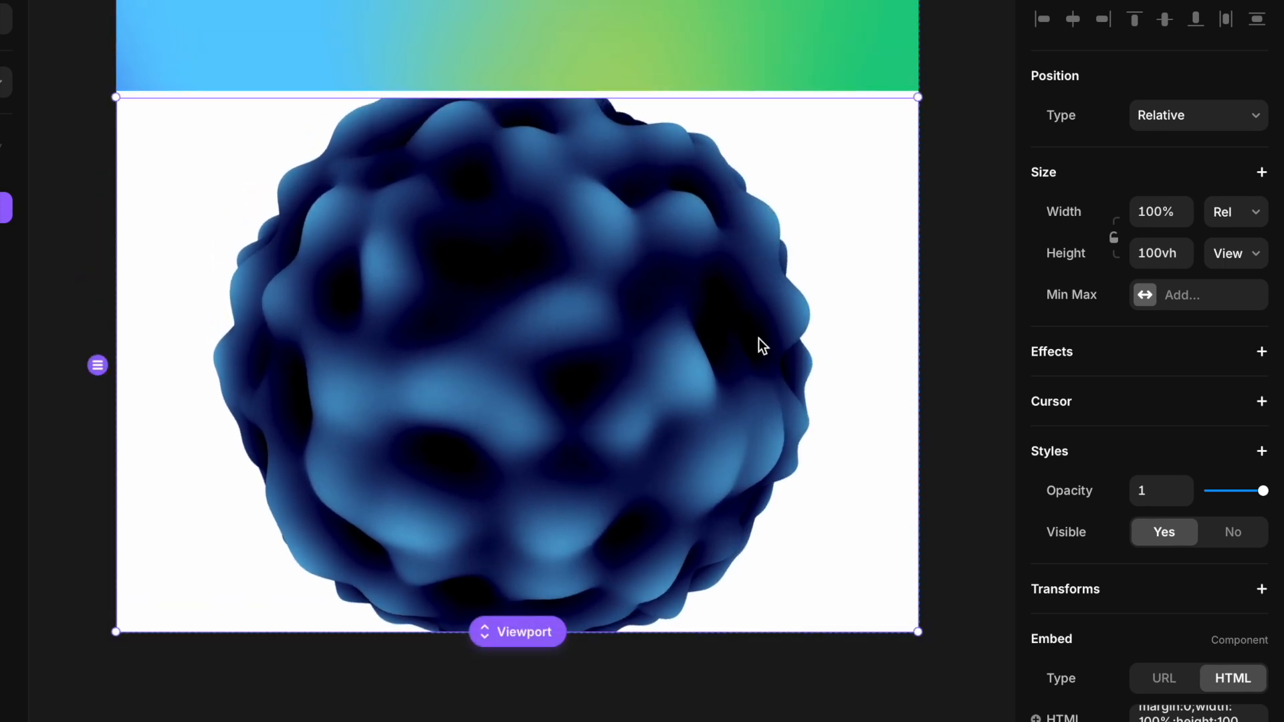
pyautogui.scroll(-3, 1104, 553)
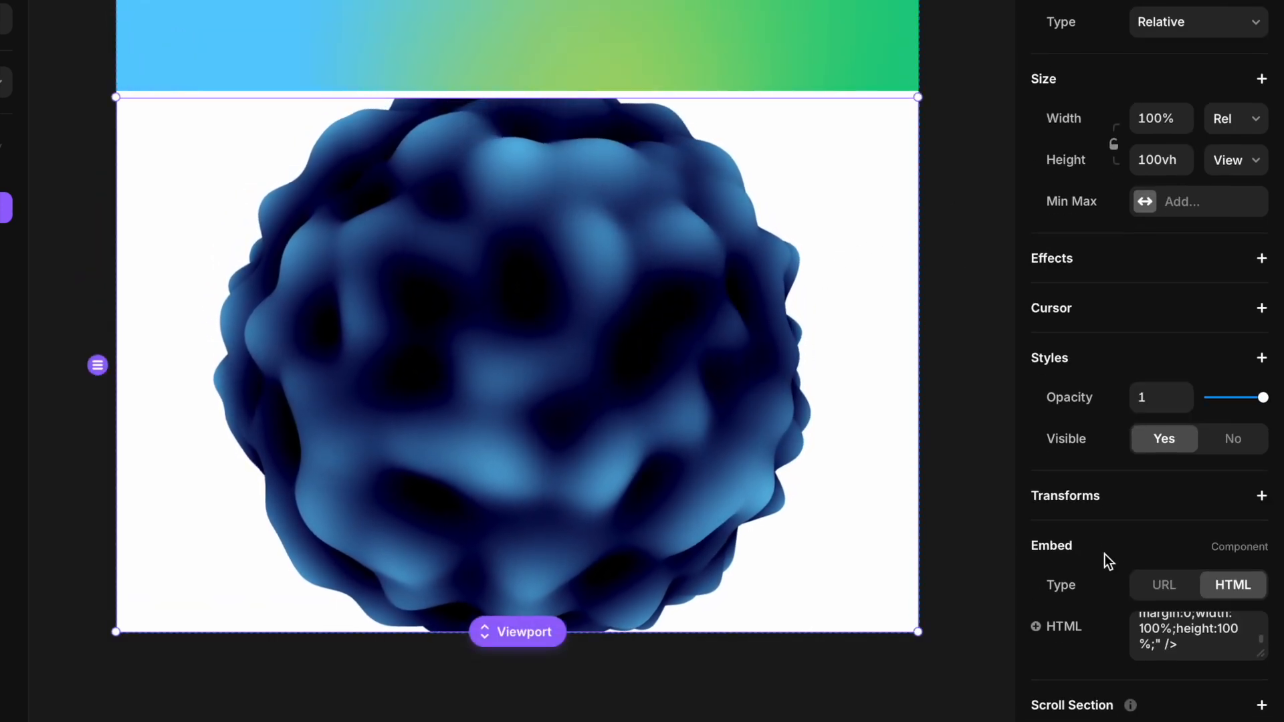
pyautogui.scroll(3, 1104, 554)
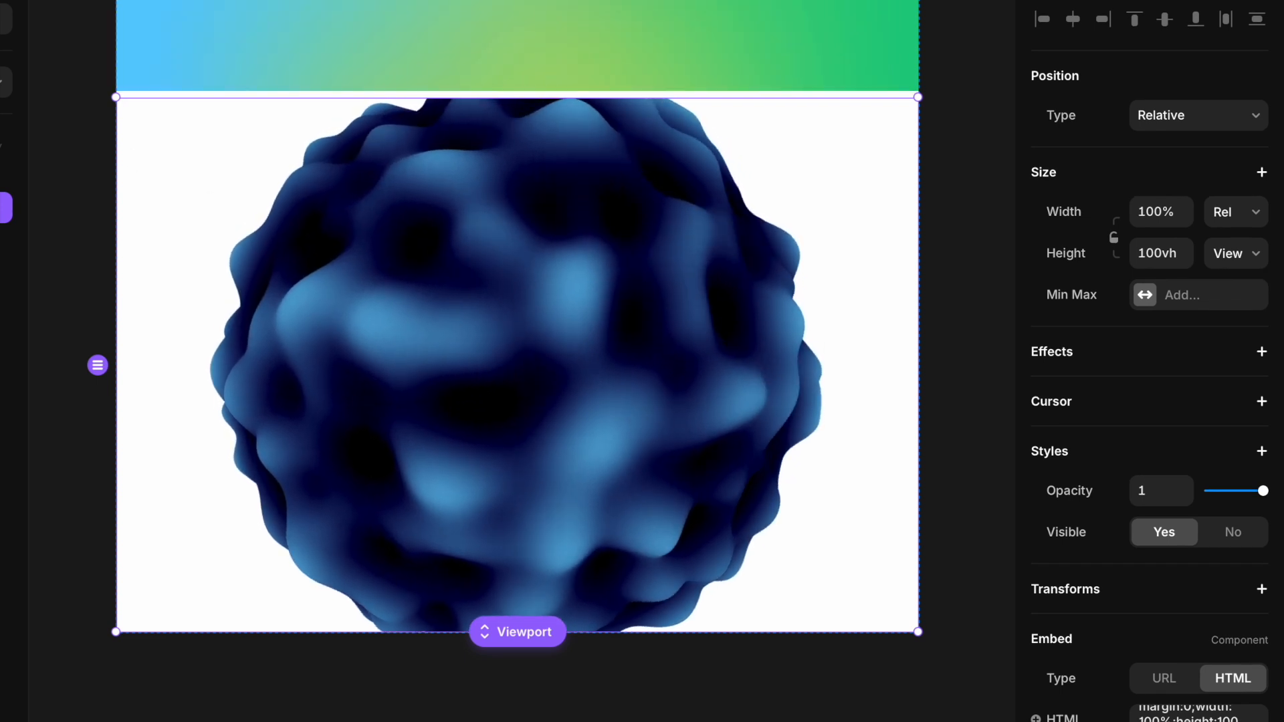
# Step: Wrap the embed in a container frame
pyautogui.rightClick(2, 208)
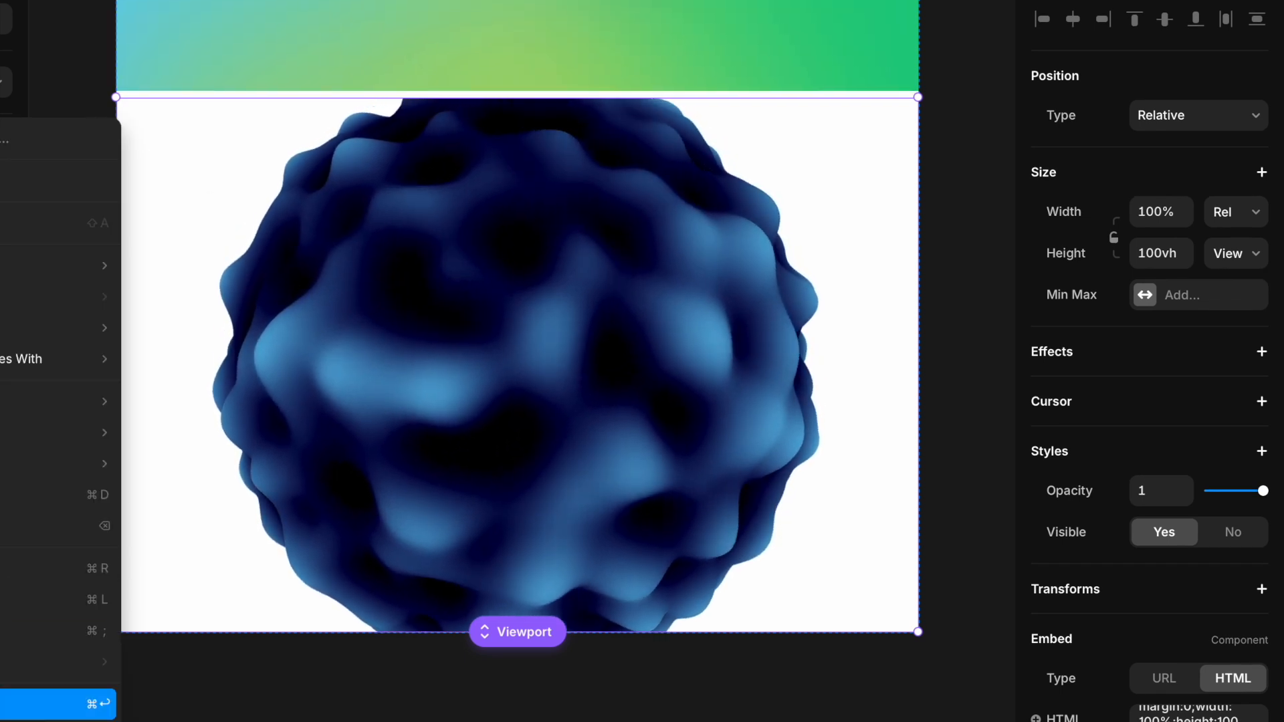
pyautogui.click(41, 703)
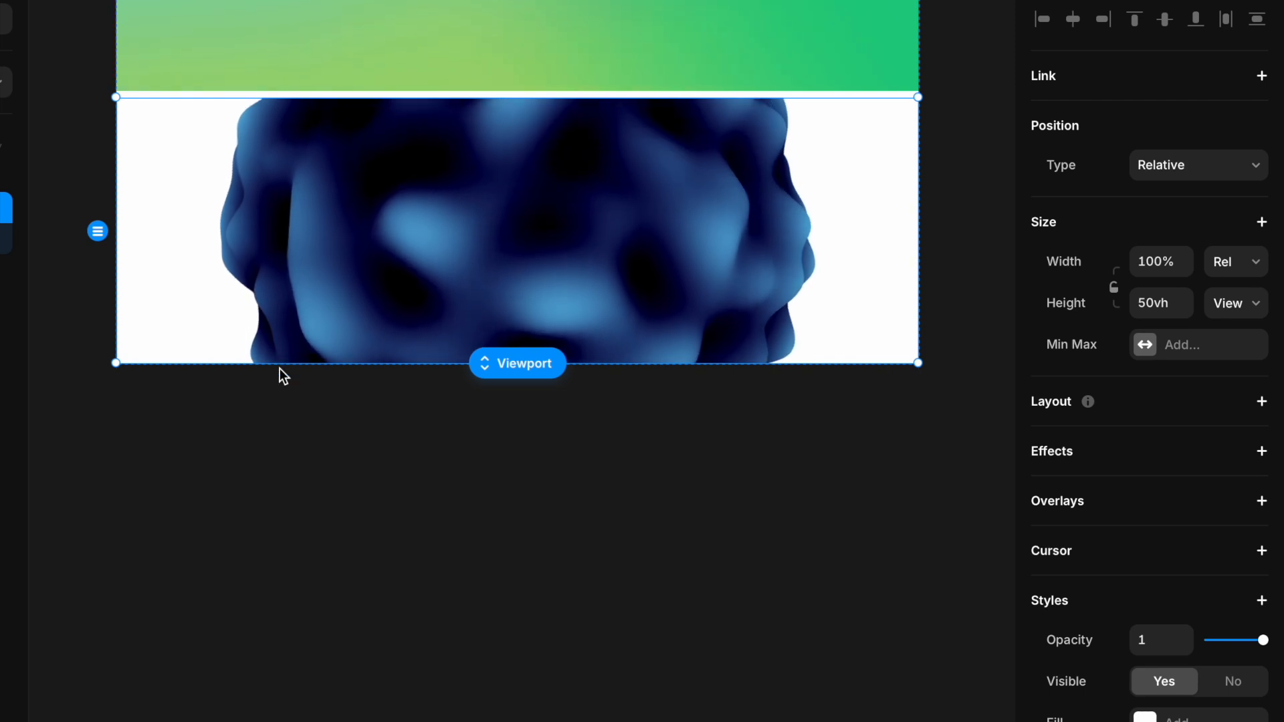
# Step: Set the container's fill to black #000000 and its height to about 78vh
pyautogui.click(1156, 306)
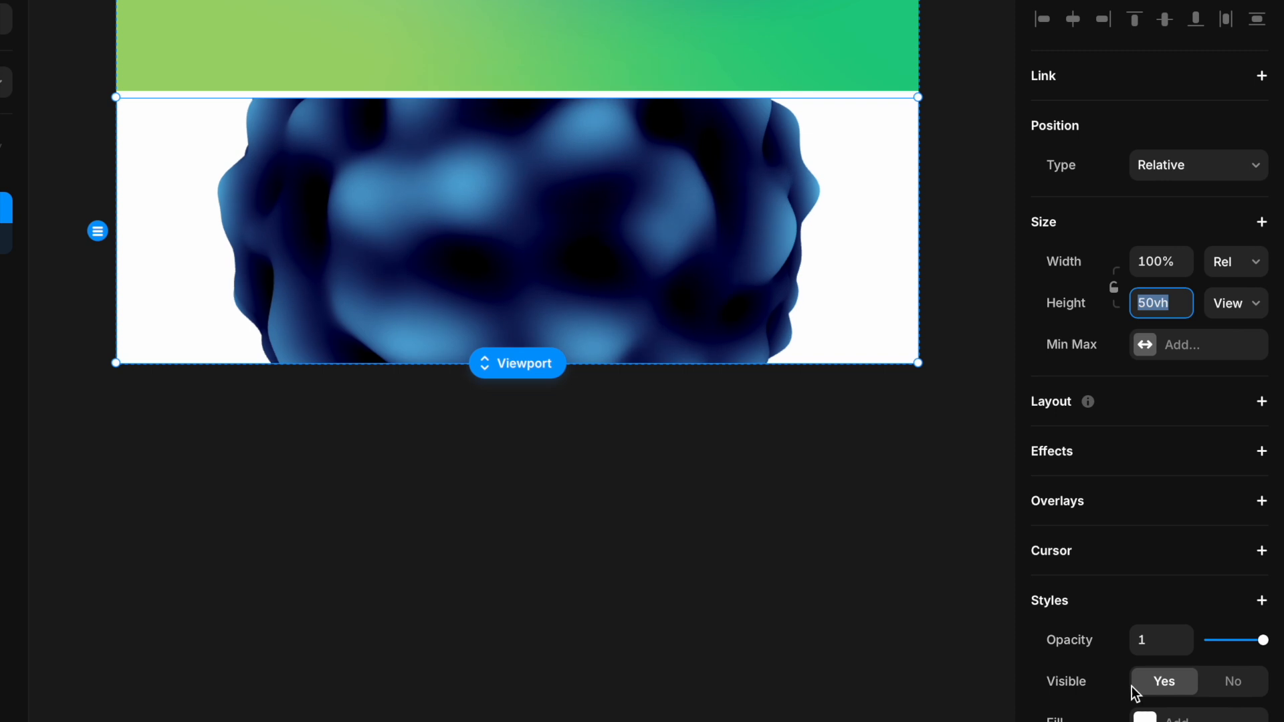
pyautogui.click(1145, 716)
pyautogui.moveTo(836, 615); pyautogui.dragTo(703, 637)
pyautogui.moveTo(860, 102); pyautogui.dragTo(856, 0)
pyautogui.hscroll(1, 684, 310)
pyautogui.scroll(-4, 683, 310)
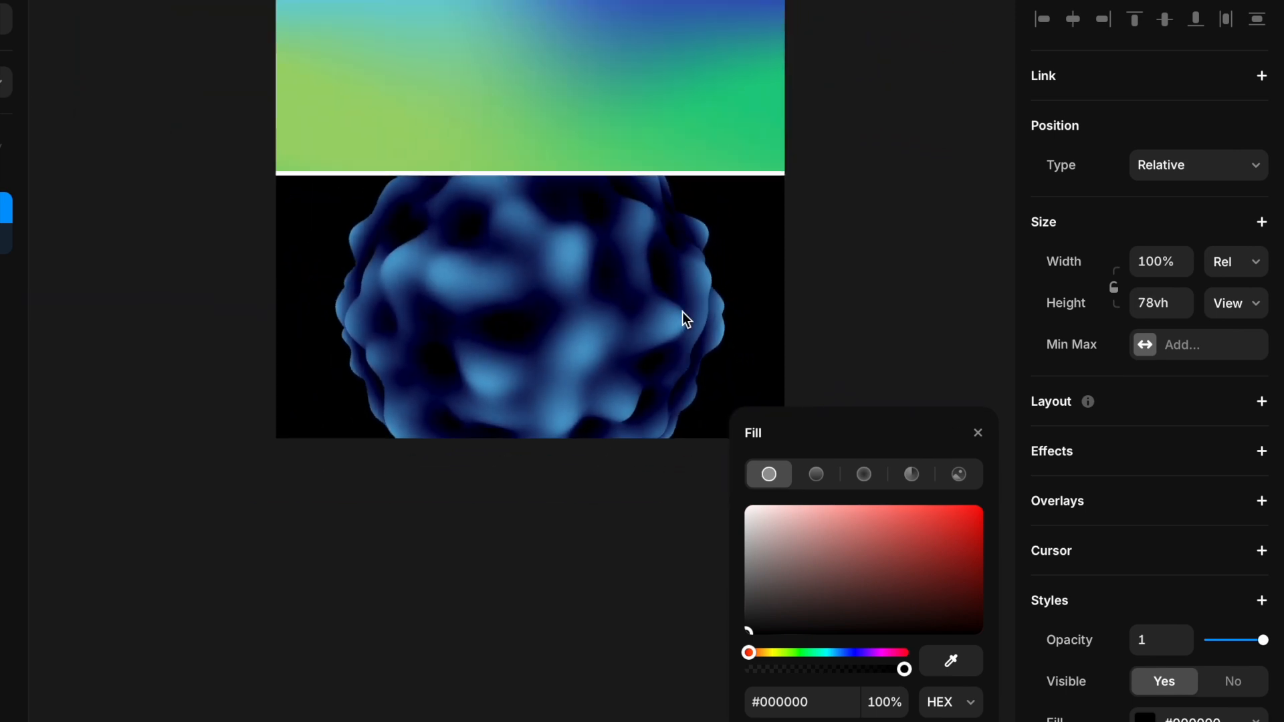